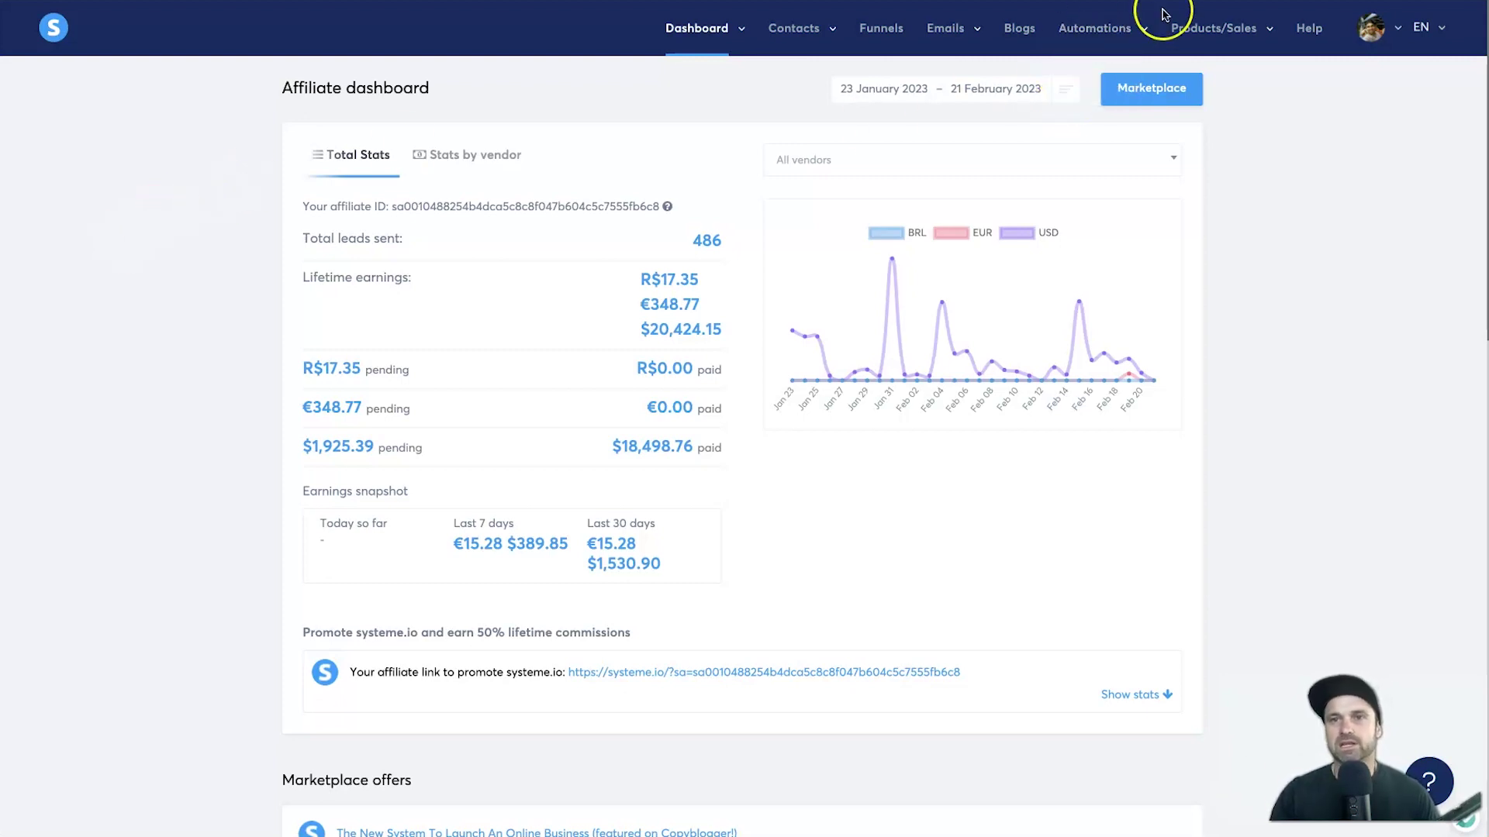
Switch from the systeme.io dashboard to the Namecheap website tab
{"action": "key", "text": "ctrl+Tab"}
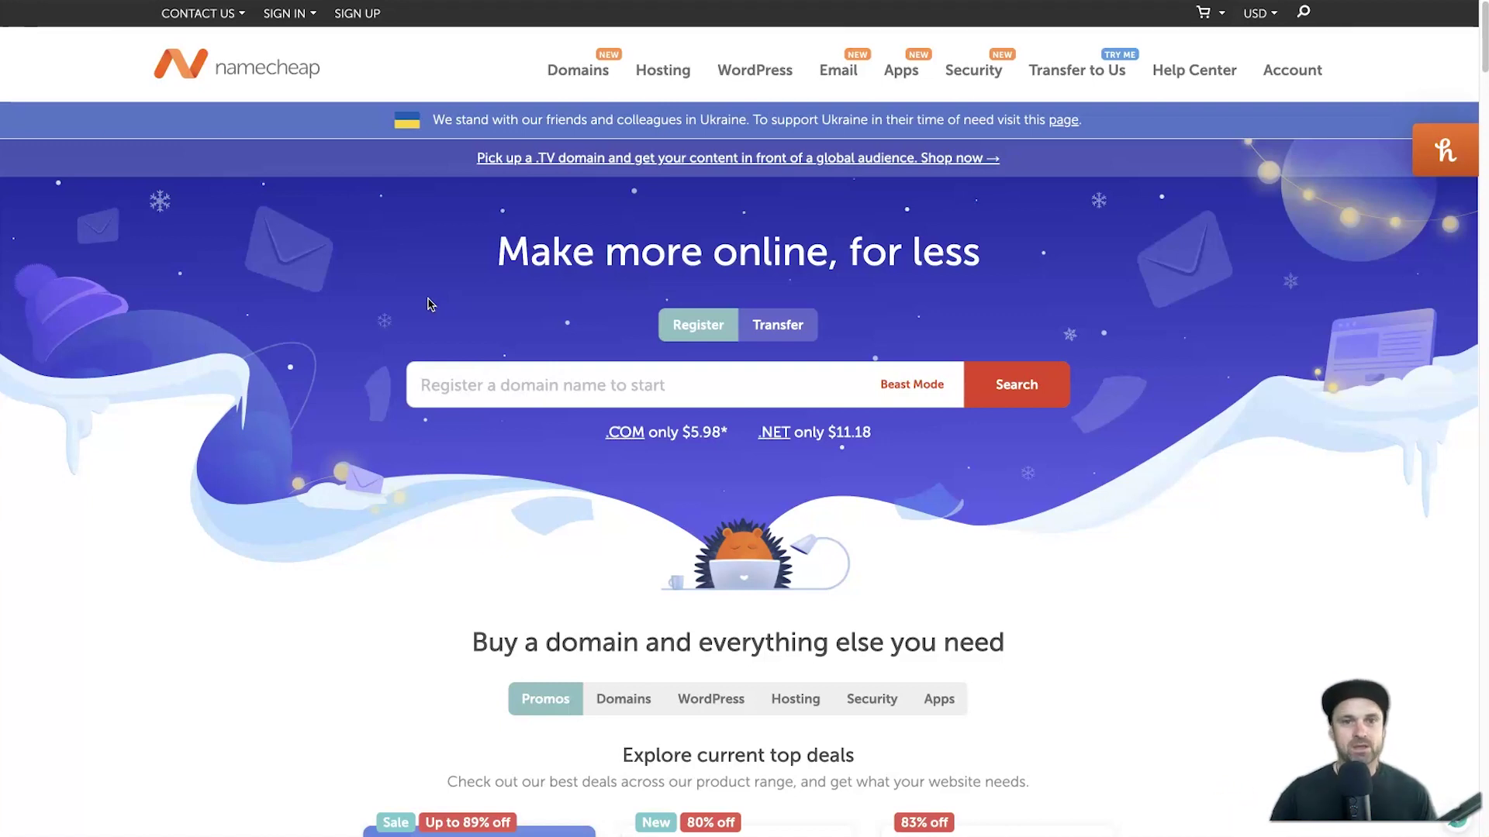
Check that conversiofunnel.com is available at $9.58/yr, then open the Domain List showing funnelstacked.com
{"action": "left_click", "coordinate": [474, 254]}
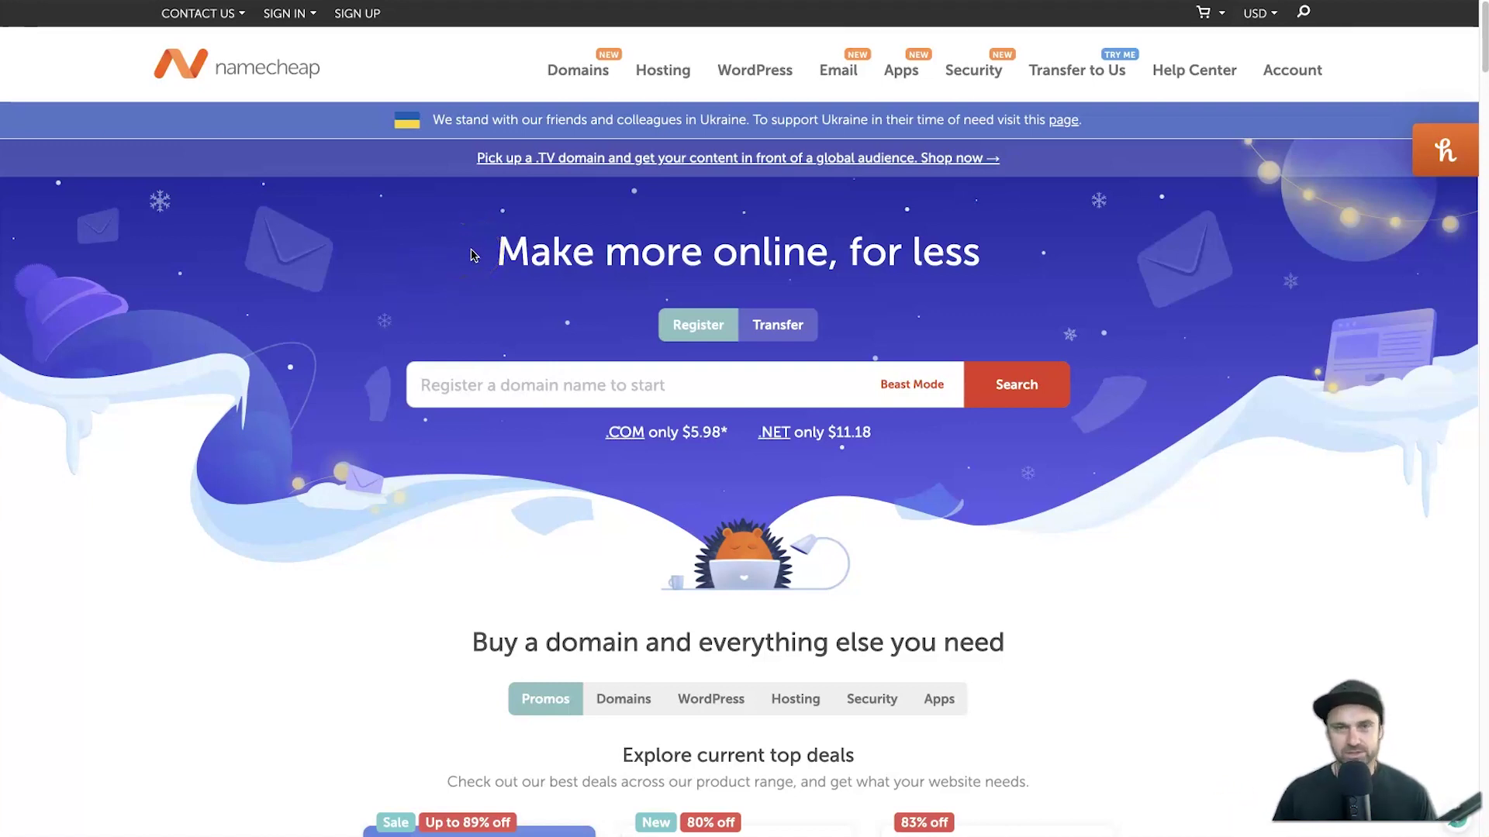
{"action": "left_click", "coordinate": [477, 385]}
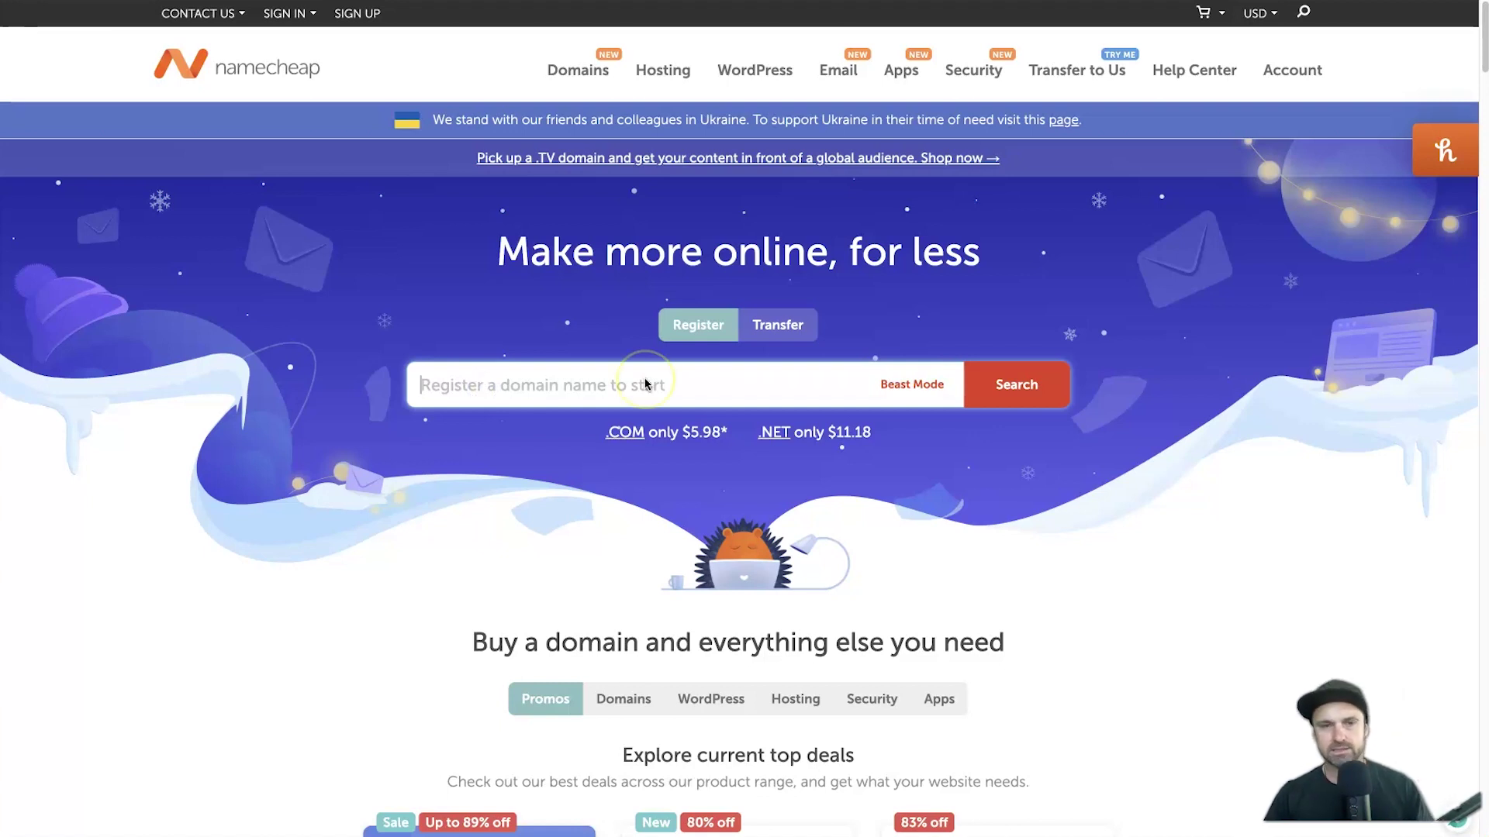
{"action": "type", "text": "conversiofunnel.com"}
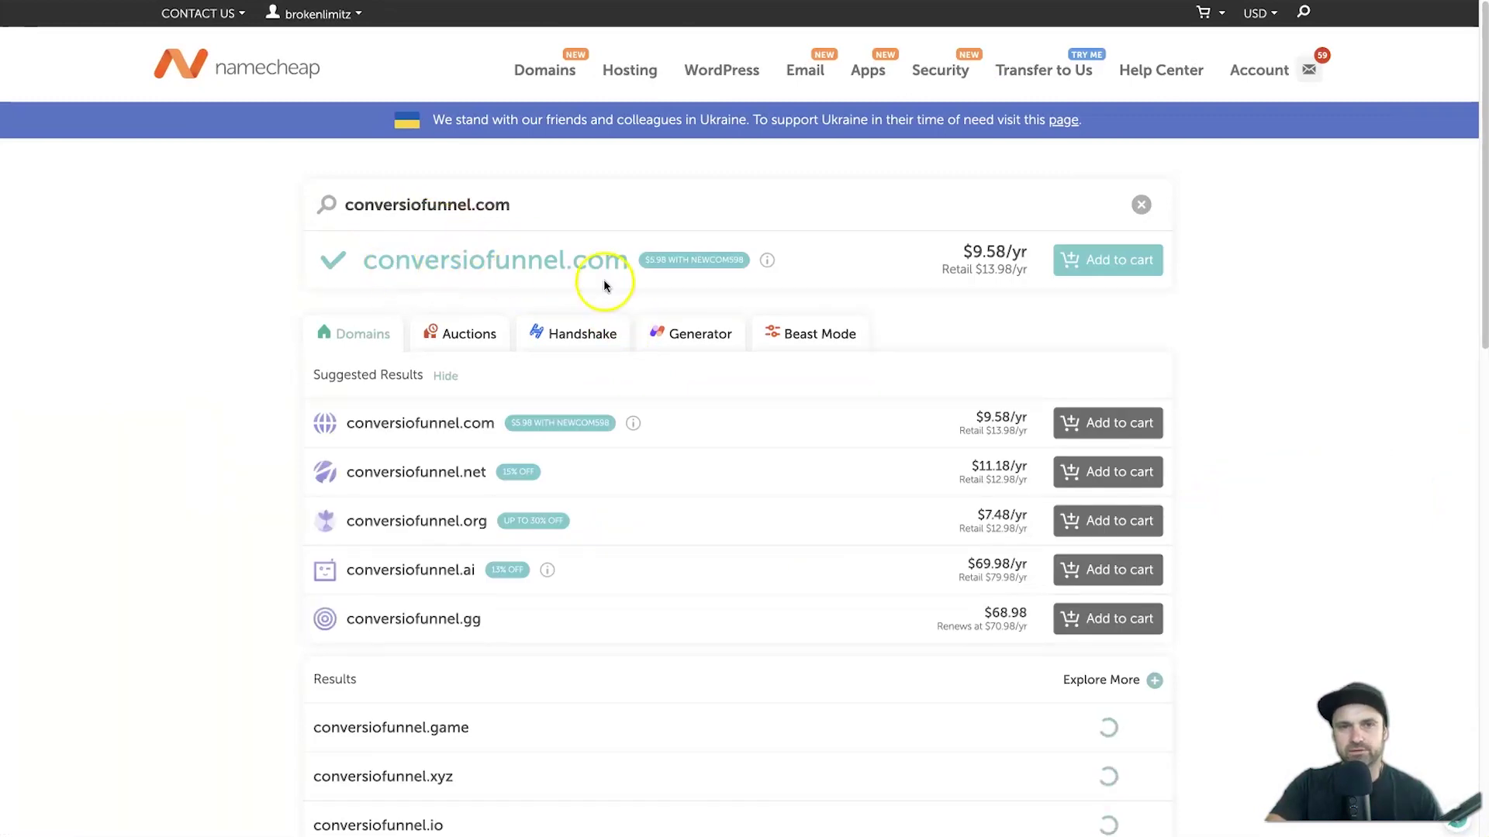
{"action": "mouse_move", "coordinate": [742, 260]}
{"action": "left_mouse_down"}
{"action": "mouse_move", "coordinate": [695, 260]}
{"action": "mouse_move", "coordinate": [749, 260]}
{"action": "mouse_move", "coordinate": [706, 271]}
{"action": "mouse_move", "coordinate": [735, 240]}
{"action": "left_mouse_up"}
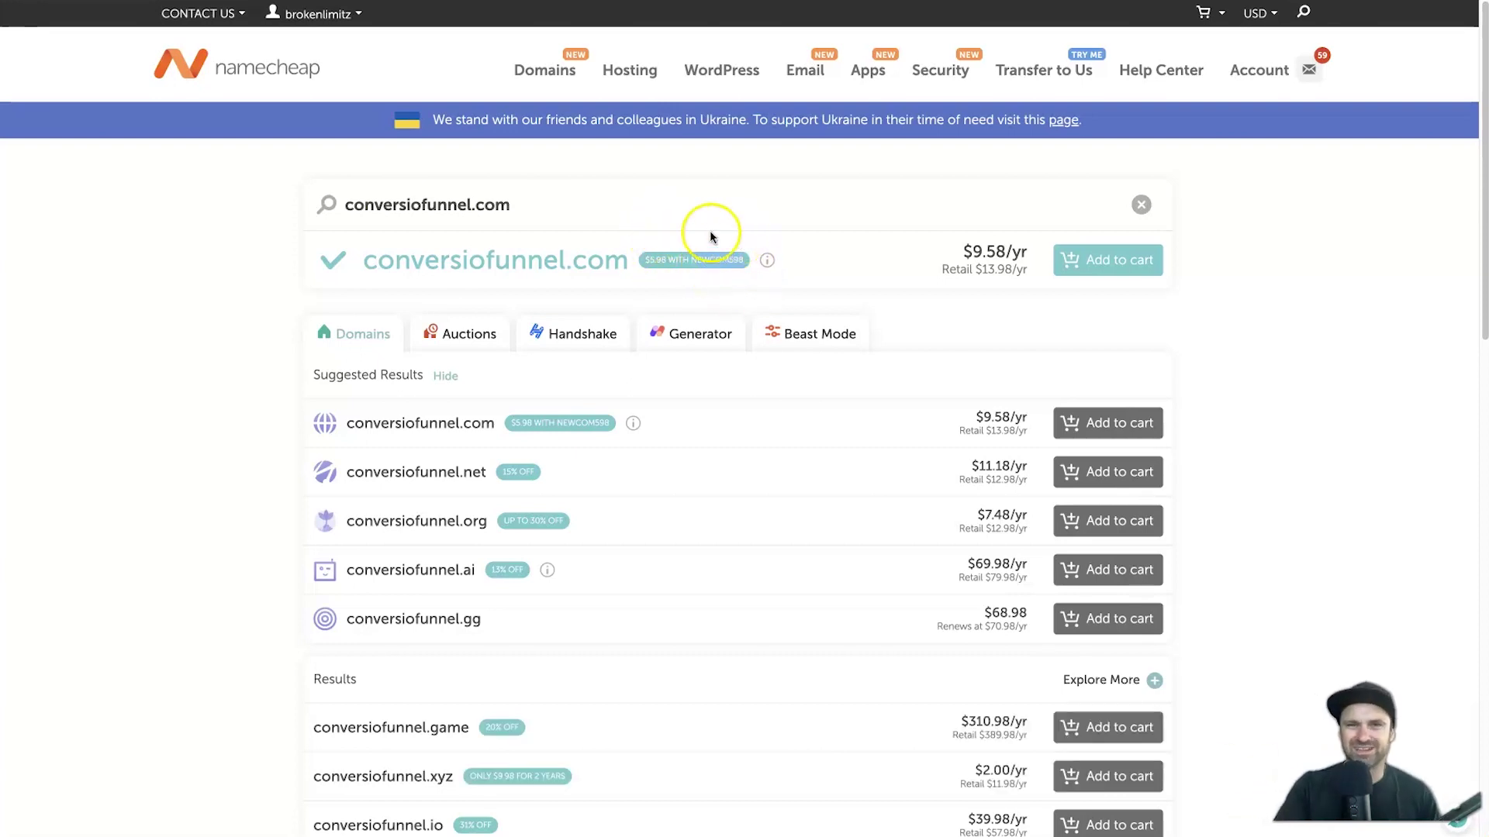
{"action": "left_click", "coordinate": [671, 260]}
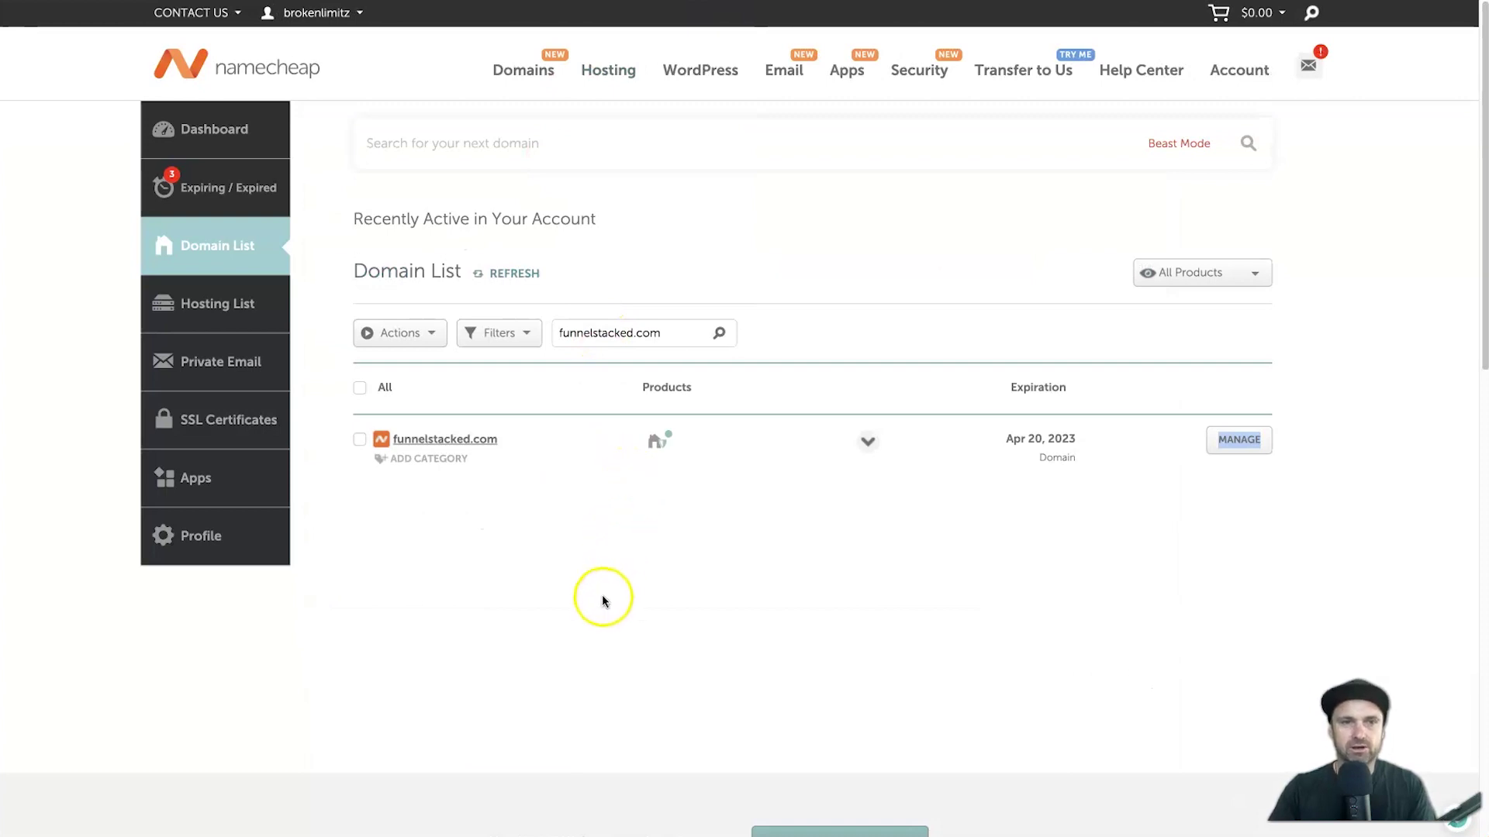
{"action": "left_click", "coordinate": [604, 601]}
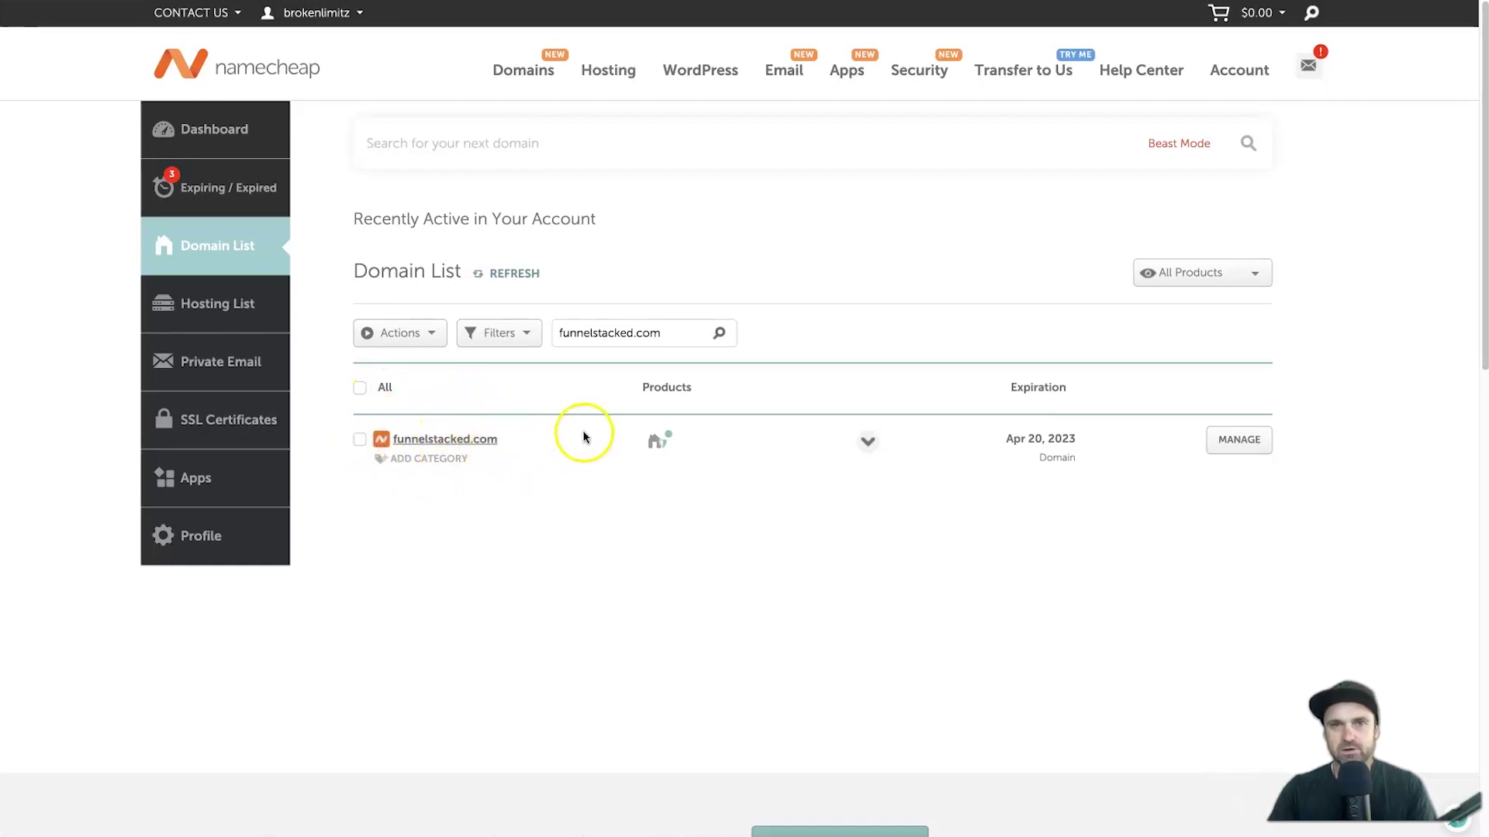
Open funnelstacked.com's management page and view its Advanced DNS host records
{"action": "left_click", "coordinate": [1240, 441]}
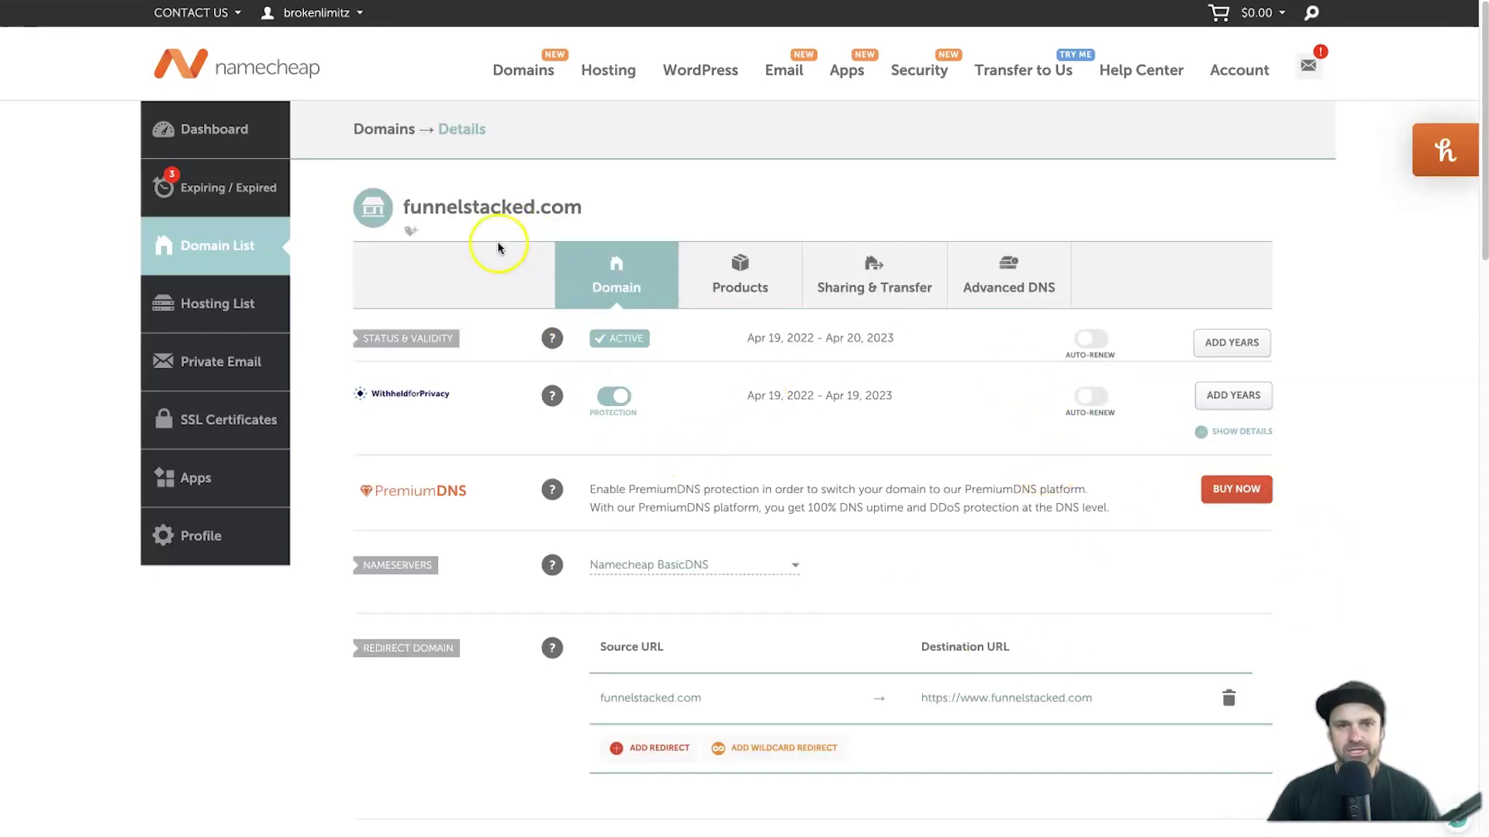
{"action": "scroll", "coordinate": [558, 423], "scroll_direction": "down", "scroll_amount": 3}
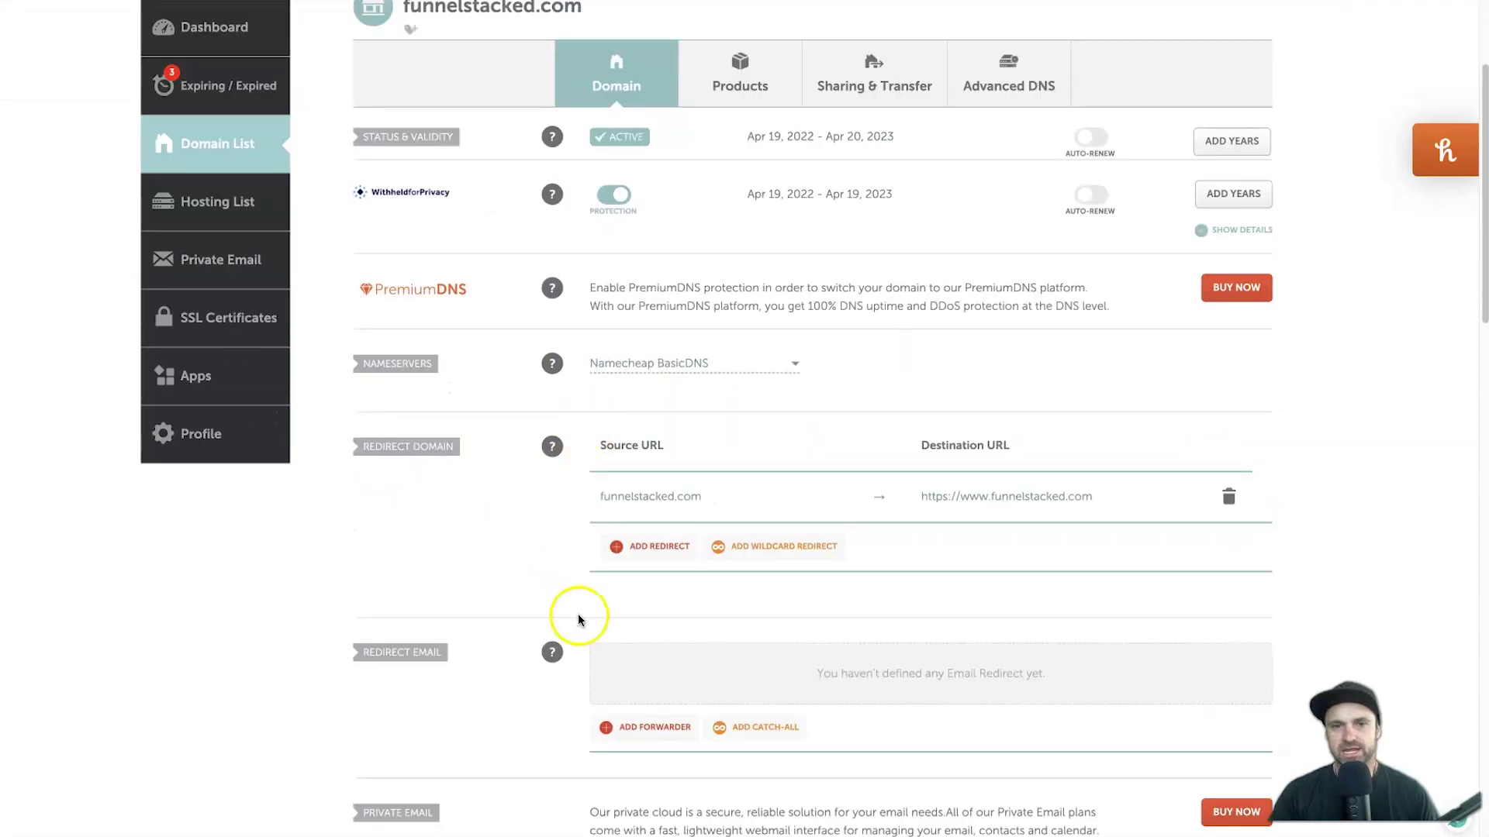
{"action": "scroll", "coordinate": [579, 612], "scroll_direction": "up", "scroll_amount": 3}
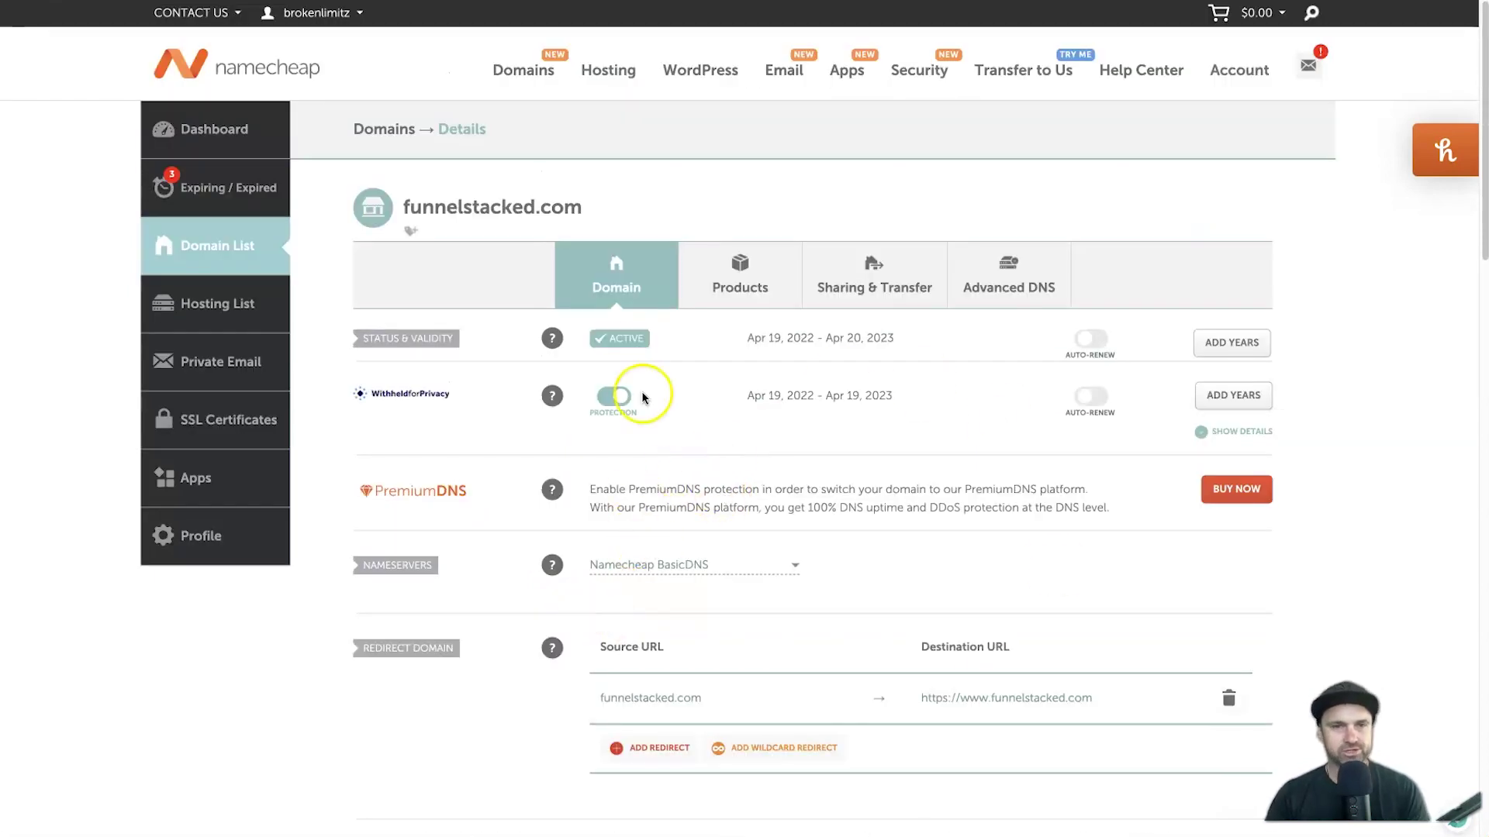
{"action": "left_click", "coordinate": [634, 268]}
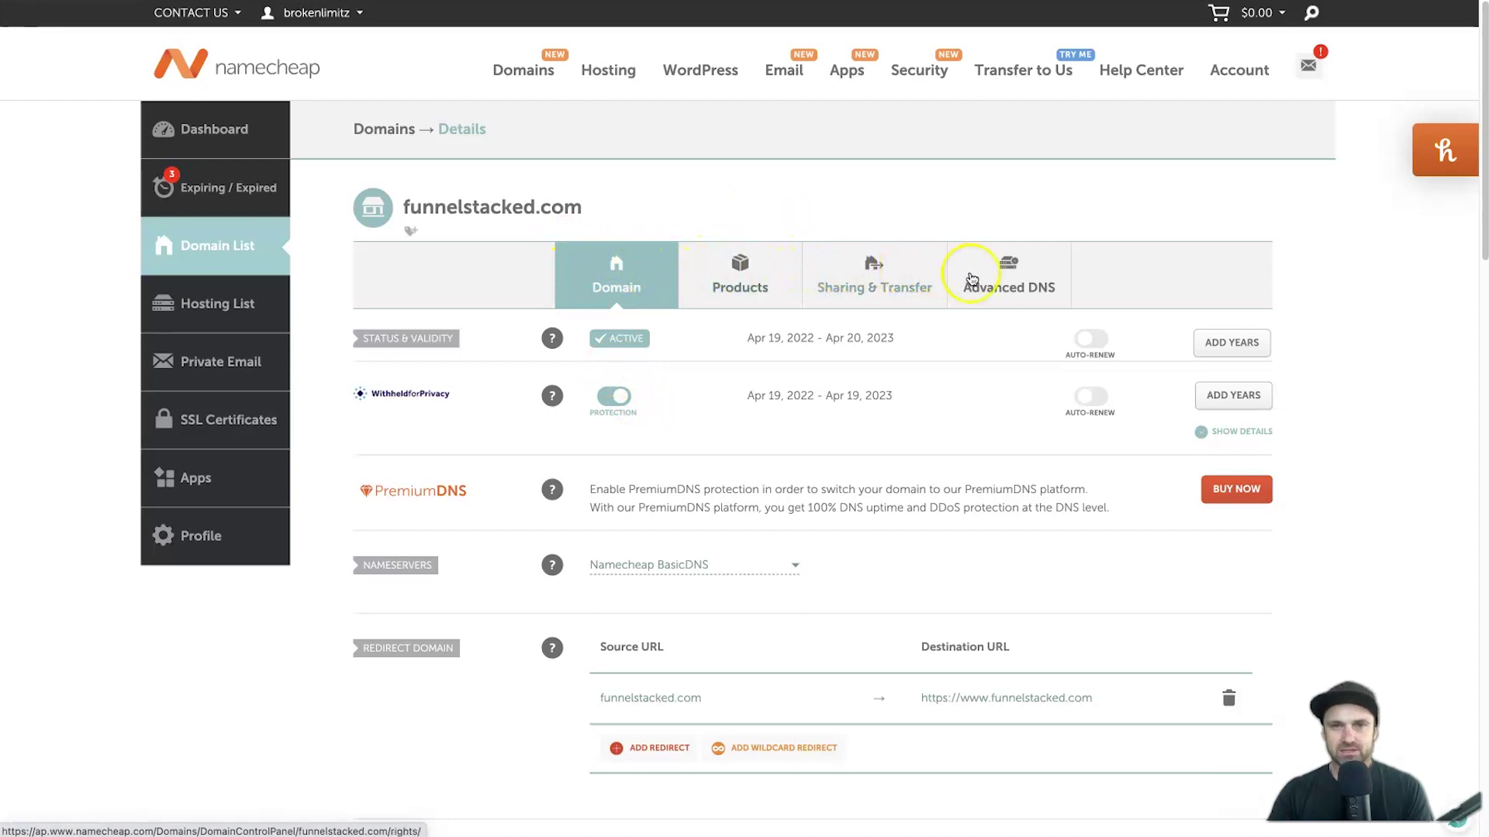
{"action": "left_click", "coordinate": [1017, 286]}
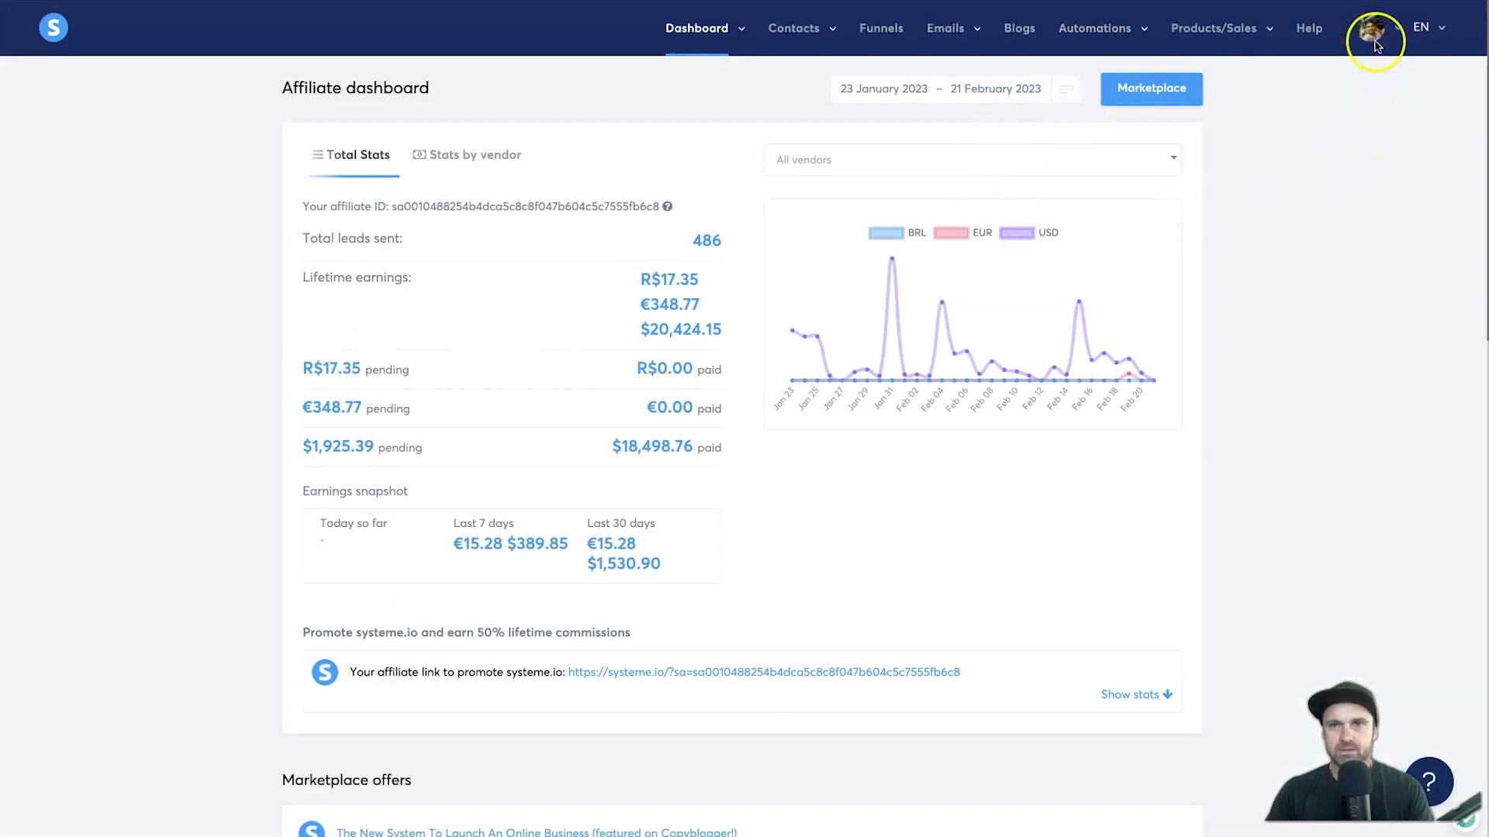
Open My plan in account settings and check the Custom domains row showing 4 of 10 used
{"action": "left_click", "coordinate": [1371, 30]}
{"action": "left_click", "coordinate": [1337, 81]}
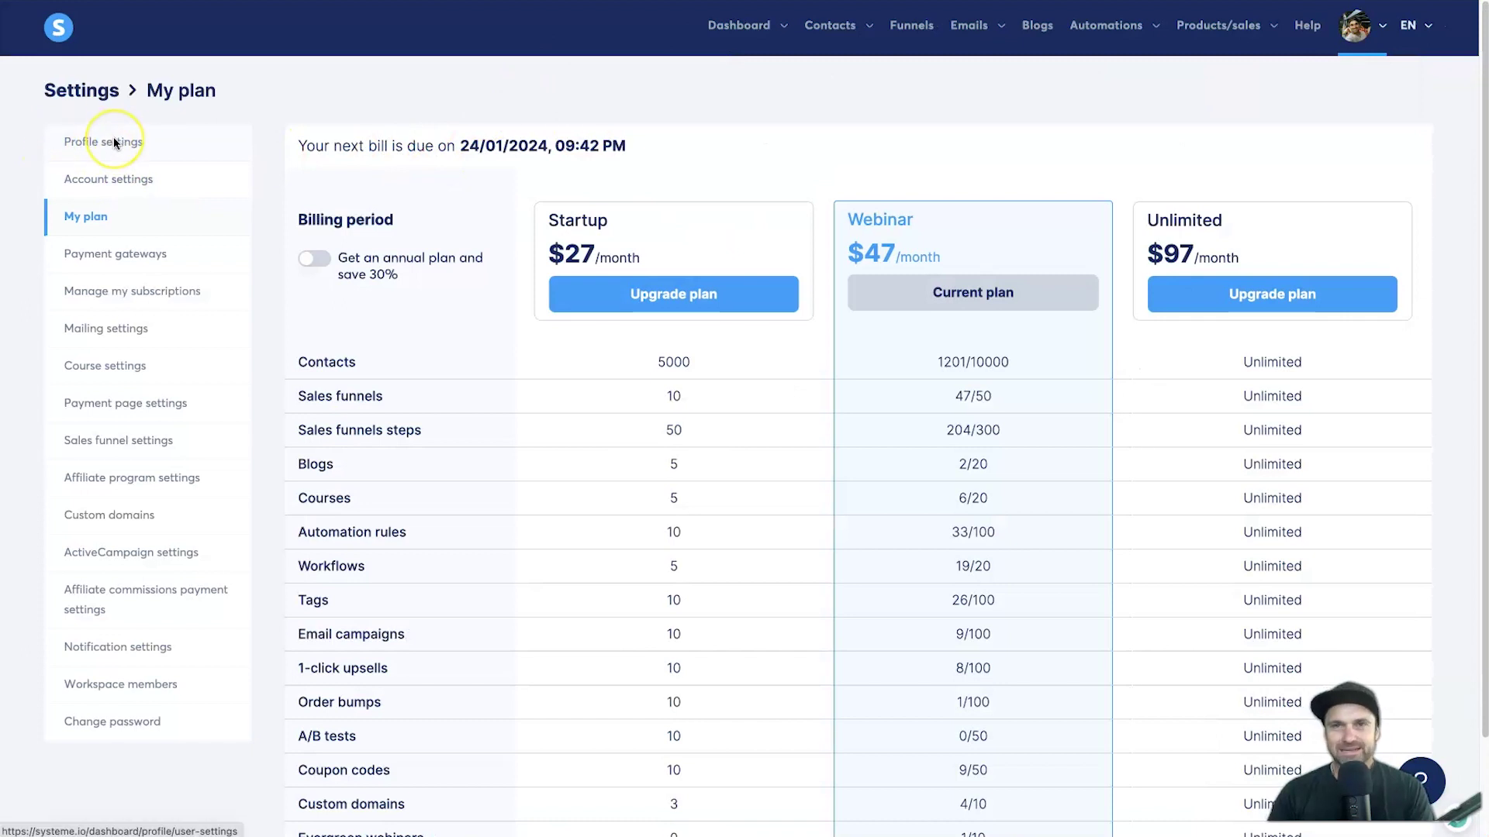
{"action": "left_click", "coordinate": [117, 203]}
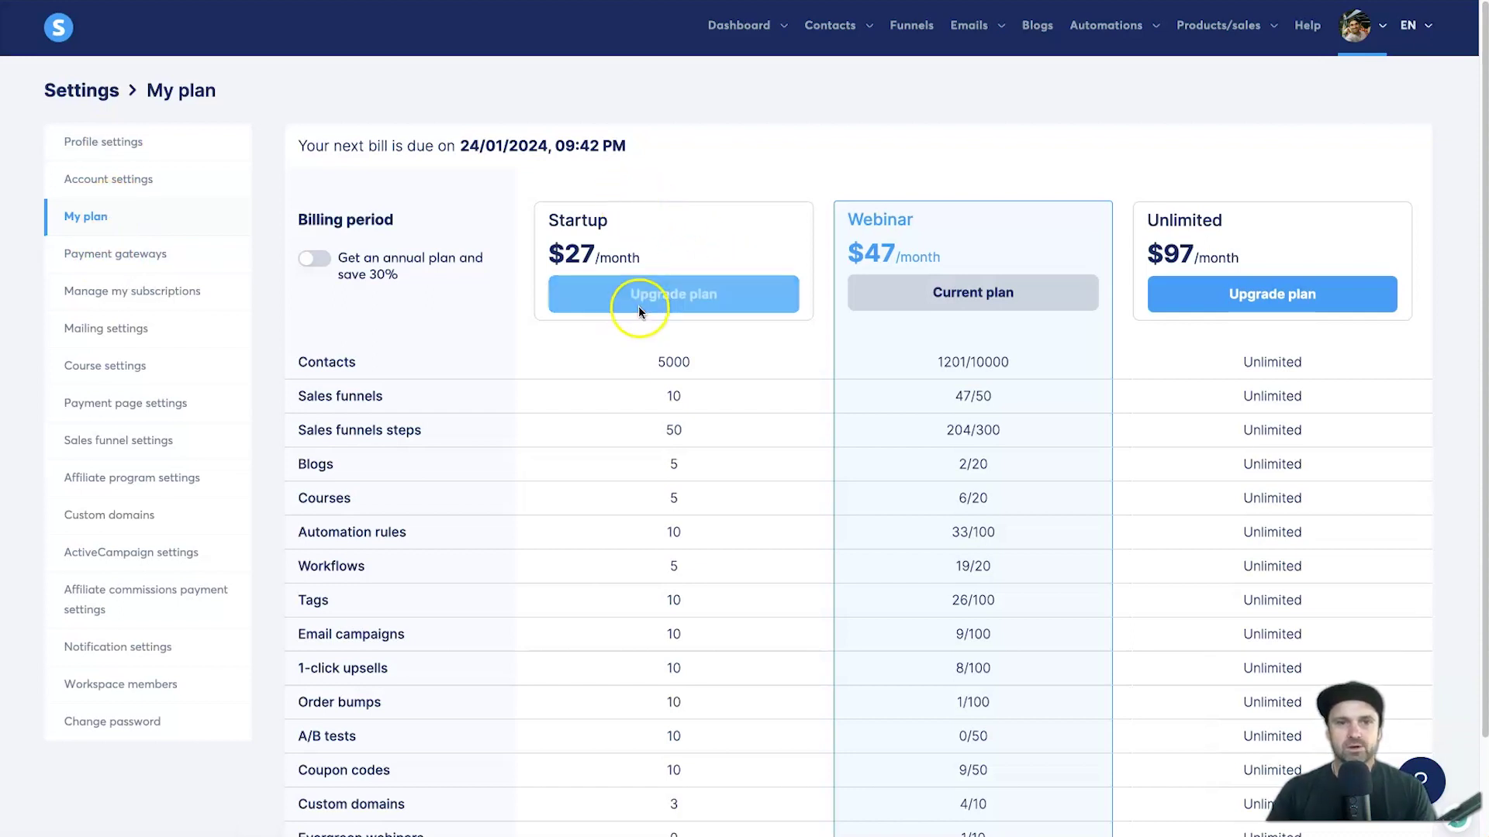
{"action": "scroll", "coordinate": [630, 404], "scroll_direction": "down", "scroll_amount": 2}
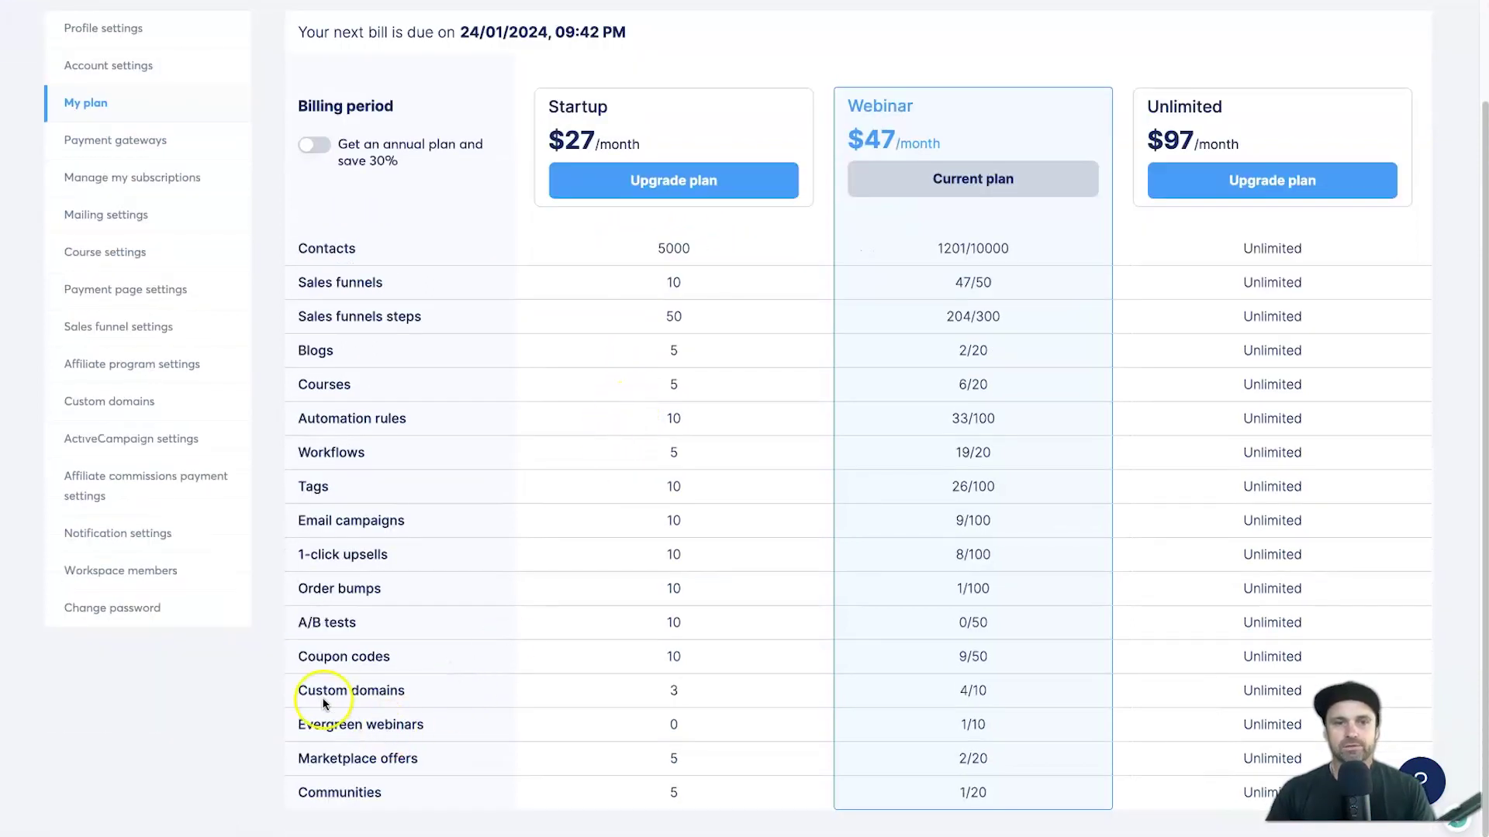
{"action": "left_click_drag", "start_coordinate": [303, 696], "coordinate": [406, 694]}
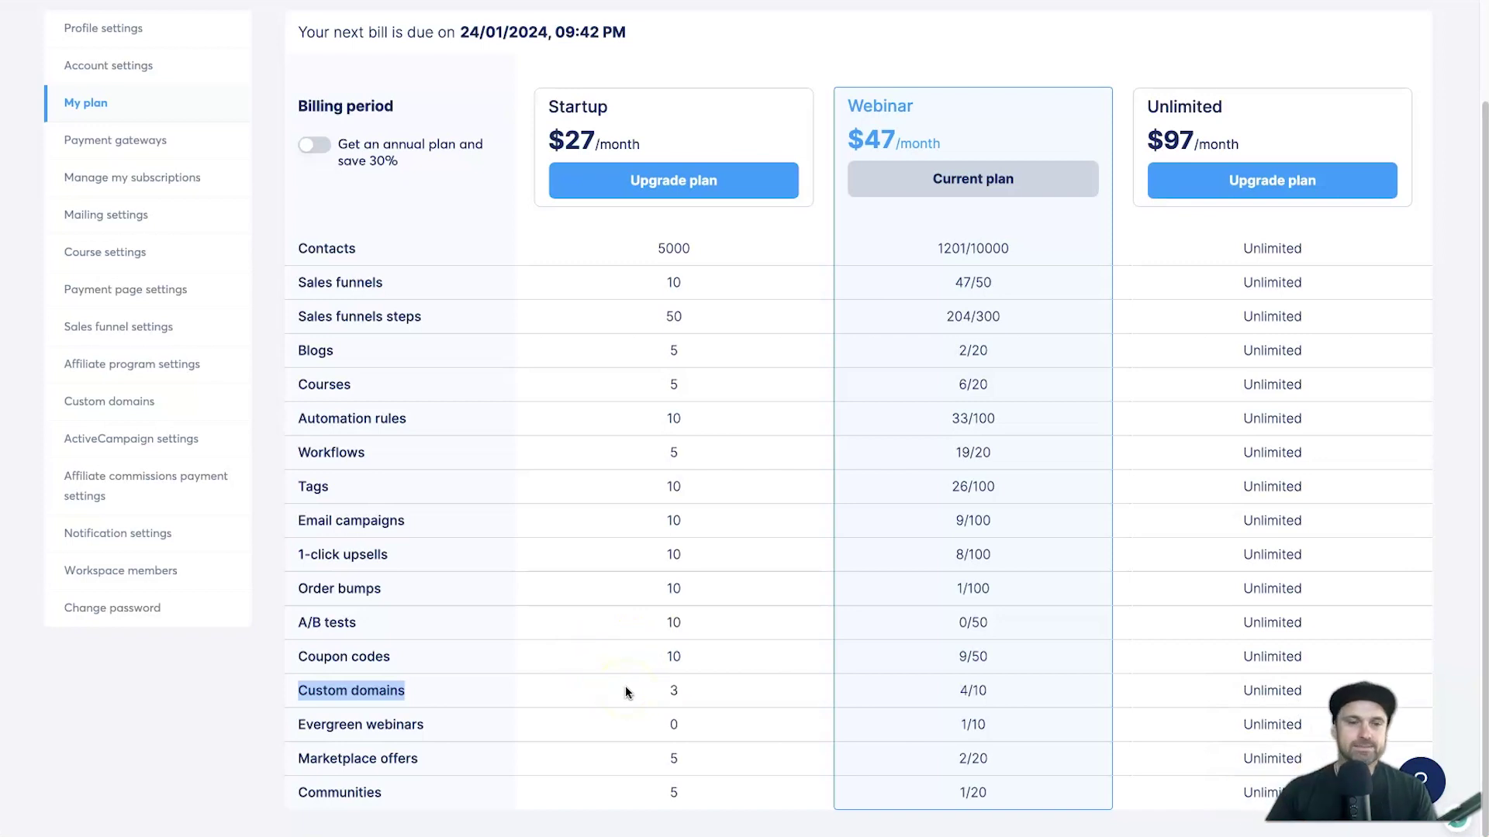
Compare the custom domain limits of the Startup (3) and Unlimited plans, then open Custom domains settings
{"action": "left_click", "coordinate": [602, 619]}
{"action": "double_click", "coordinate": [695, 685]}
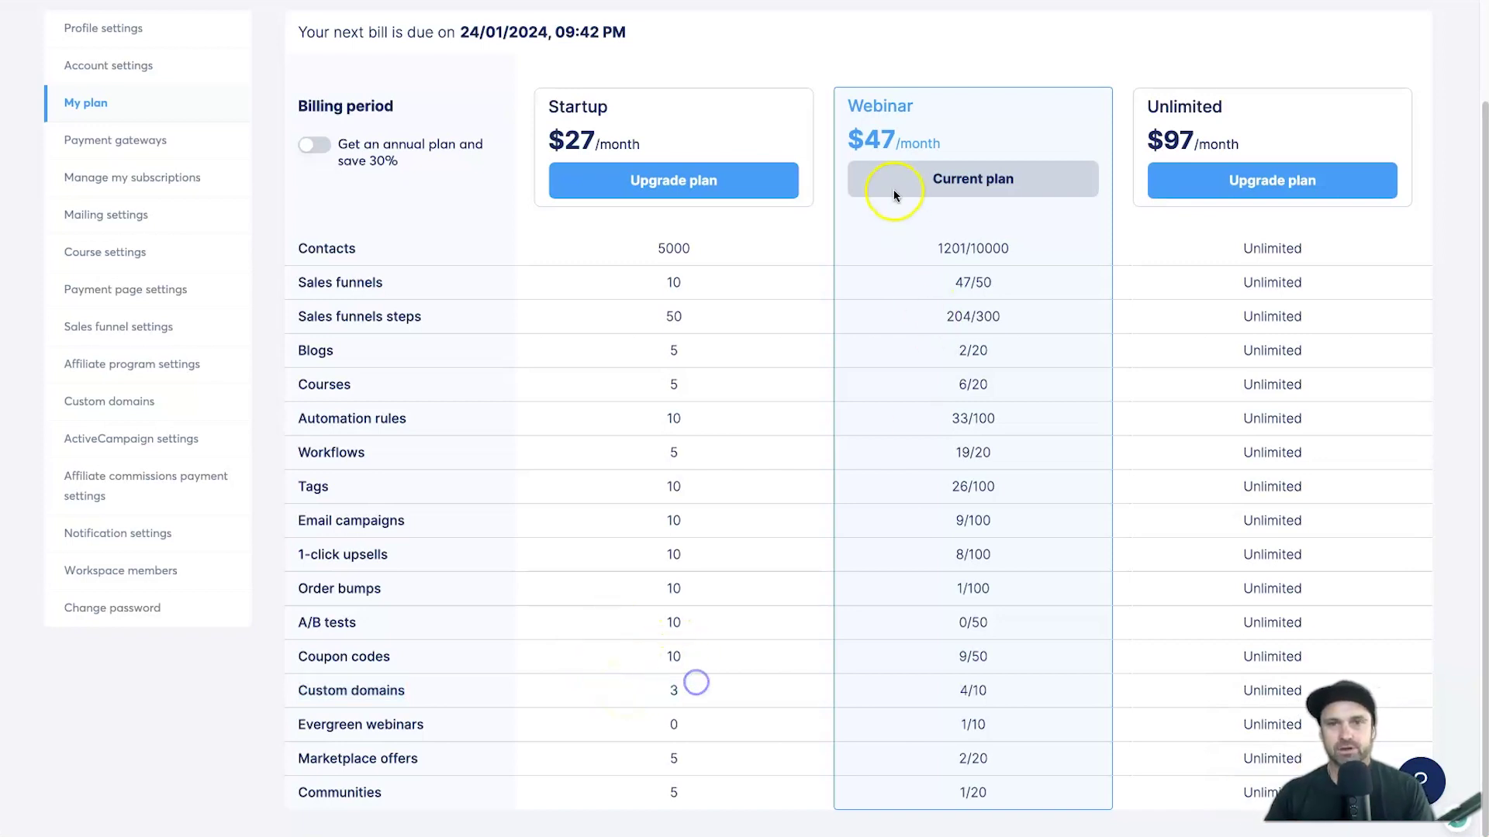
{"action": "left_click", "coordinate": [997, 689]}
{"action": "left_click_drag", "start_coordinate": [1227, 113], "coordinate": [1145, 109]}
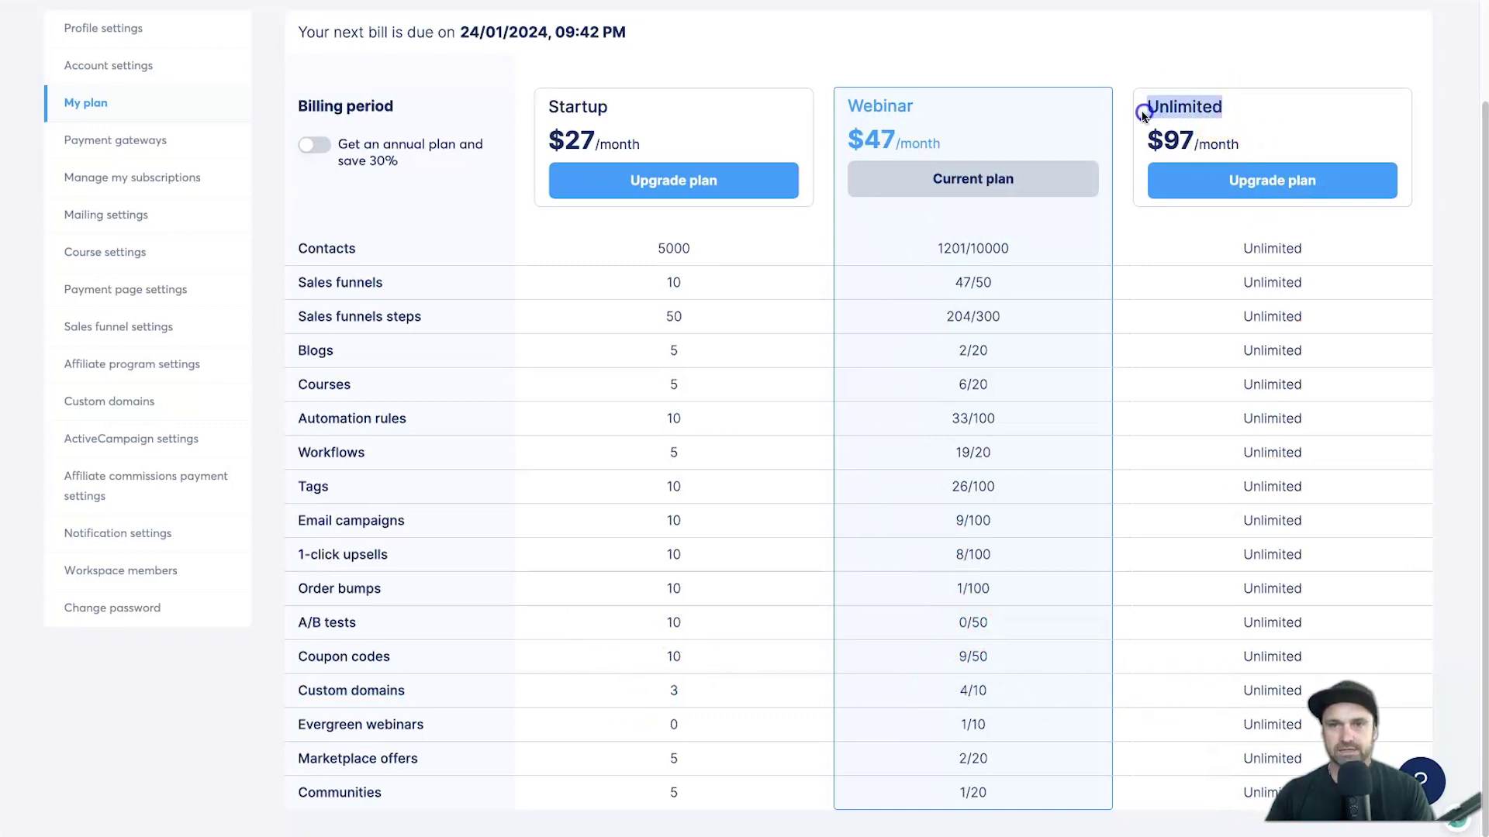
{"action": "left_click", "coordinate": [1151, 505]}
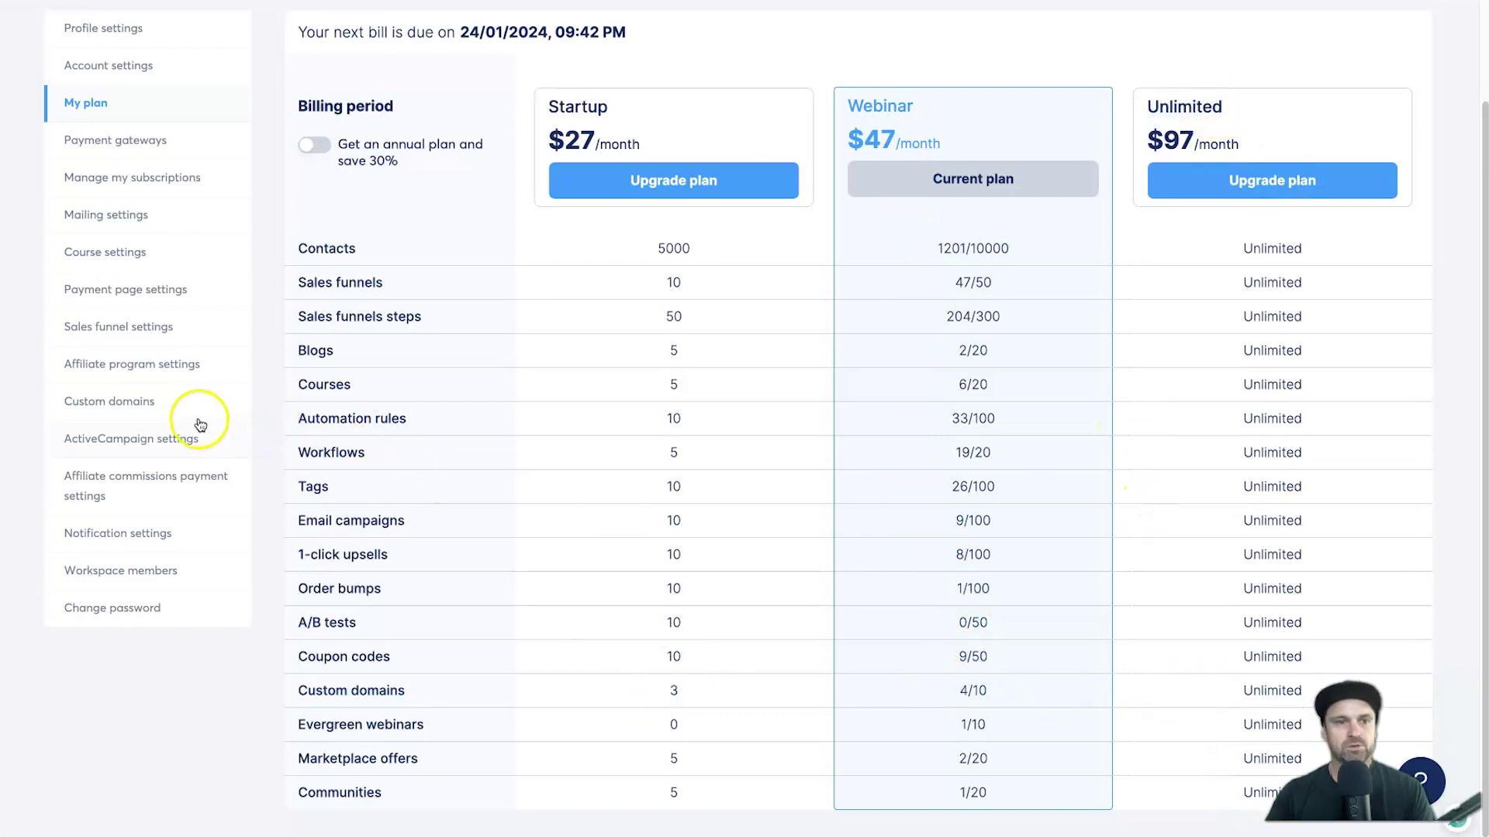
{"action": "left_click", "coordinate": [133, 403]}
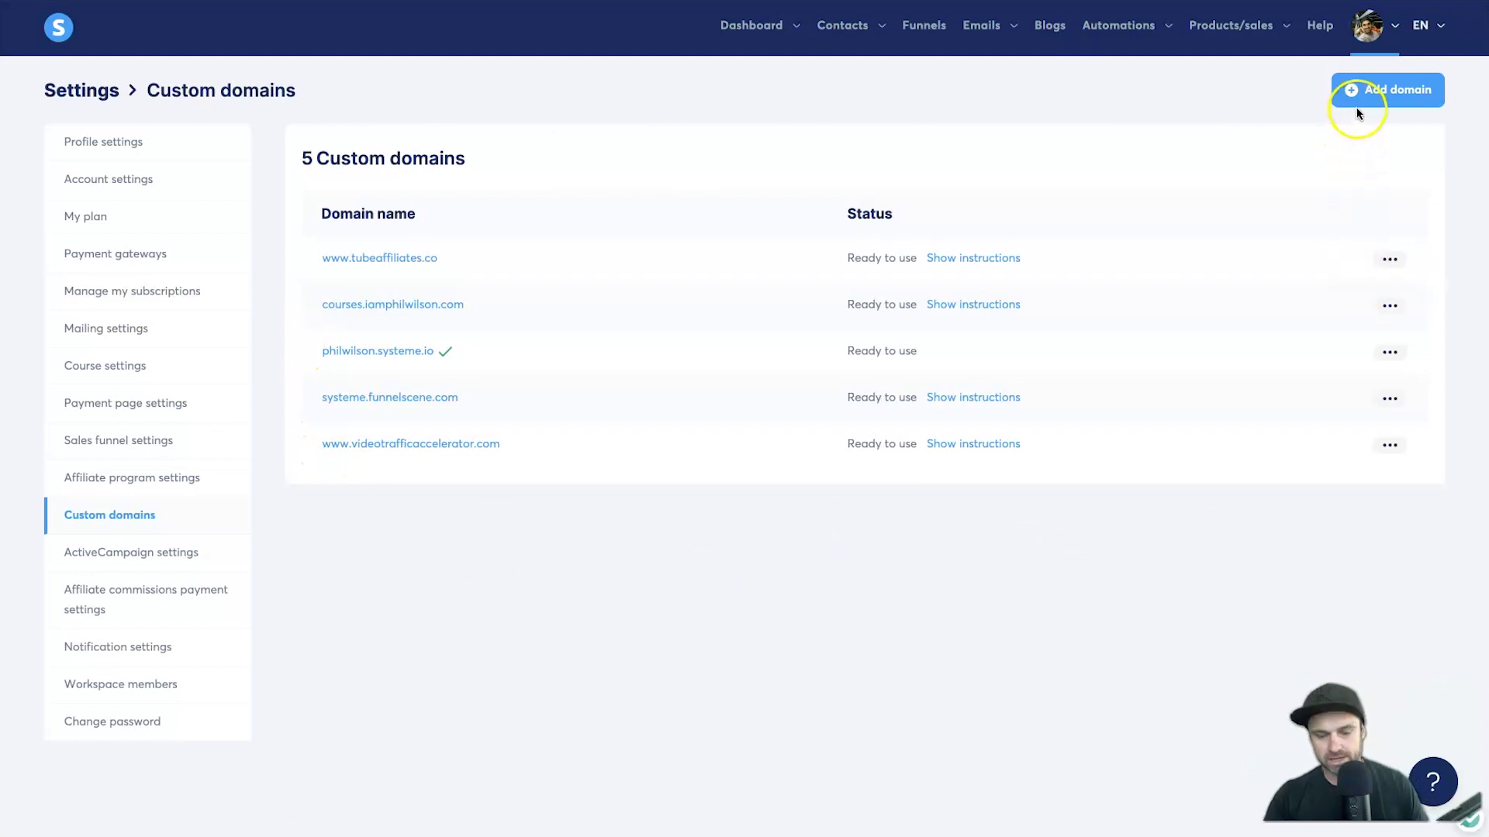
{"action": "left_click", "coordinate": [1381, 91]}
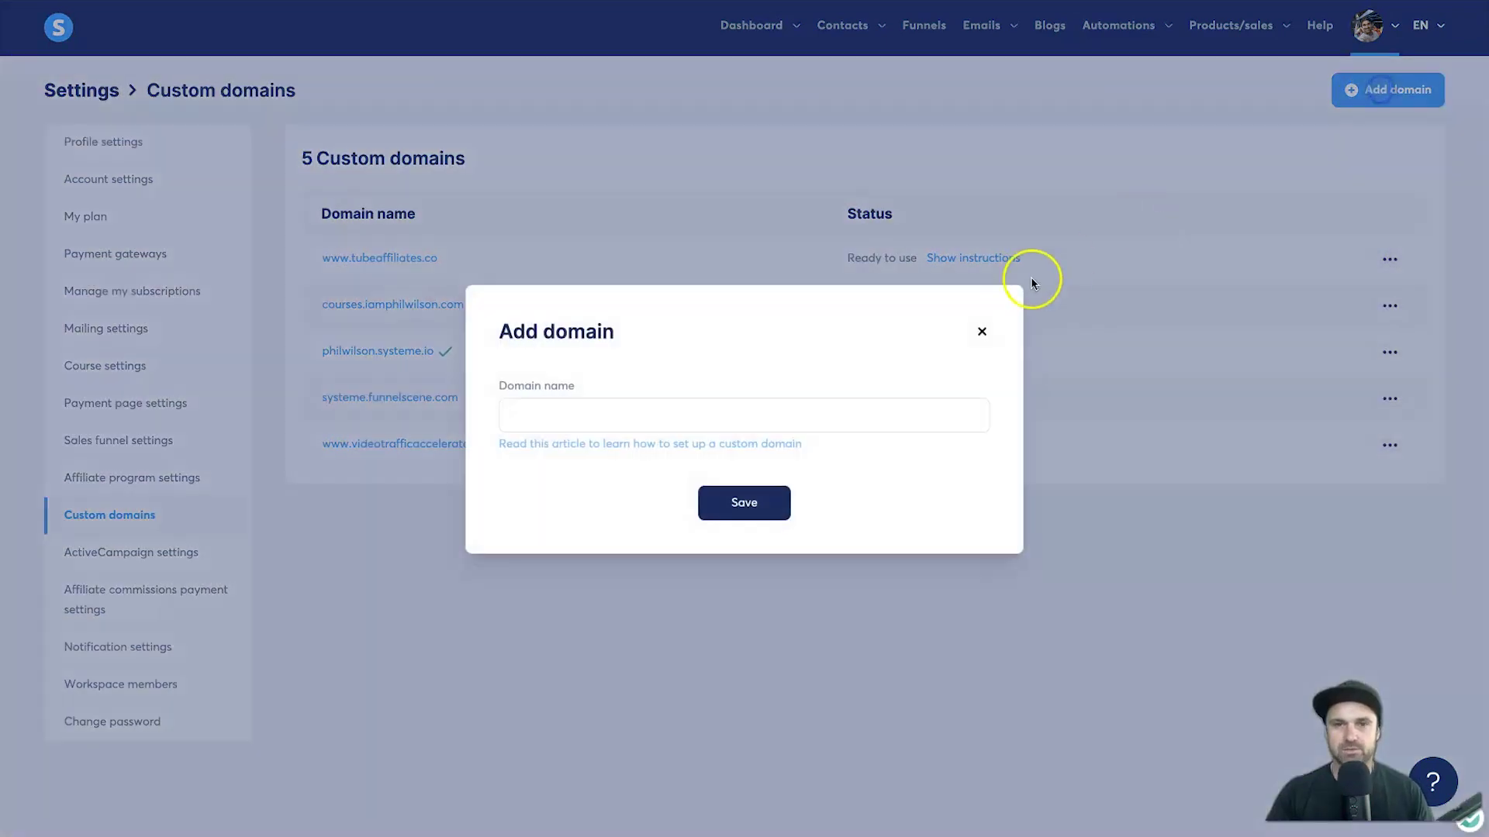
{"action": "left_click", "coordinate": [761, 416]}
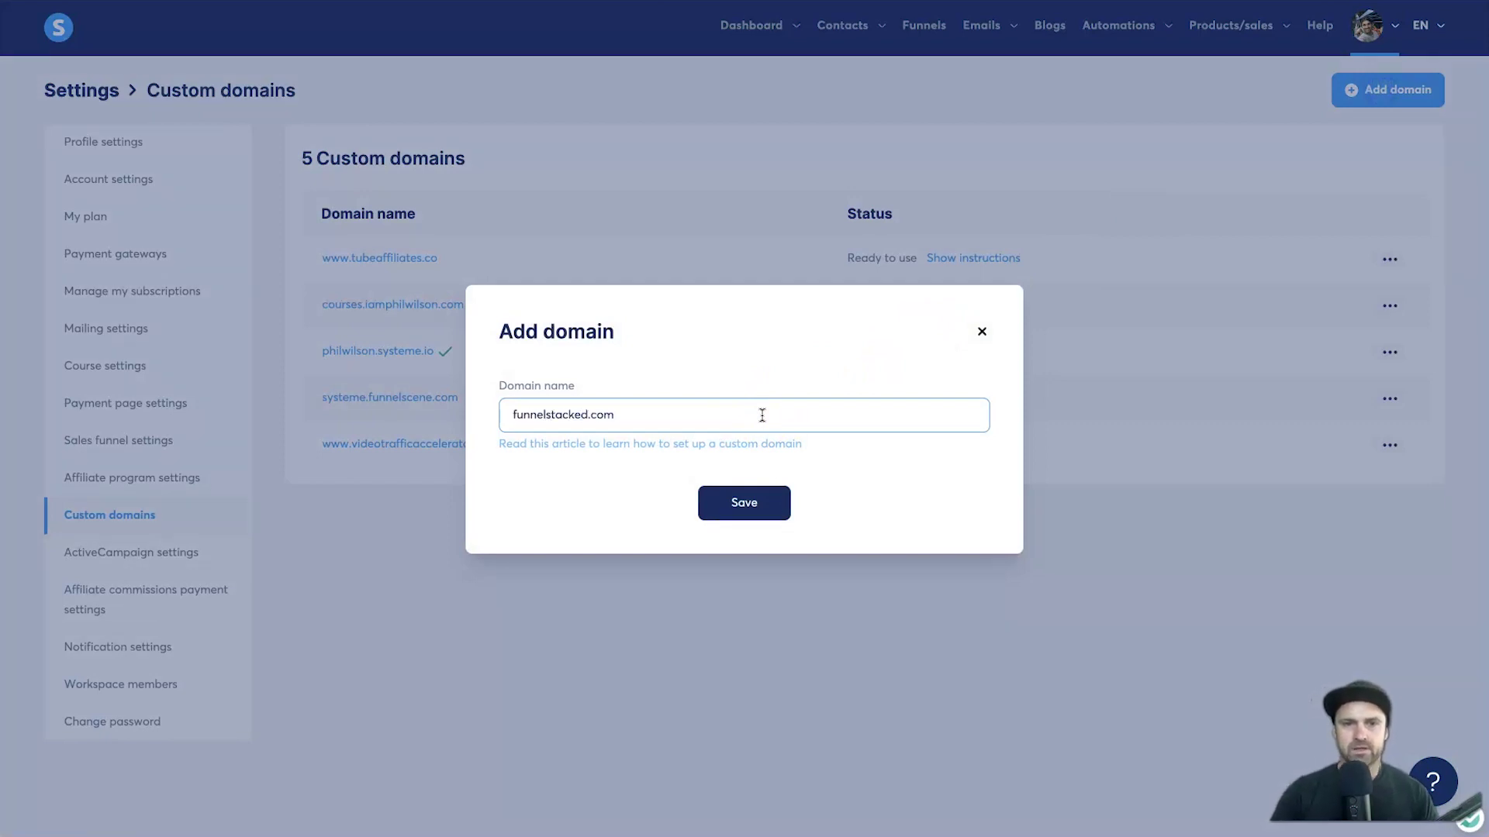
{"action": "left_click", "coordinate": [765, 500]}
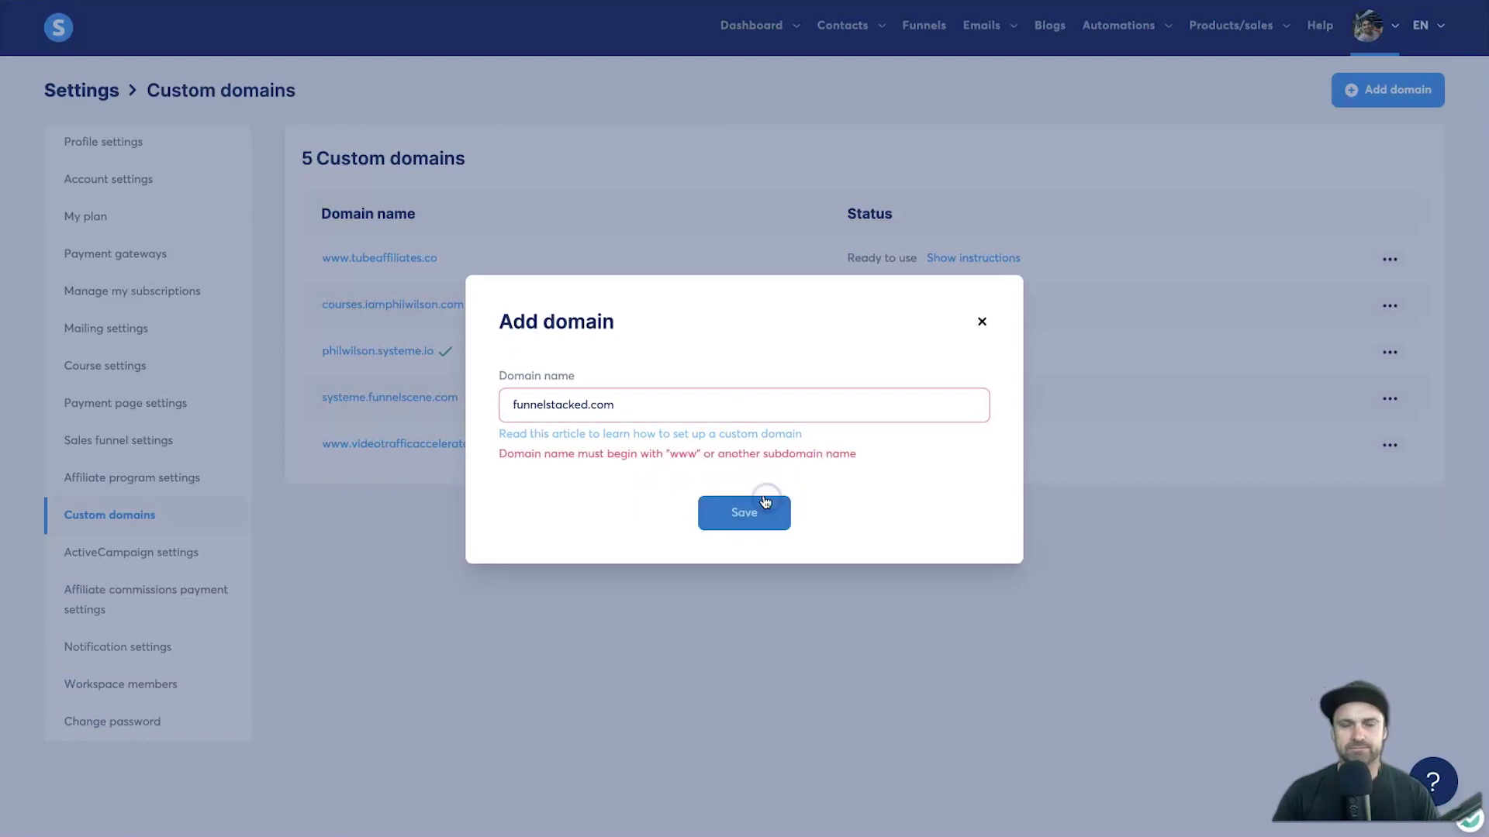
{"action": "left_click", "coordinate": [567, 410]}
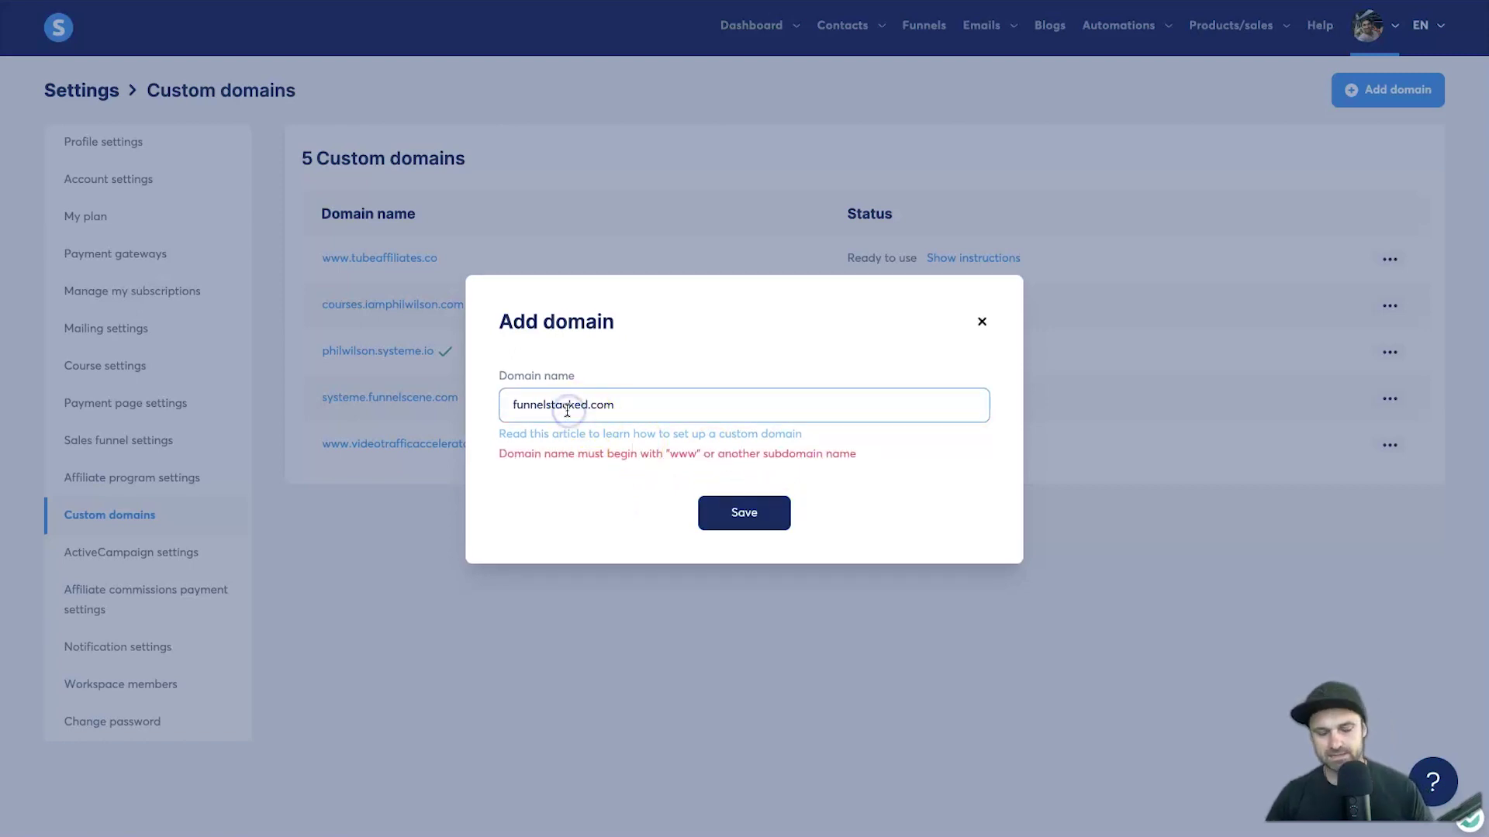
{"action": "key", "text": "Home"}
{"action": "type", "text": "www."}
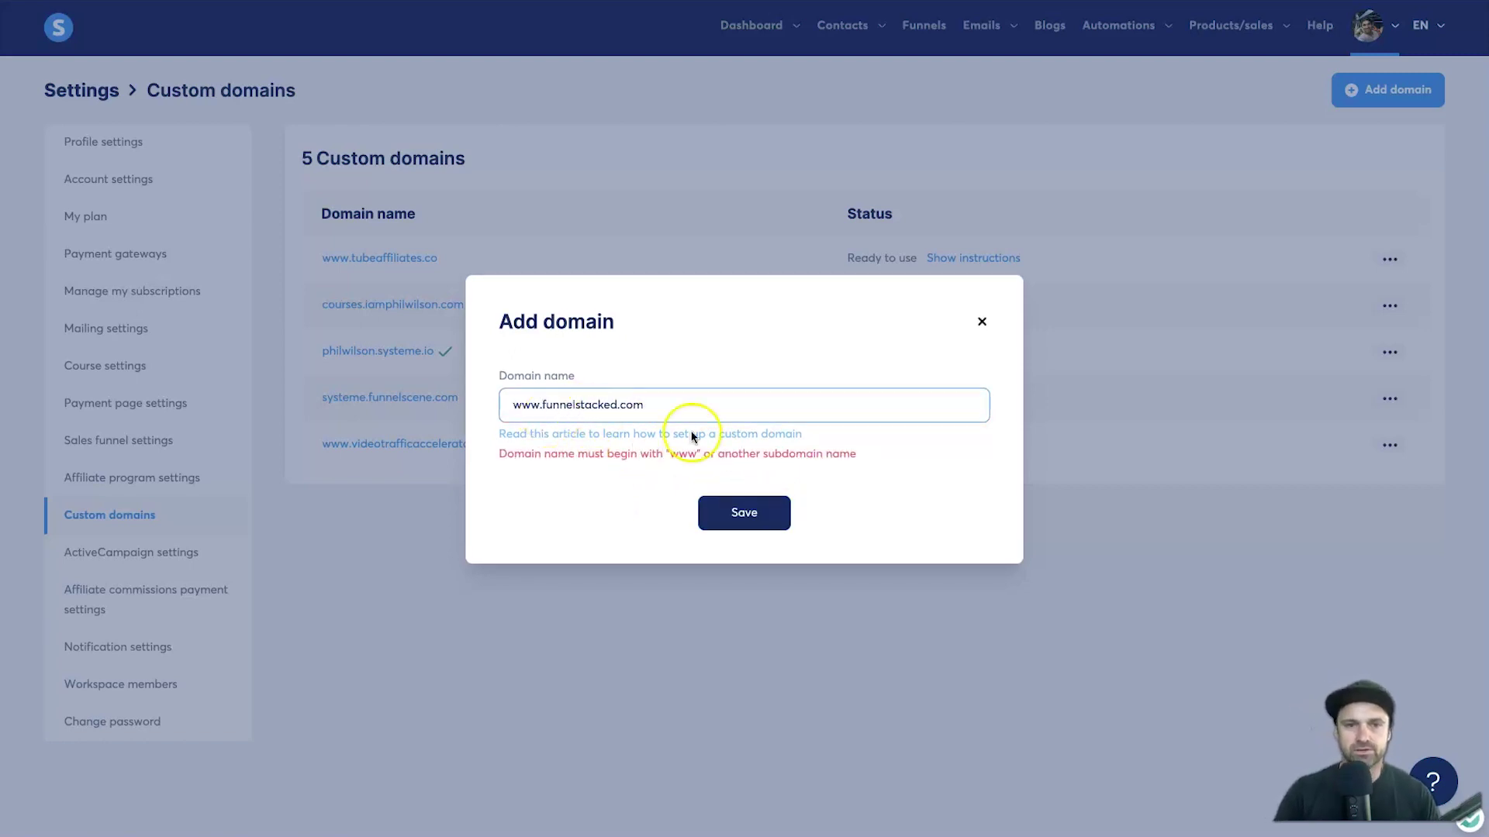
{"action": "left_click", "coordinate": [756, 508]}
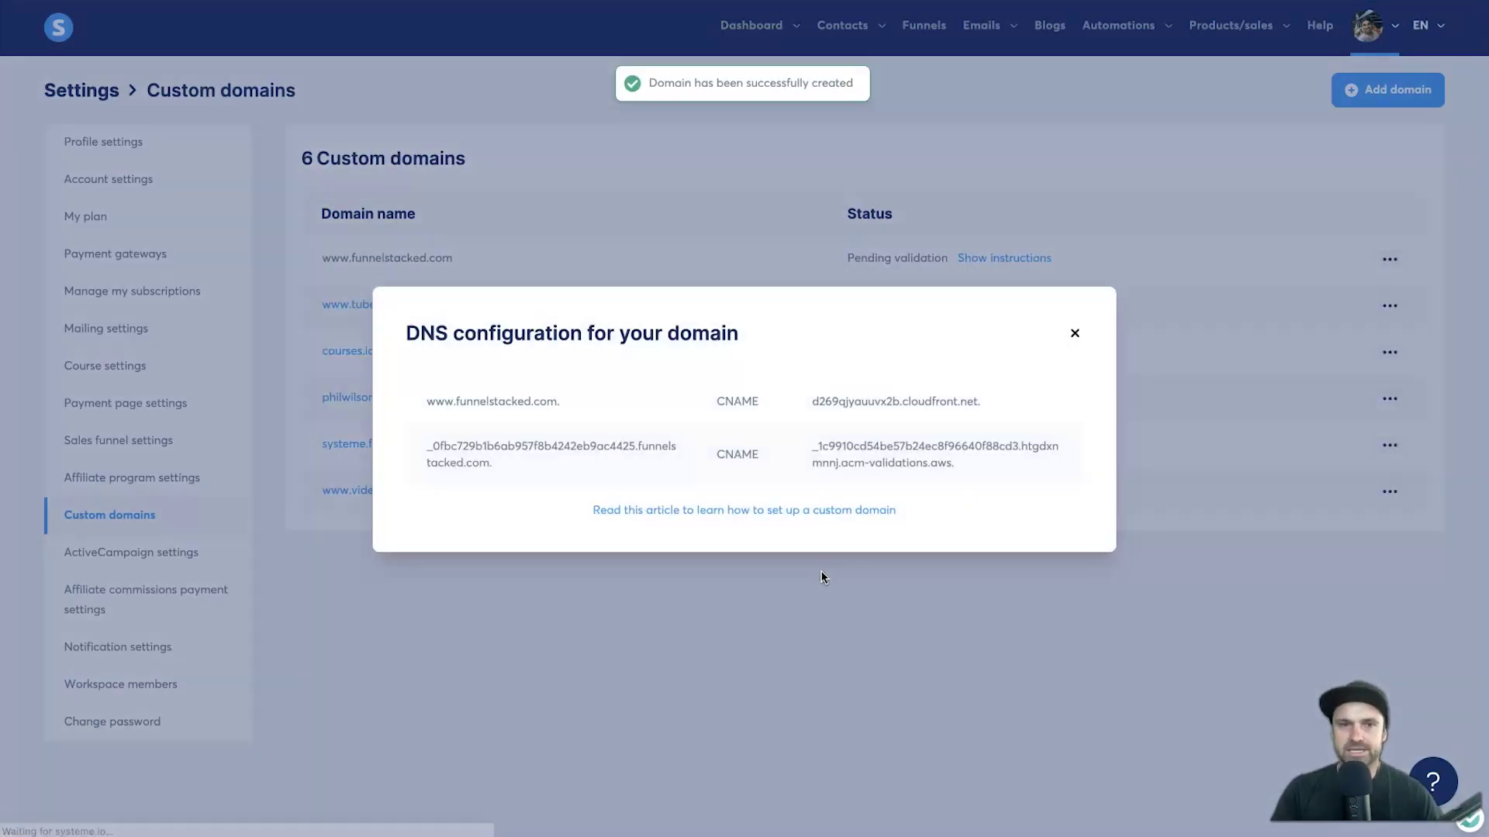
{"action": "left_click", "coordinate": [705, 413]}
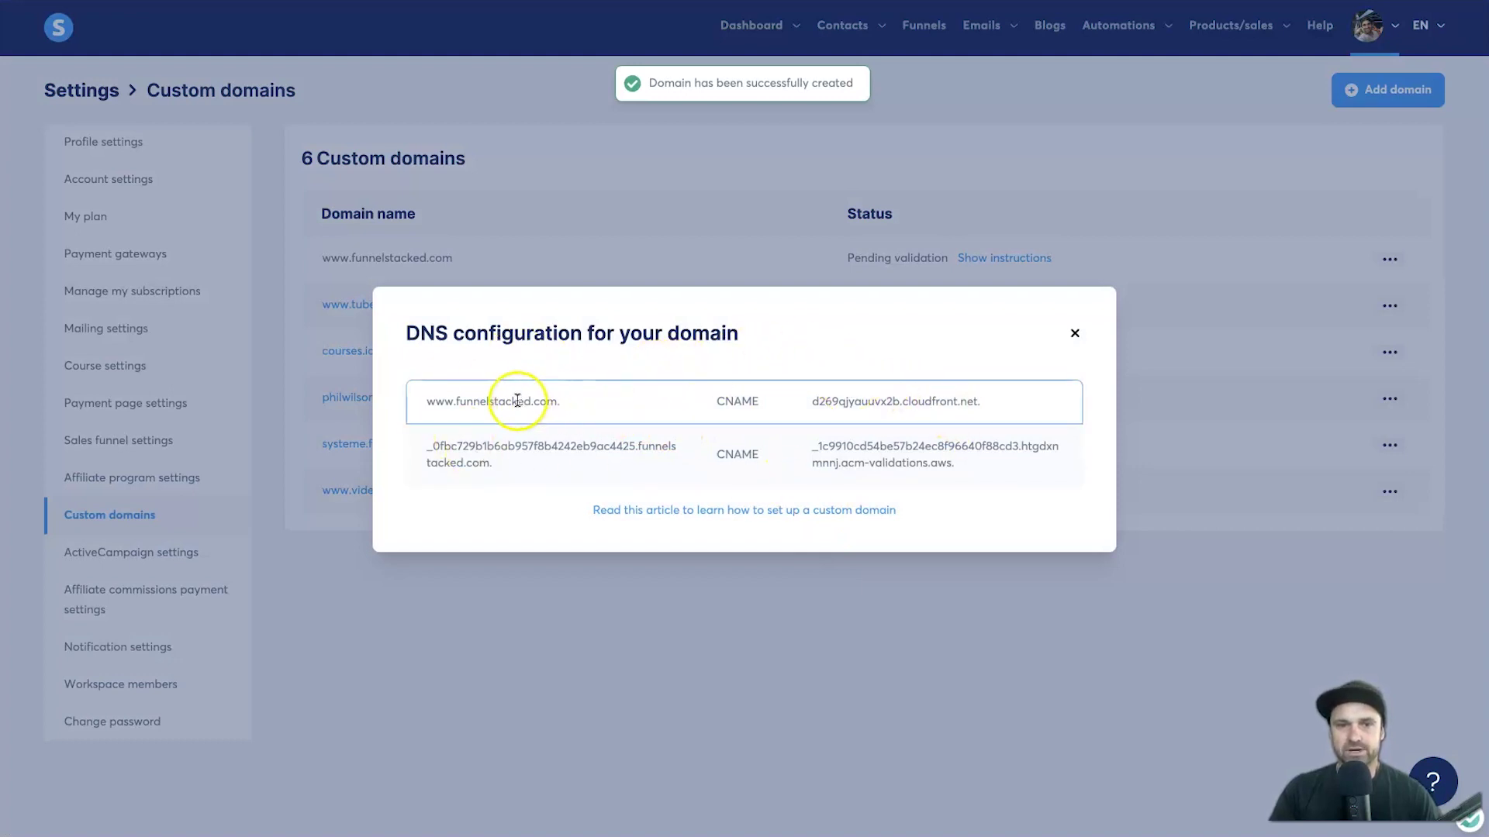
Copy the www record's target d269qjyauuvx2b.cloudfront.net. from the DNS configuration dialog
{"action": "left_click_drag", "start_coordinate": [432, 403], "coordinate": [568, 404]}
{"action": "left_click", "coordinate": [570, 404]}
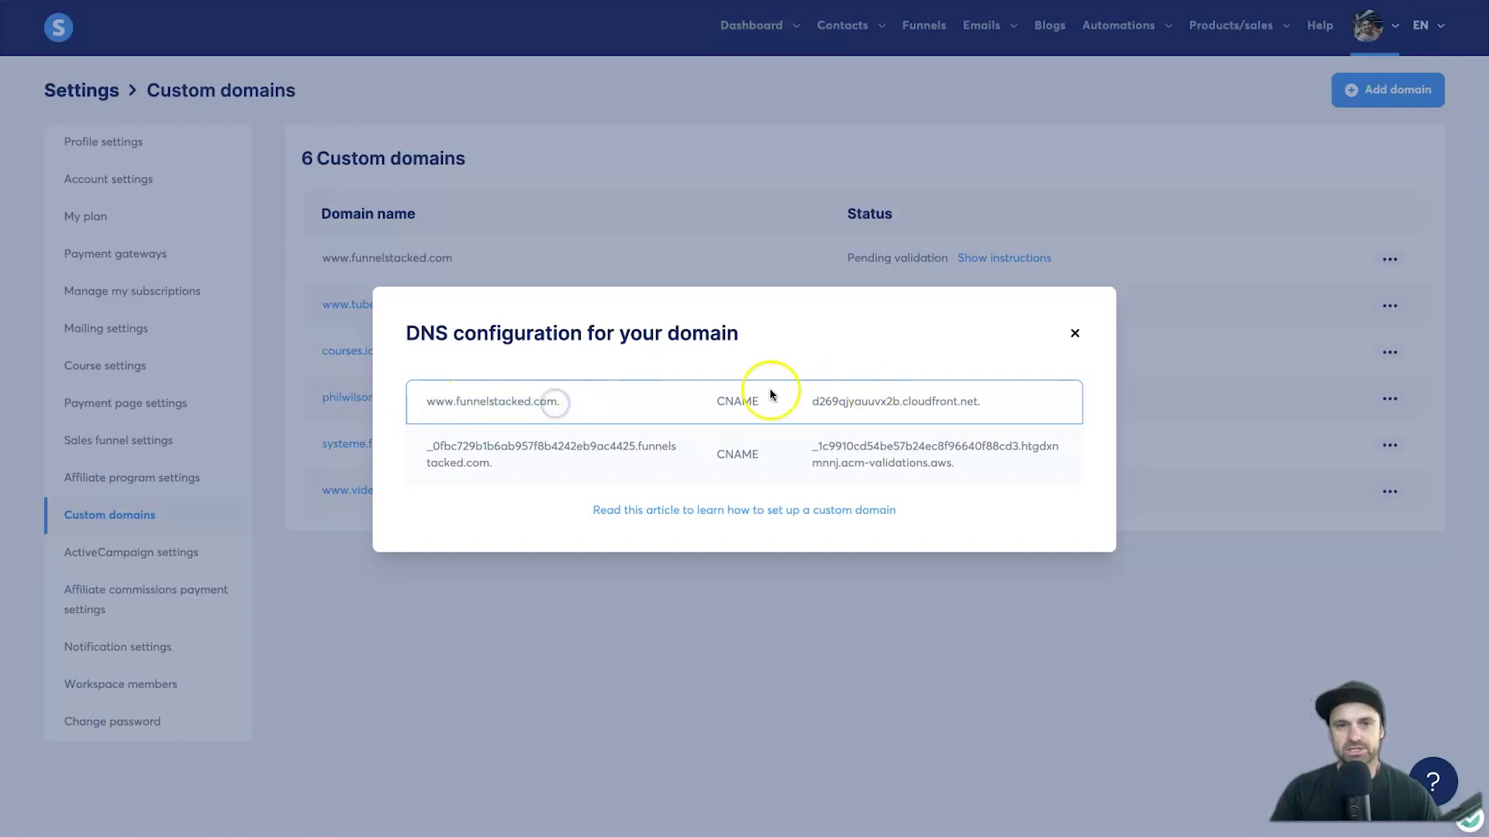
{"action": "mouse_move", "coordinate": [801, 409]}
{"action": "left_mouse_down"}
{"action": "mouse_move", "coordinate": [987, 400]}
{"action": "mouse_move", "coordinate": [798, 410]}
{"action": "left_mouse_up"}
{"action": "left_click", "coordinate": [532, 460]}
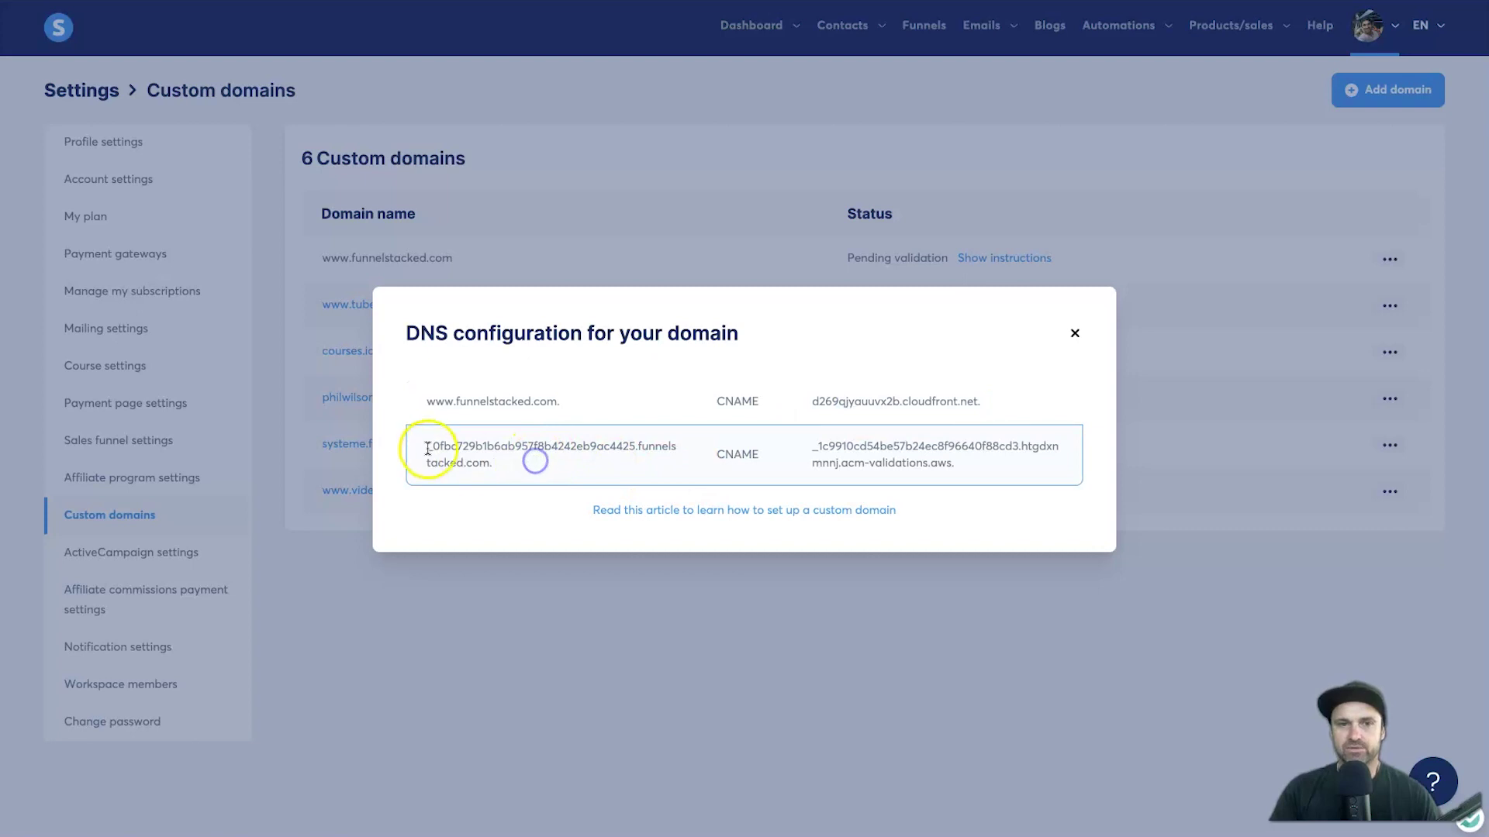
{"action": "left_click_drag", "start_coordinate": [426, 447], "coordinate": [625, 443]}
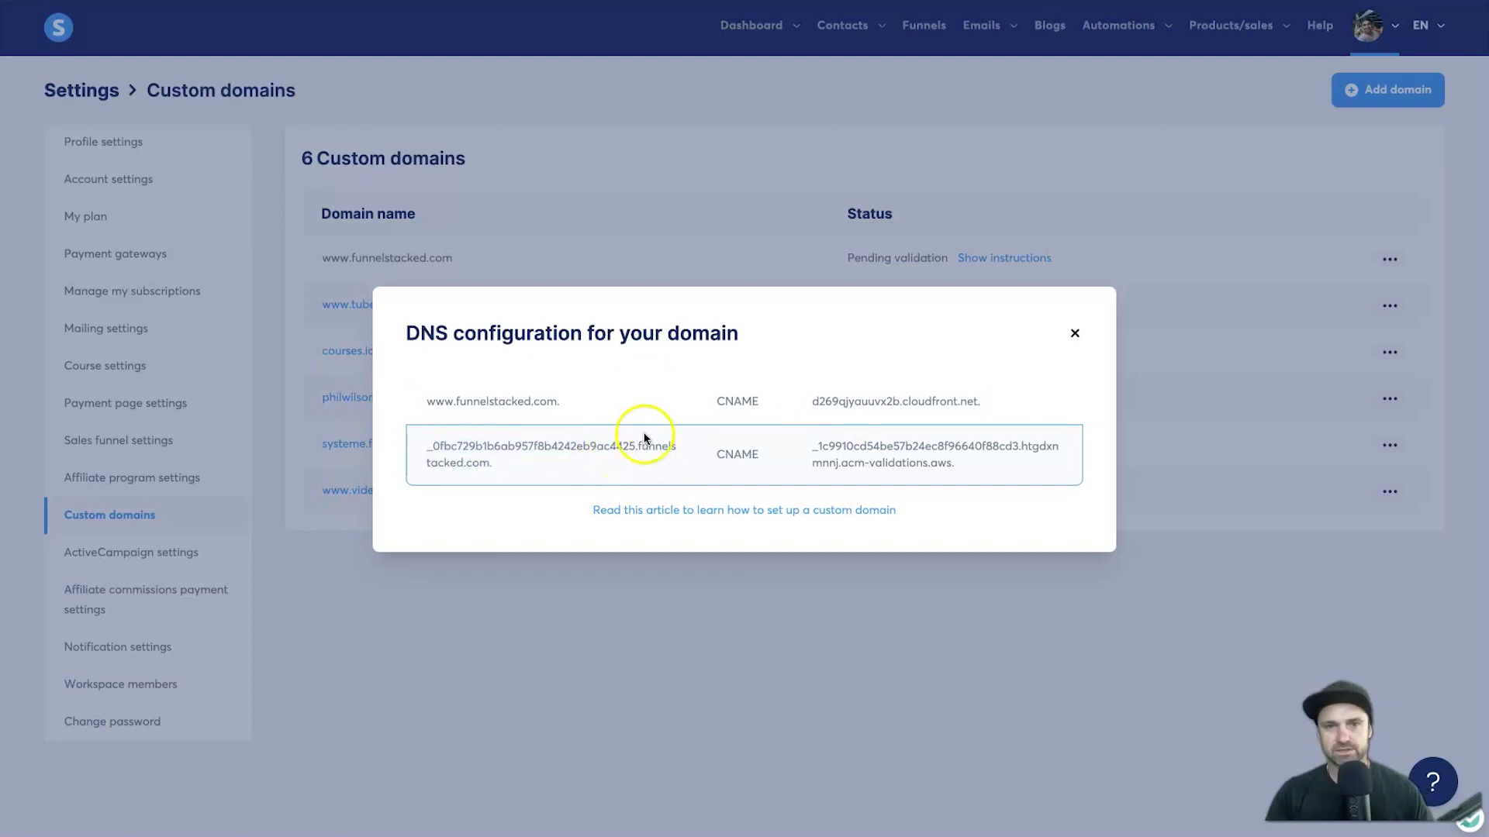
{"action": "left_click", "coordinate": [1046, 743]}
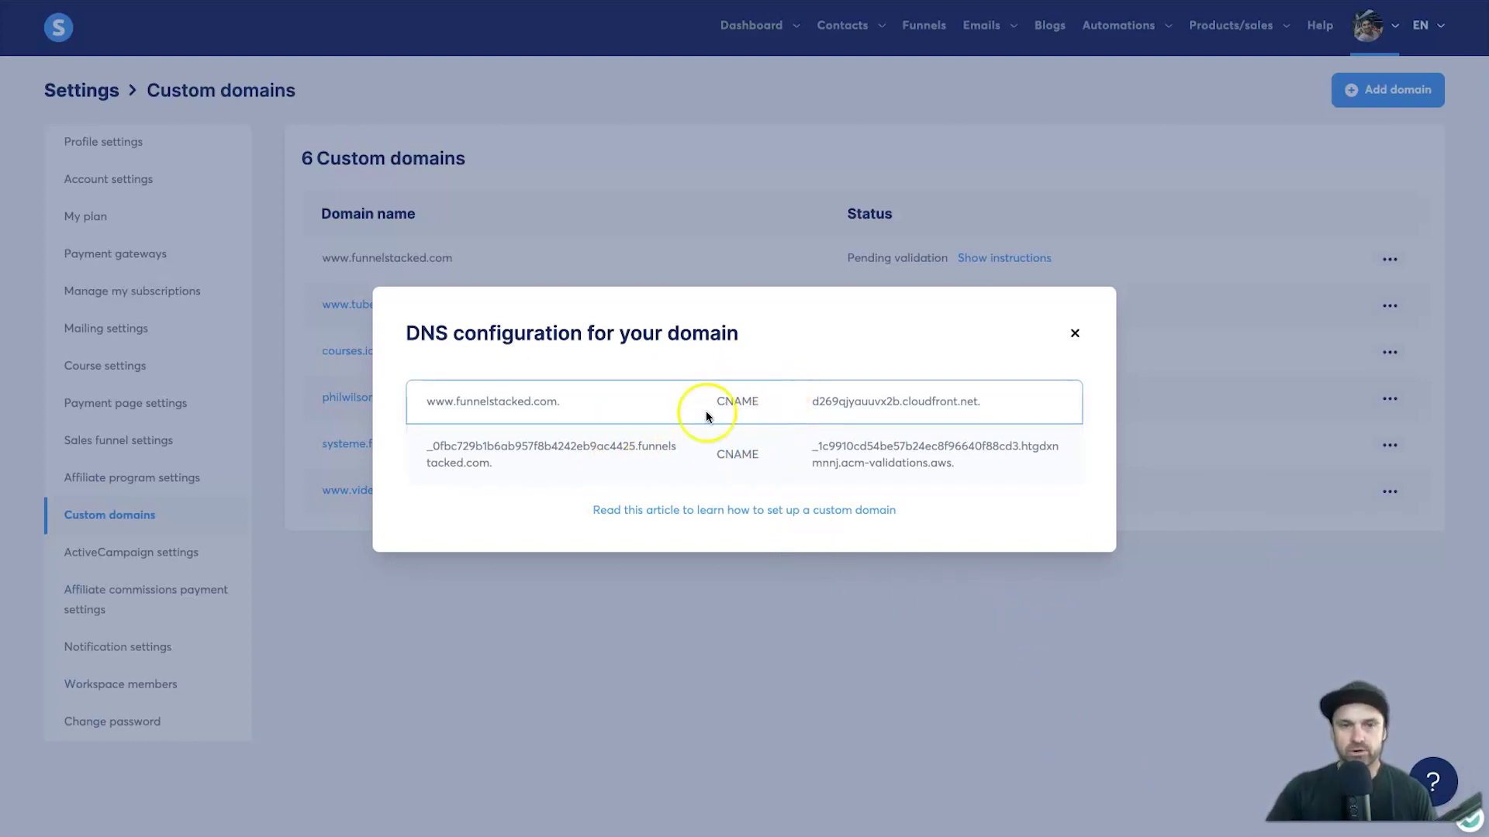
{"action": "left_click_drag", "start_coordinate": [998, 408], "coordinate": [815, 405]}
{"action": "right_click", "coordinate": [868, 399]}
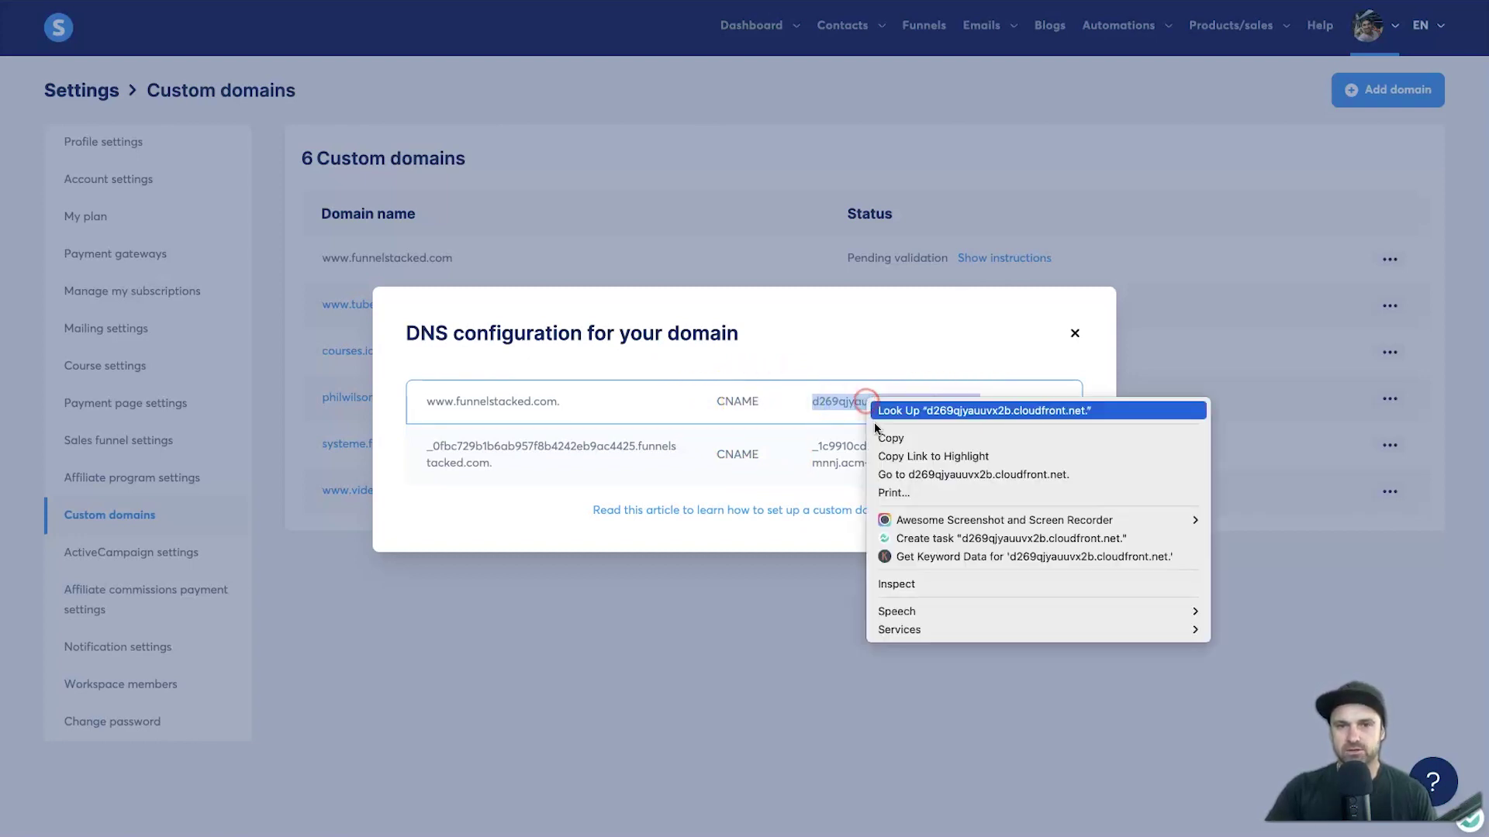
{"action": "left_click", "coordinate": [884, 439]}
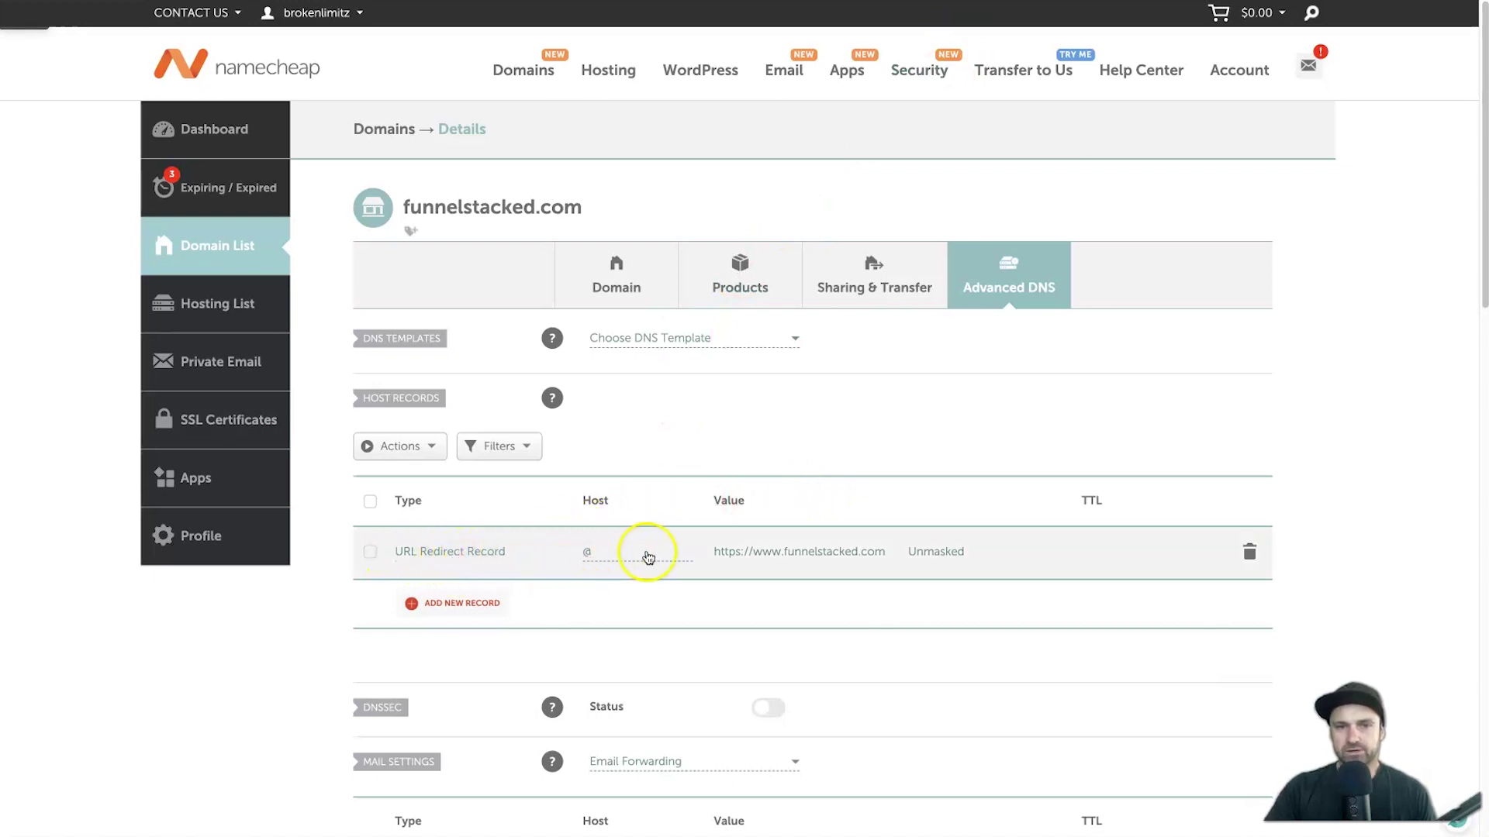
Delete funnelstacked.com's existing URL Redirect Record
{"action": "left_click", "coordinate": [1250, 551]}
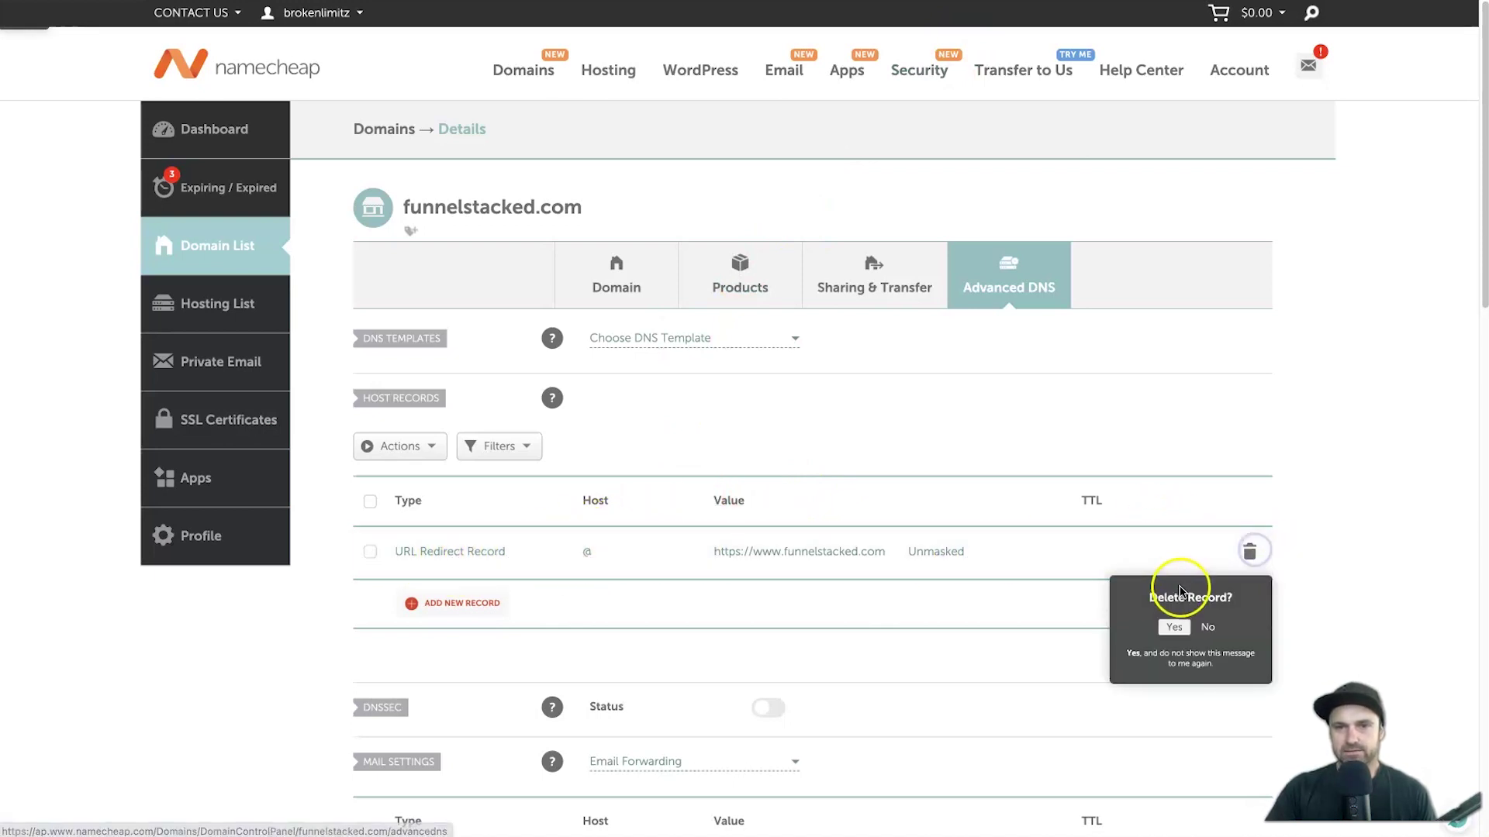
{"action": "left_click", "coordinate": [1174, 630]}
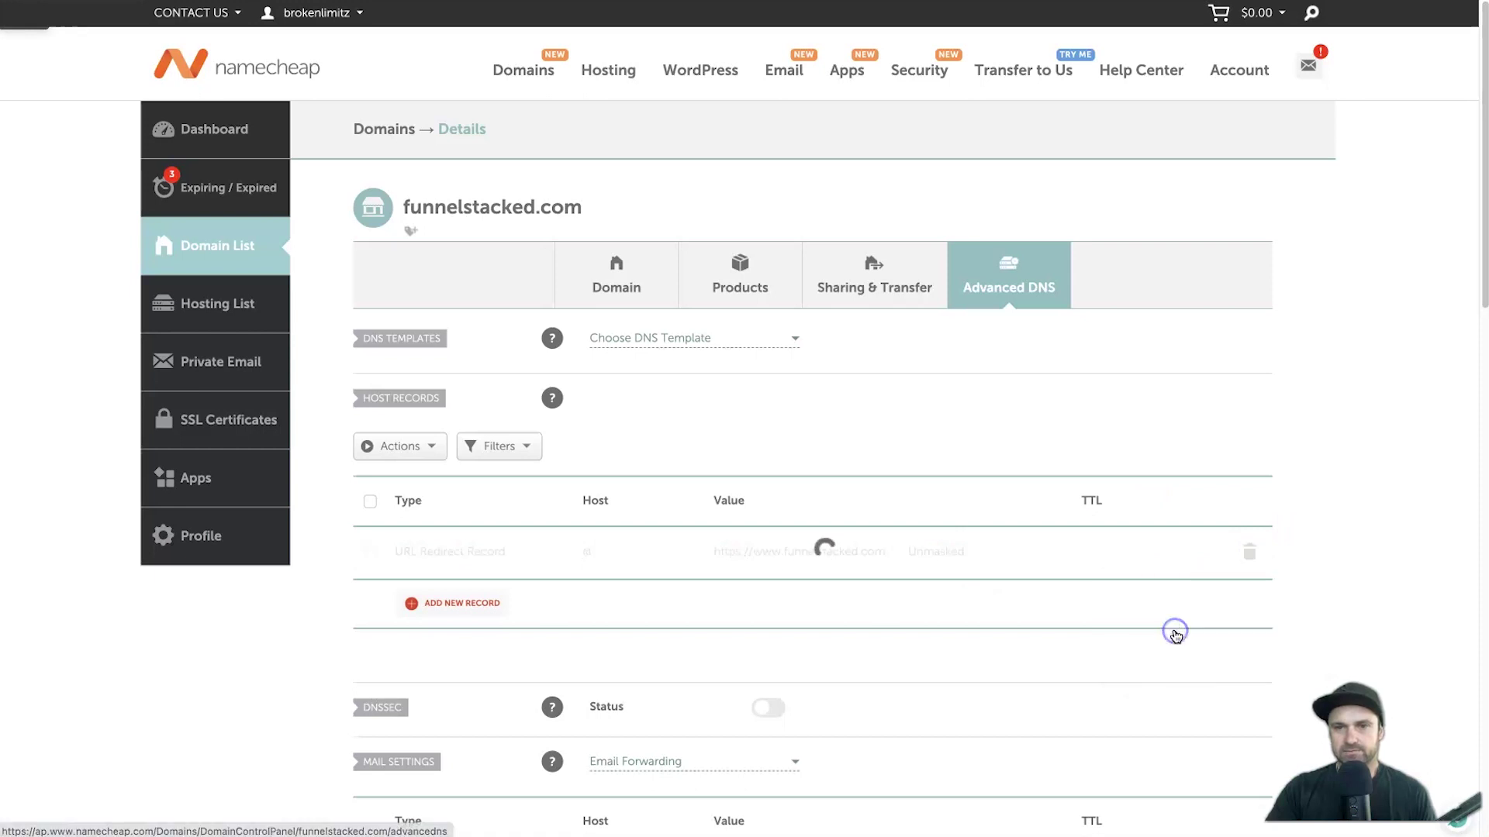
{"action": "left_click", "coordinate": [399, 446]}
{"action": "left_click", "coordinate": [432, 450]}
Add and save a CNAME record with host www pointing to the copied cloudfront.net value
{"action": "left_click", "coordinate": [458, 603]}
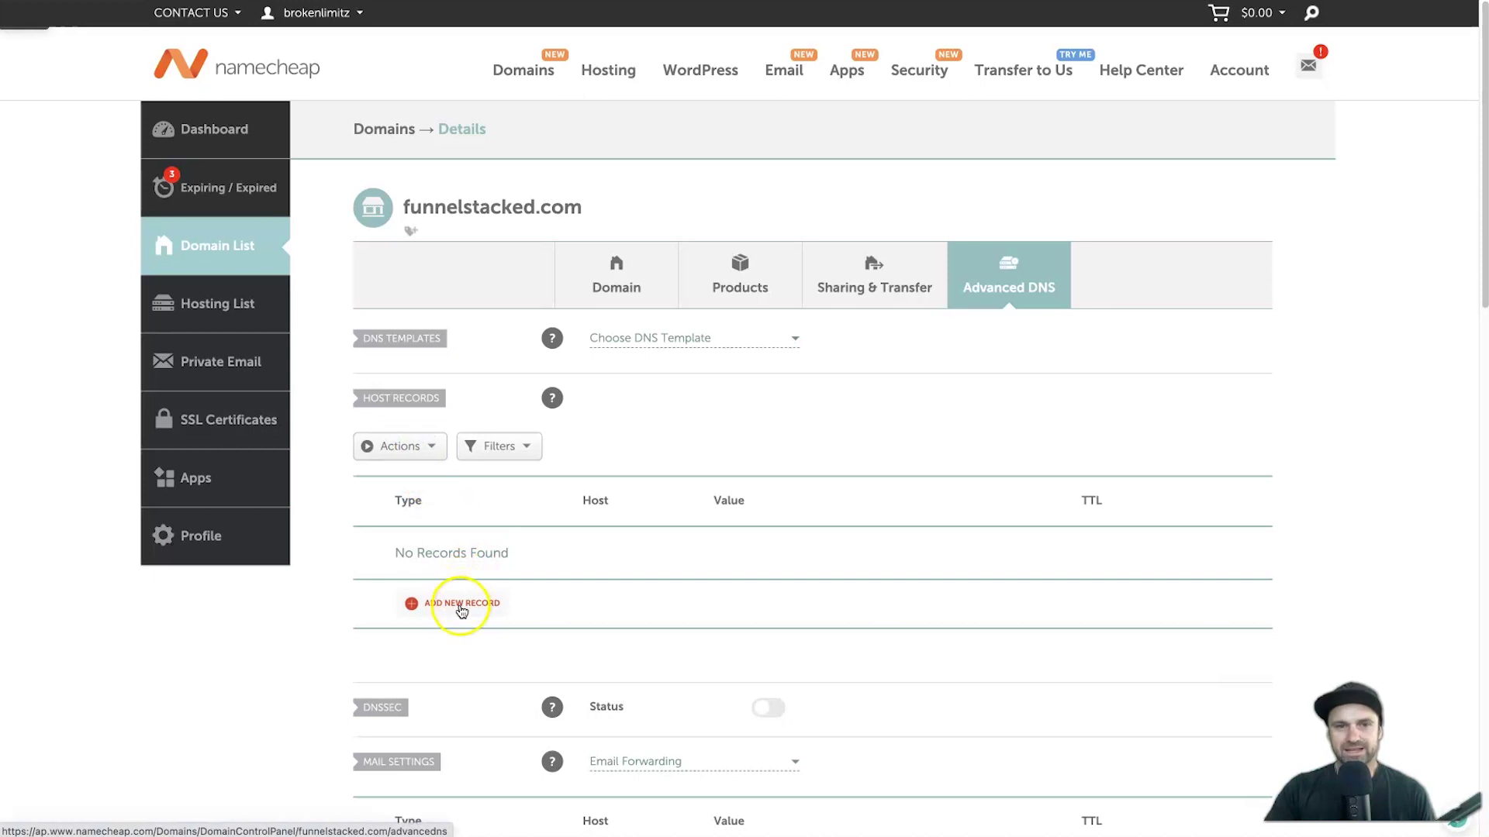
{"action": "scroll", "coordinate": [459, 601], "scroll_direction": "down", "scroll_amount": 5}
{"action": "left_click", "coordinate": [477, 209]}
{"action": "scroll", "coordinate": [487, 321], "scroll_direction": "down", "scroll_amount": 2}
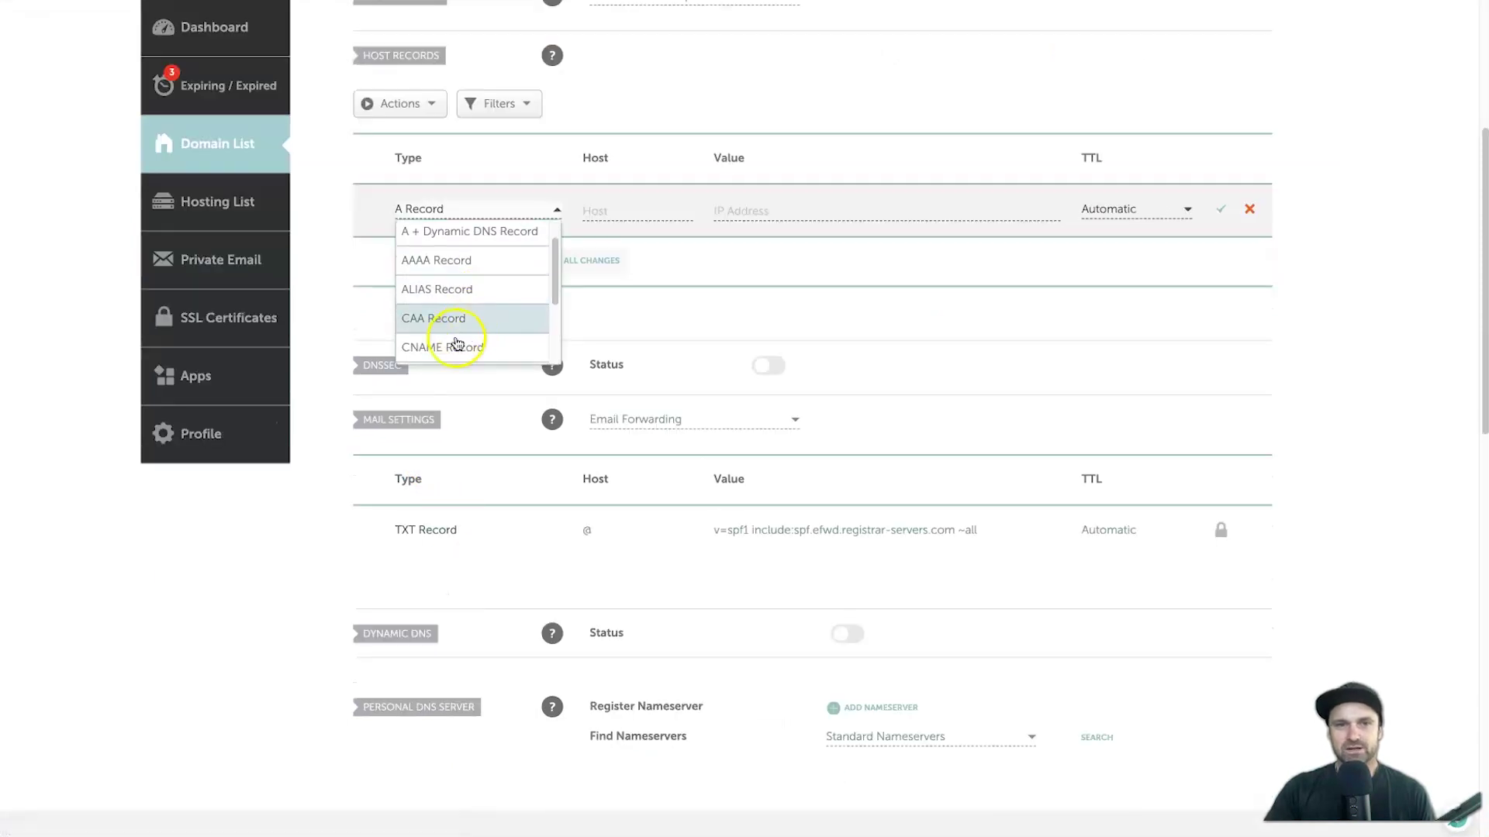
{"action": "left_click", "coordinate": [456, 341]}
{"action": "left_click", "coordinate": [629, 211]}
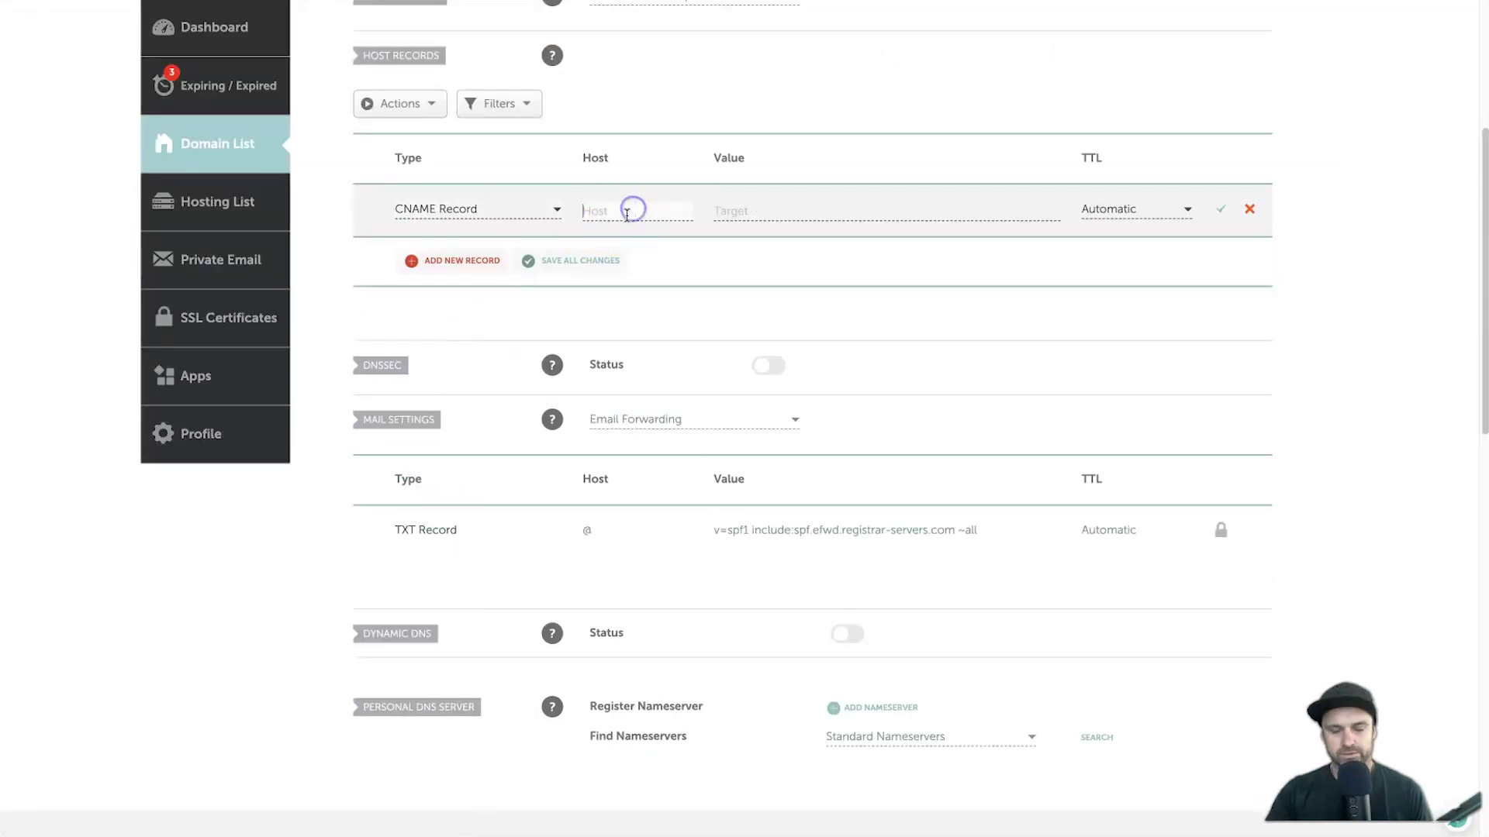
{"action": "type", "text": "www"}
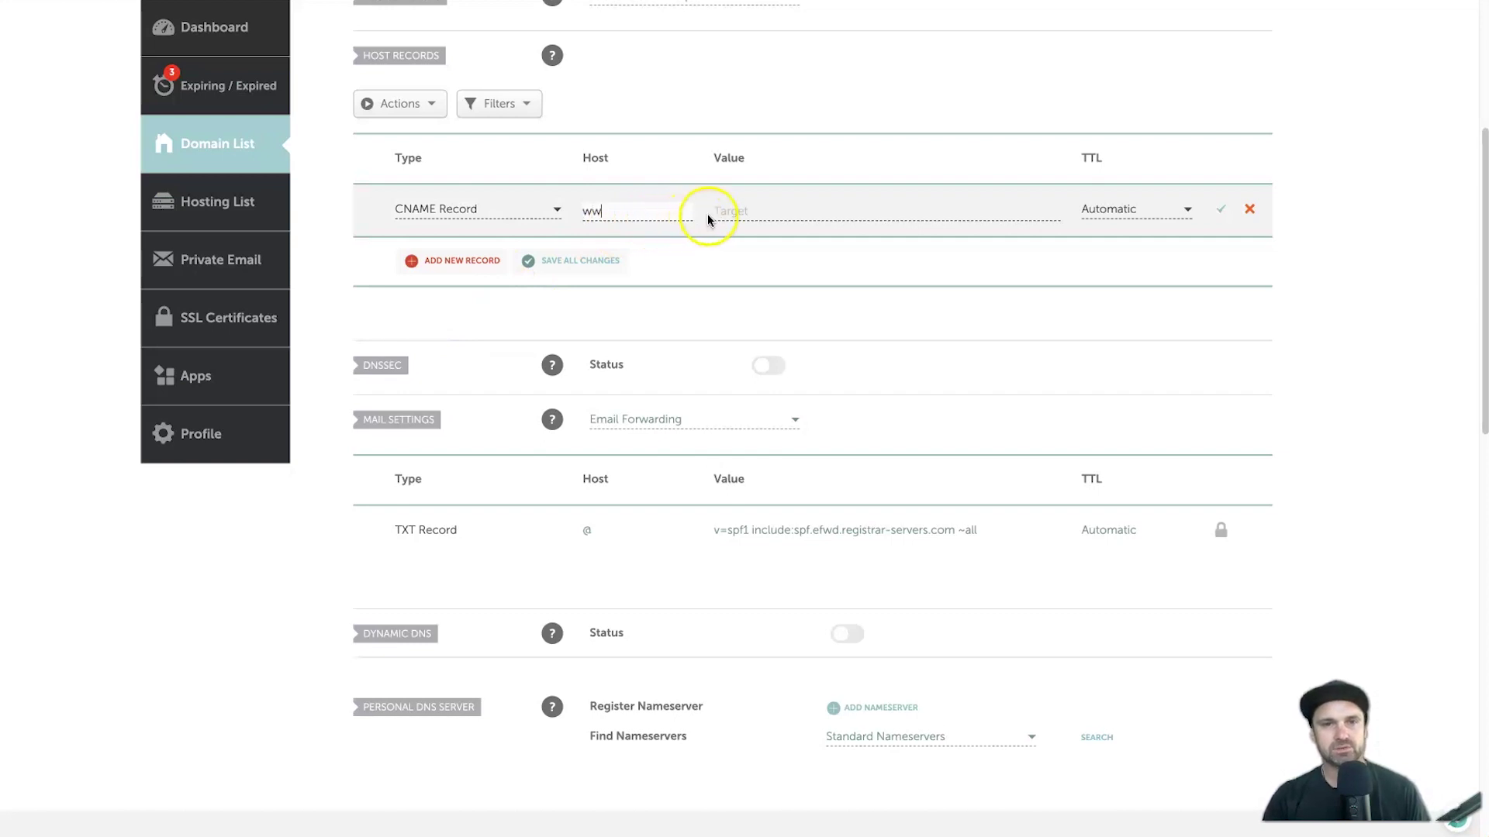
{"action": "left_click", "coordinate": [735, 210]}
{"action": "key", "text": "ctrl+v"}
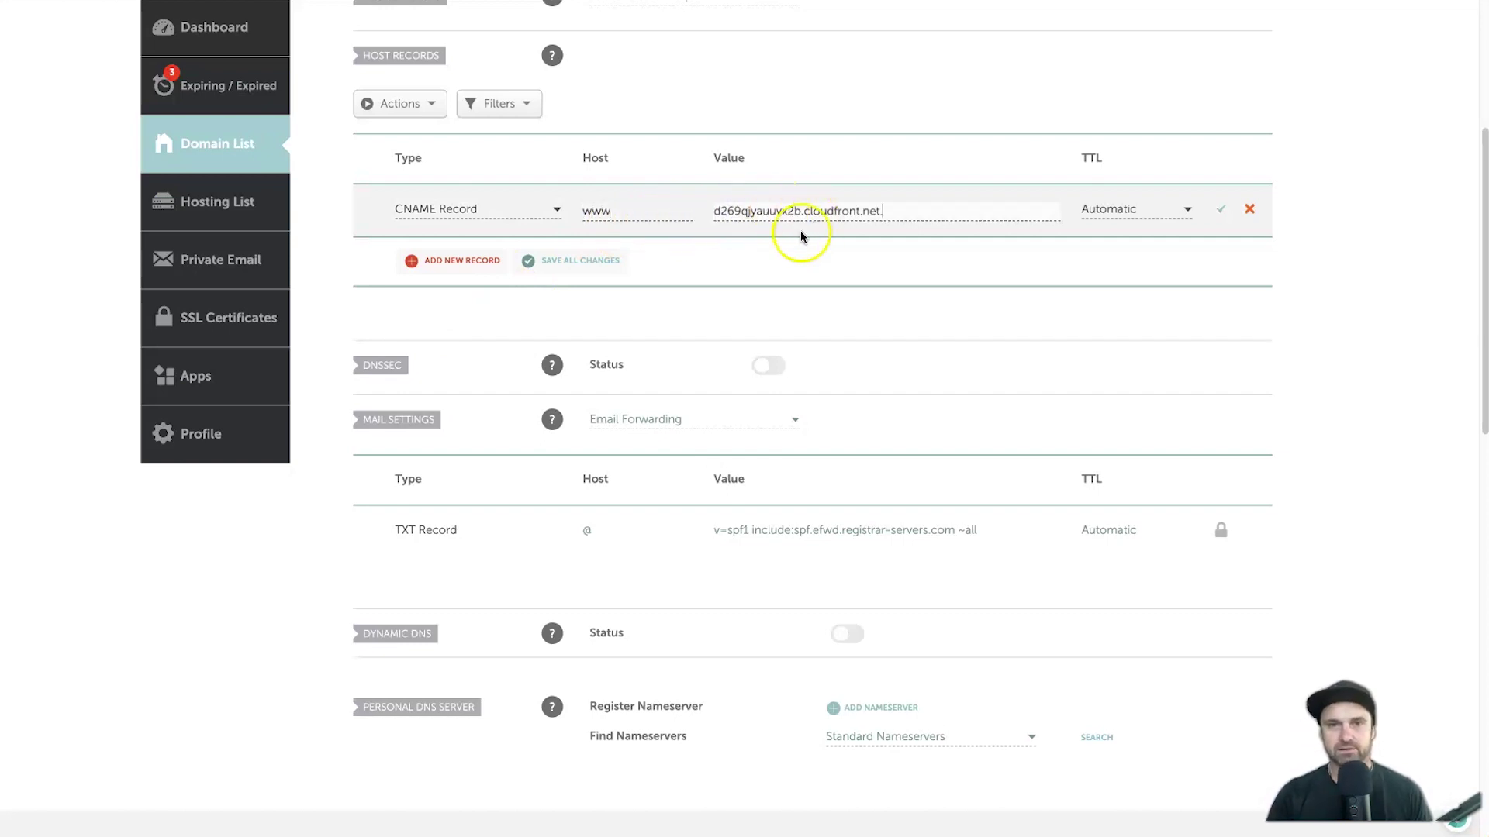
{"action": "left_click", "coordinate": [1221, 210]}
Review funnelstacked.com's saved host records and return to systeme.io's DNS instructions
{"action": "scroll", "coordinate": [644, 241], "scroll_direction": "up", "scroll_amount": 1}
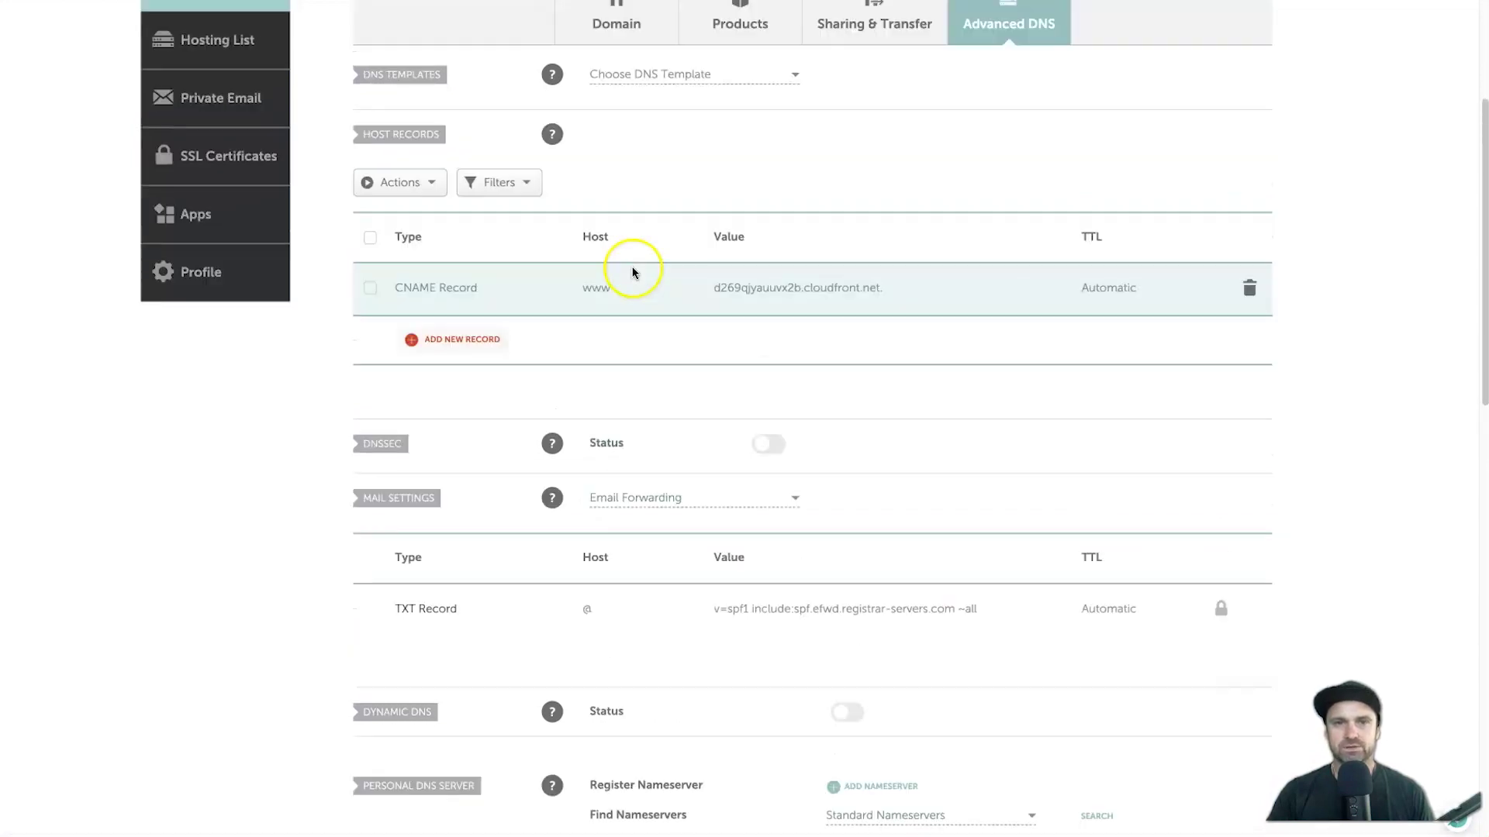
{"action": "scroll", "coordinate": [600, 277], "scroll_direction": "up", "scroll_amount": 1}
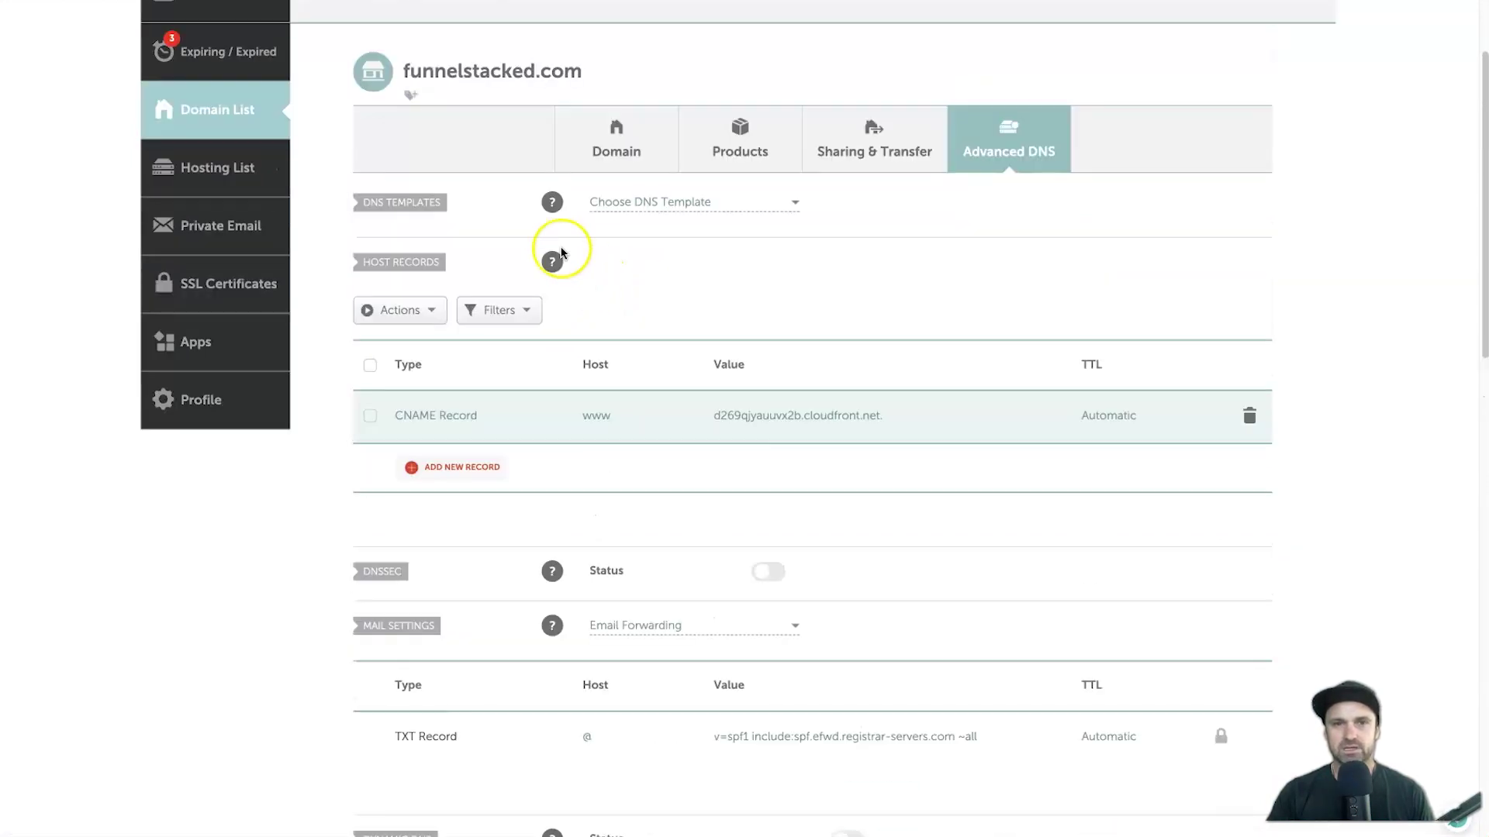
{"action": "left_click_drag", "start_coordinate": [415, 70], "coordinate": [581, 67]}
{"action": "left_click", "coordinate": [587, 69]}
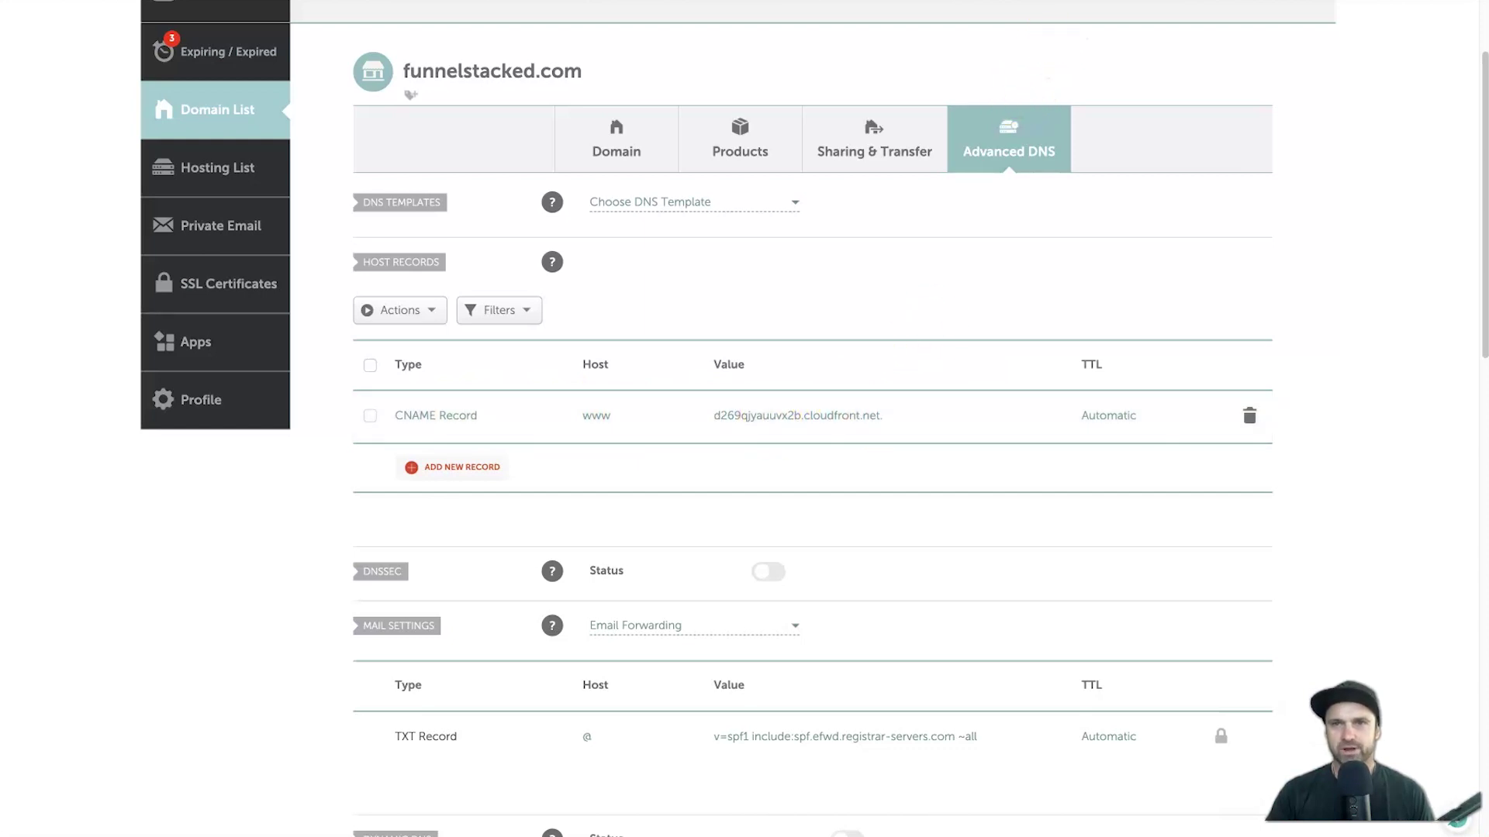
{"action": "left_click", "coordinate": [1133, 11]}
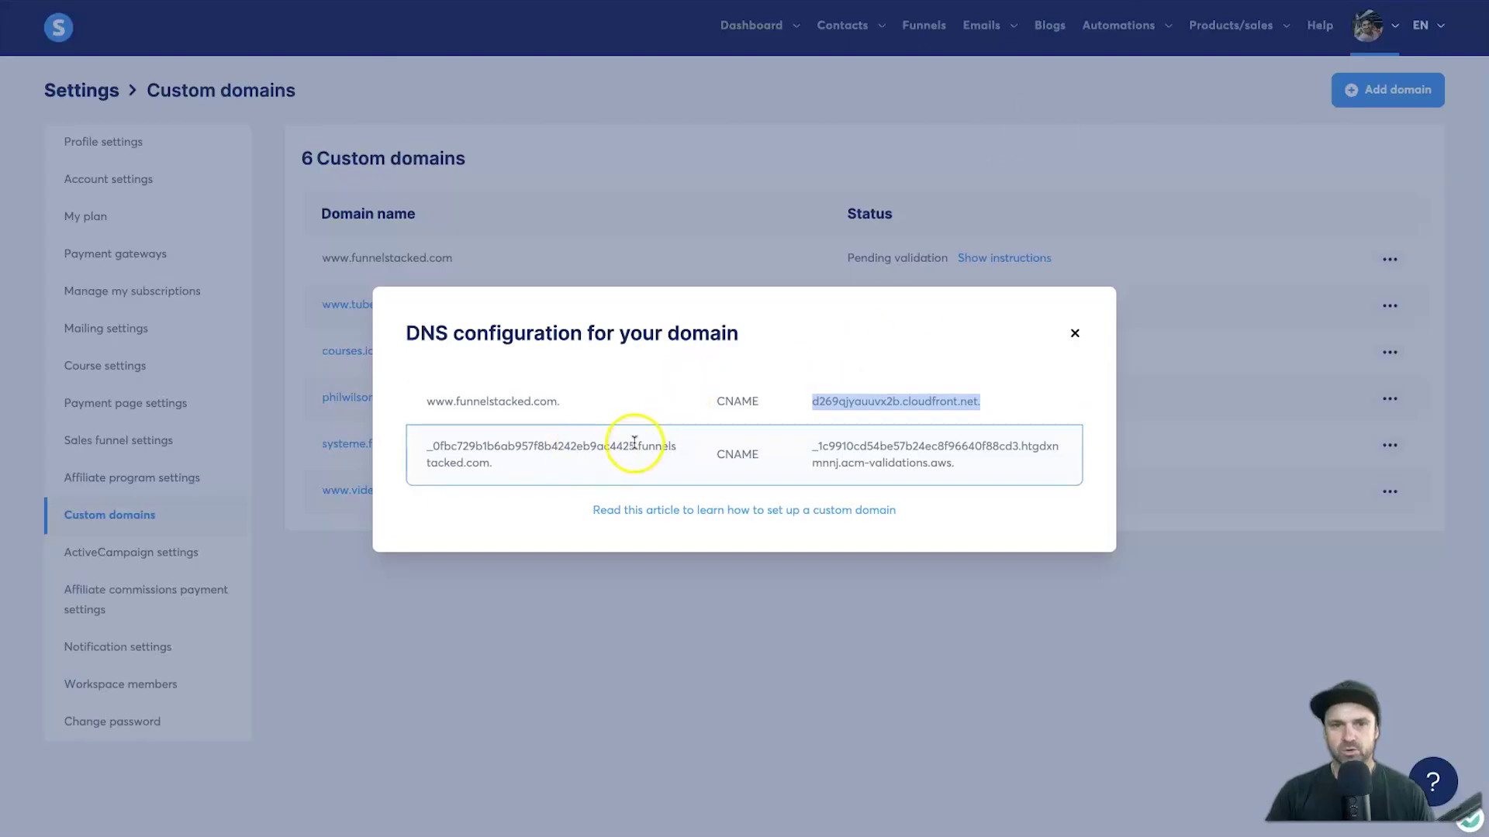
Copy the validation record's host name from systeme.io into a new CNAME record's host field
{"action": "left_click_drag", "start_coordinate": [634, 442], "coordinate": [426, 455]}
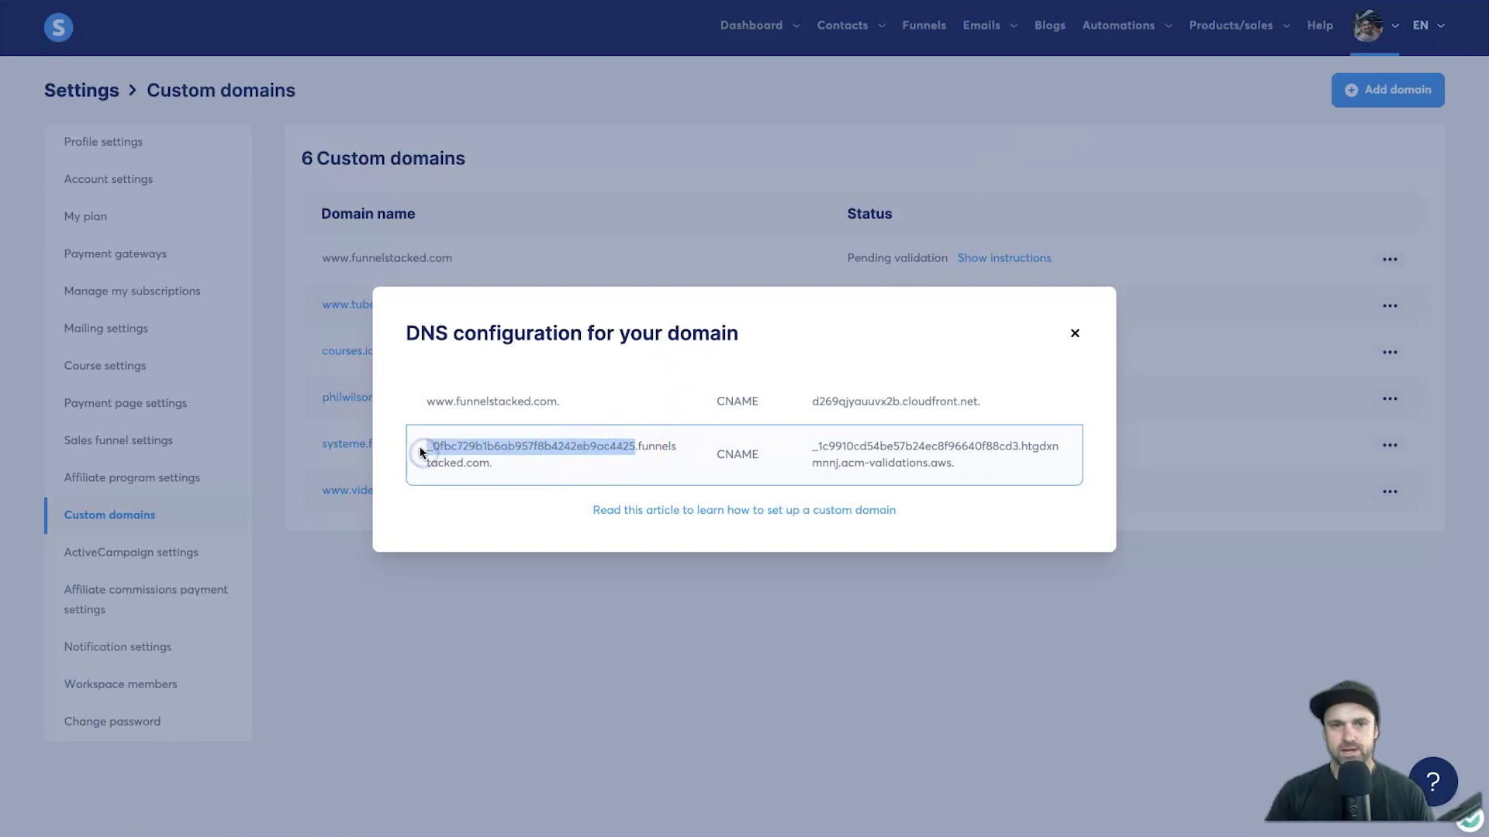
{"action": "right_click", "coordinate": [624, 445]}
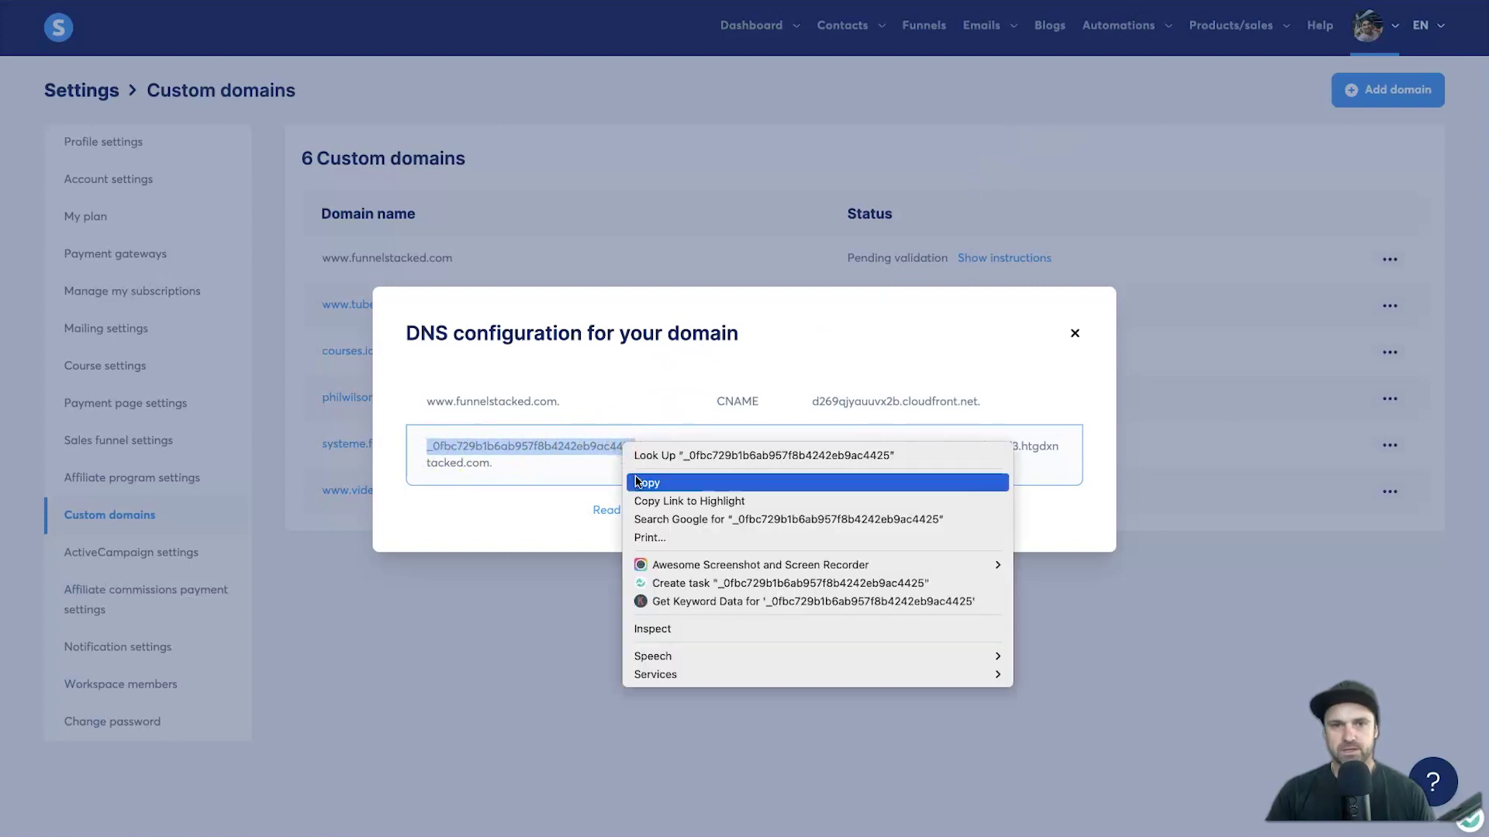
{"action": "left_click", "coordinate": [646, 482]}
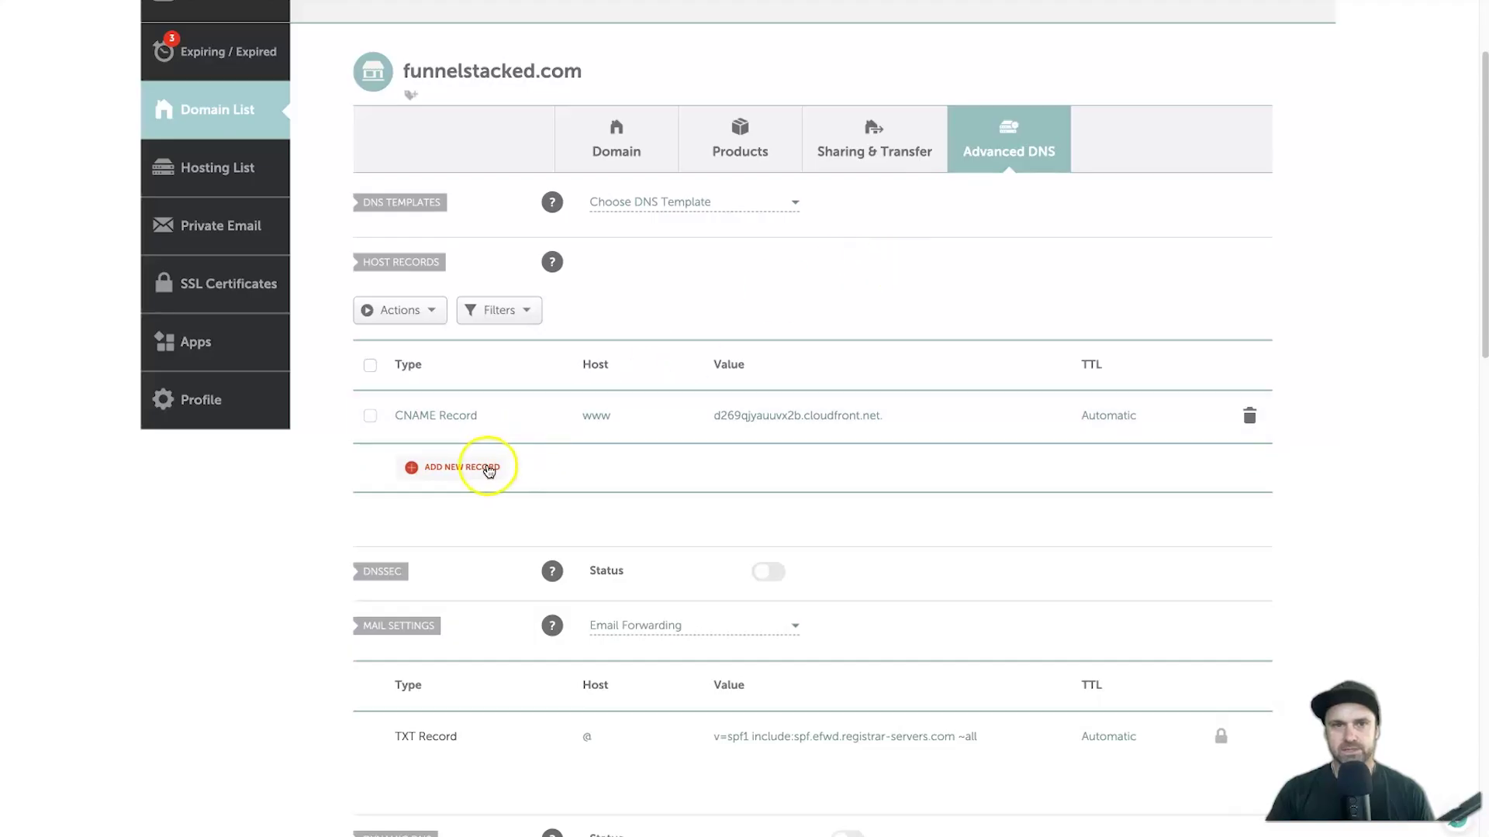
{"action": "left_click", "coordinate": [486, 465]}
{"action": "scroll", "coordinate": [491, 482], "scroll_direction": "down", "scroll_amount": 3}
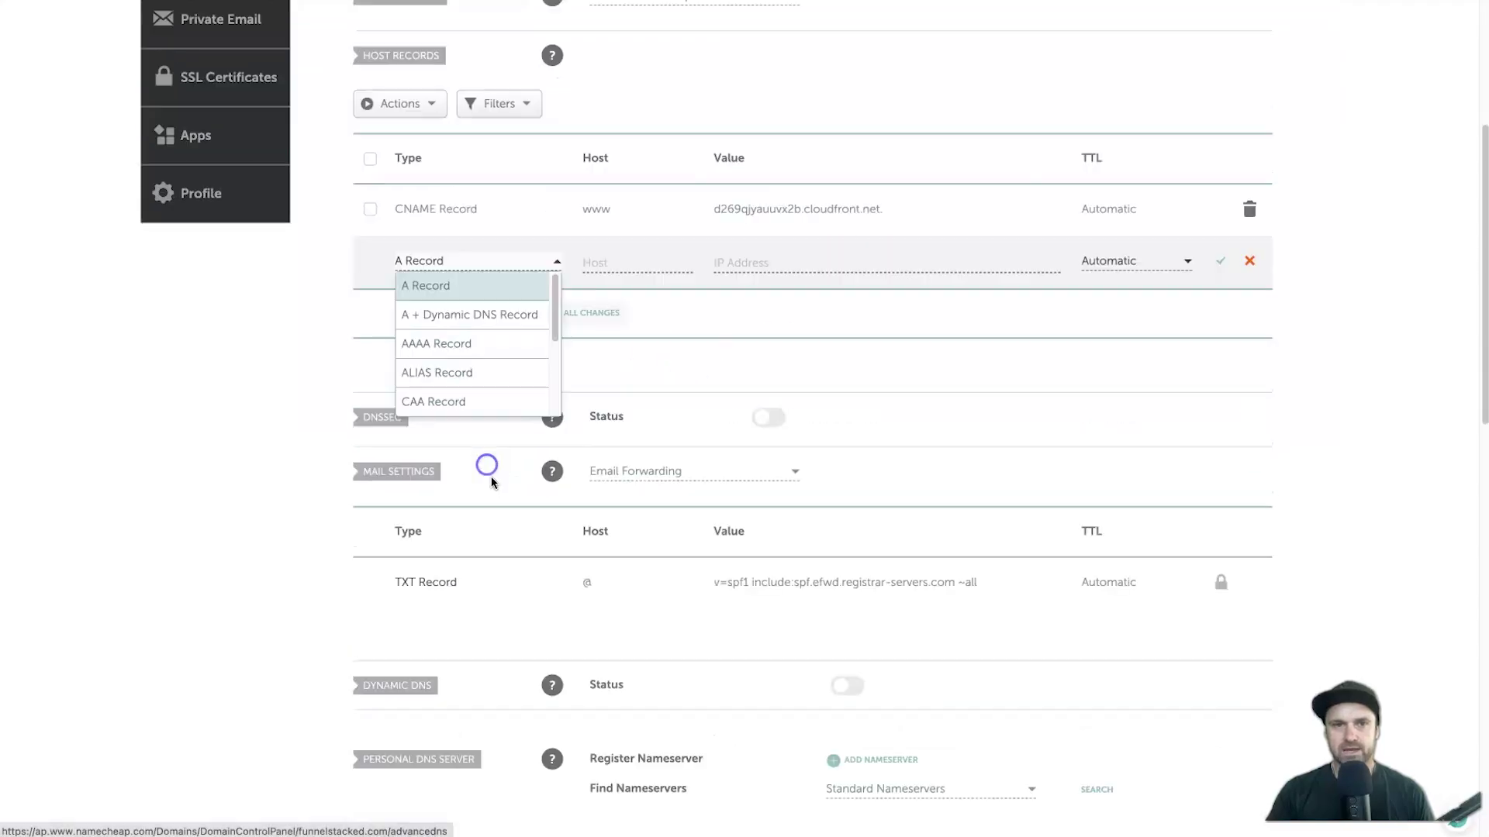
{"action": "scroll", "coordinate": [477, 397], "scroll_direction": "down", "scroll_amount": 1}
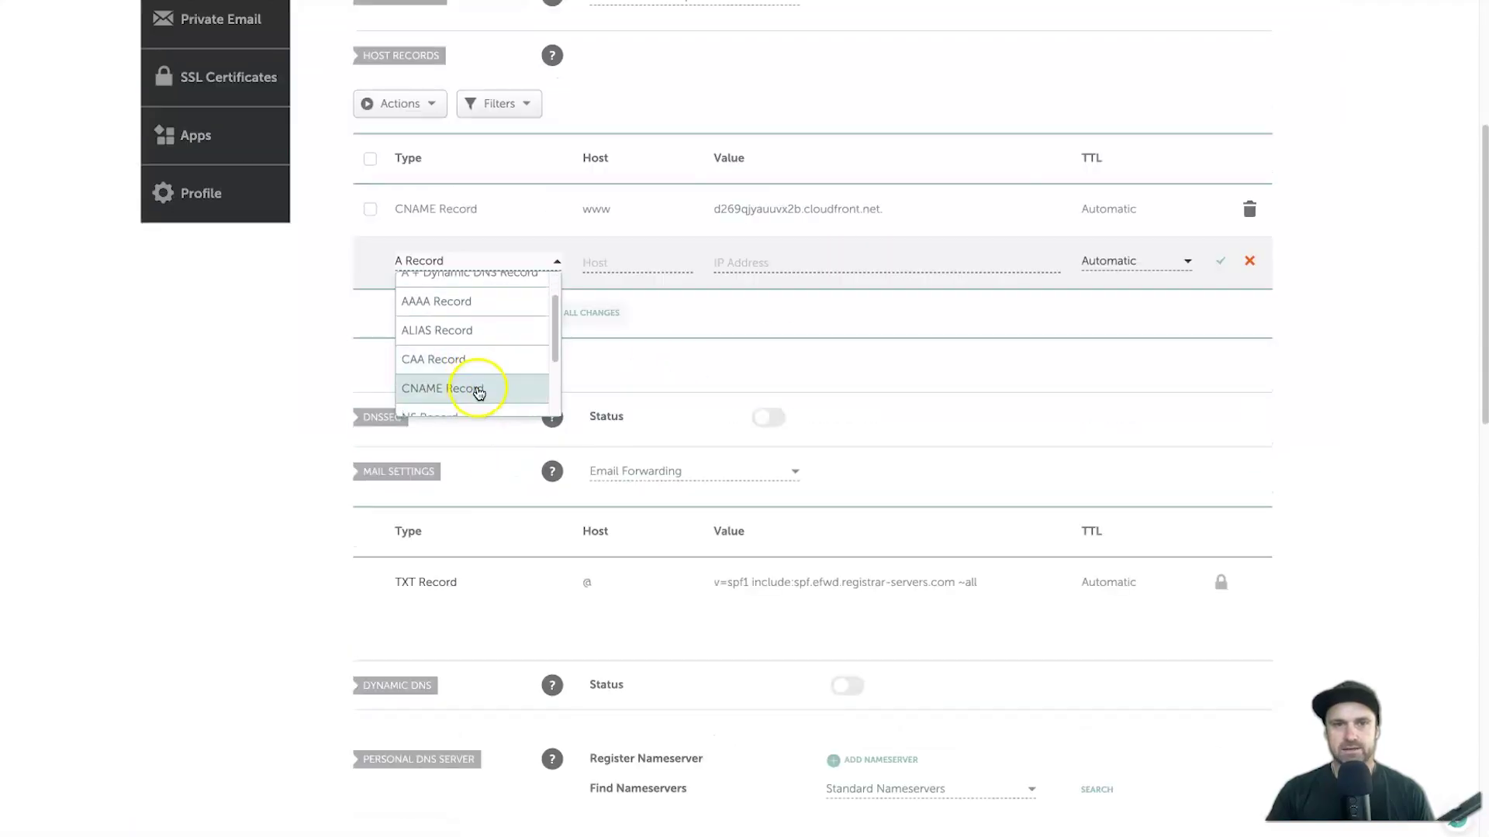
{"action": "left_click", "coordinate": [477, 390]}
{"action": "left_click", "coordinate": [625, 262]}
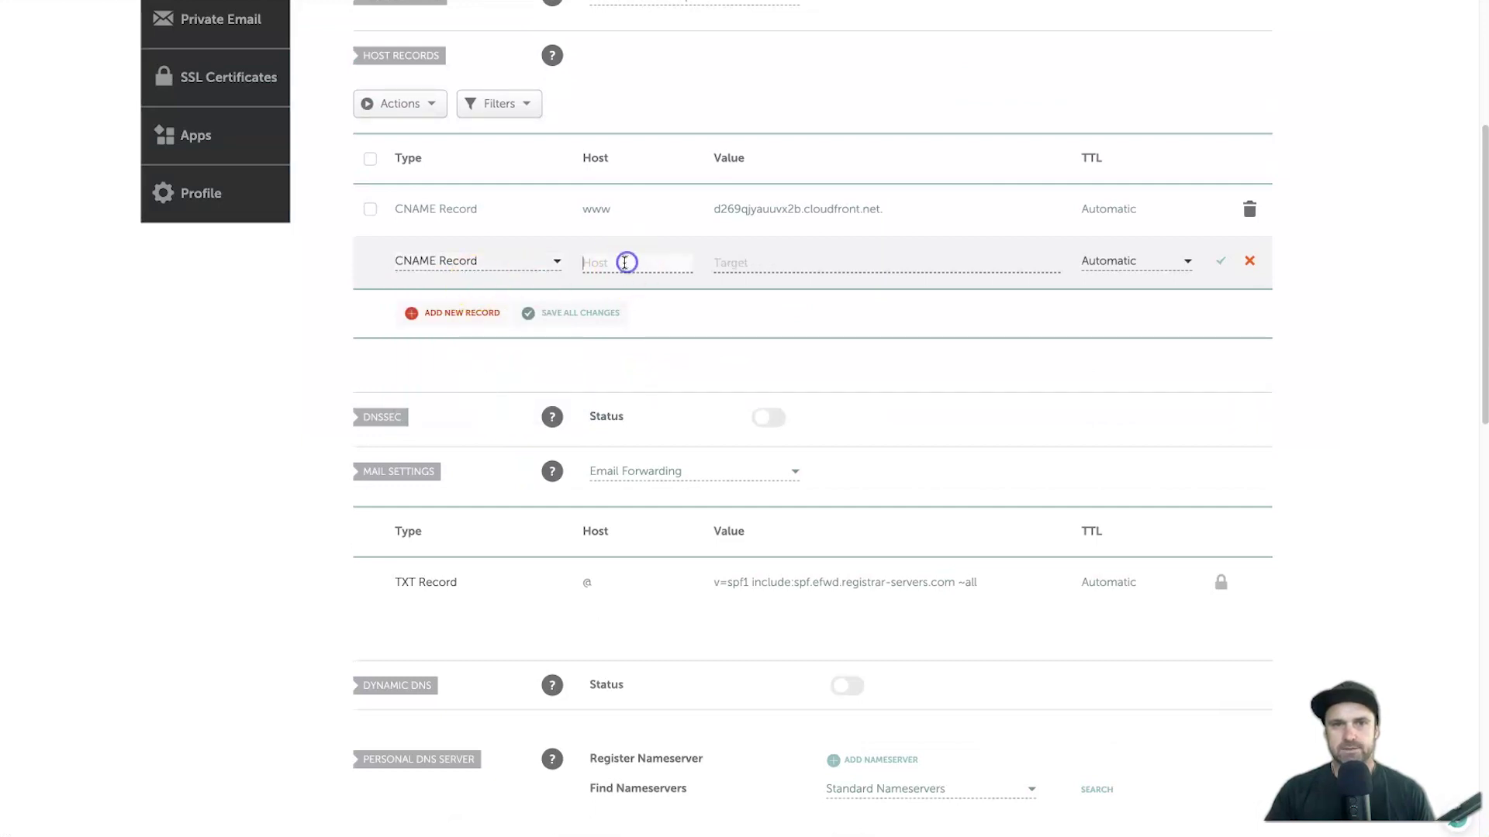
{"action": "right_click", "coordinate": [625, 262]}
{"action": "left_click", "coordinate": [663, 379]}
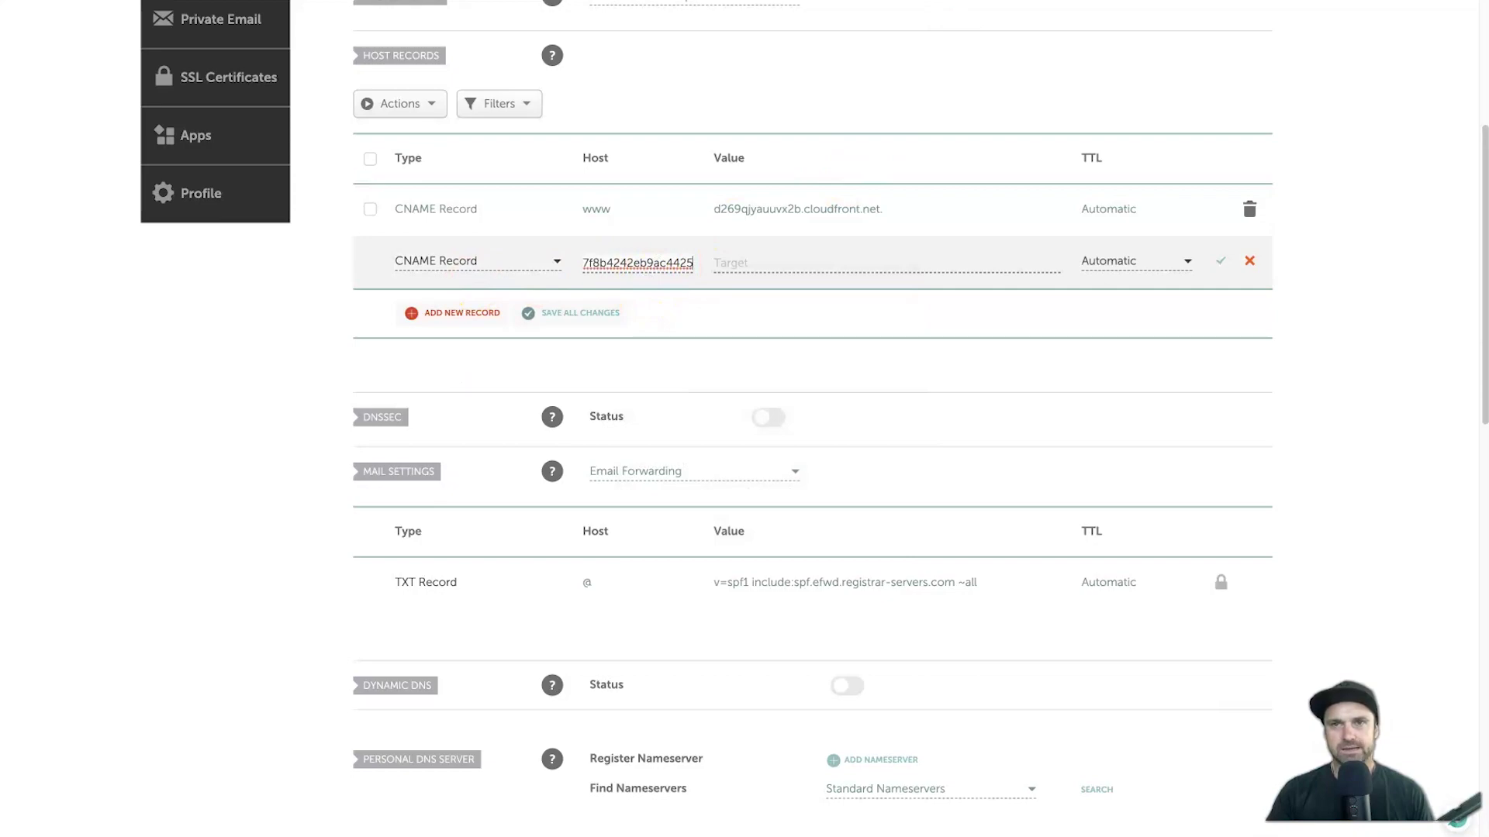
Paste the AWS validation target value into the new CNAME record and save it
{"action": "key", "text": "alt+Tab"}
{"action": "left_click_drag", "start_coordinate": [810, 446], "coordinate": [966, 459]}
{"action": "right_click", "coordinate": [933, 459]}
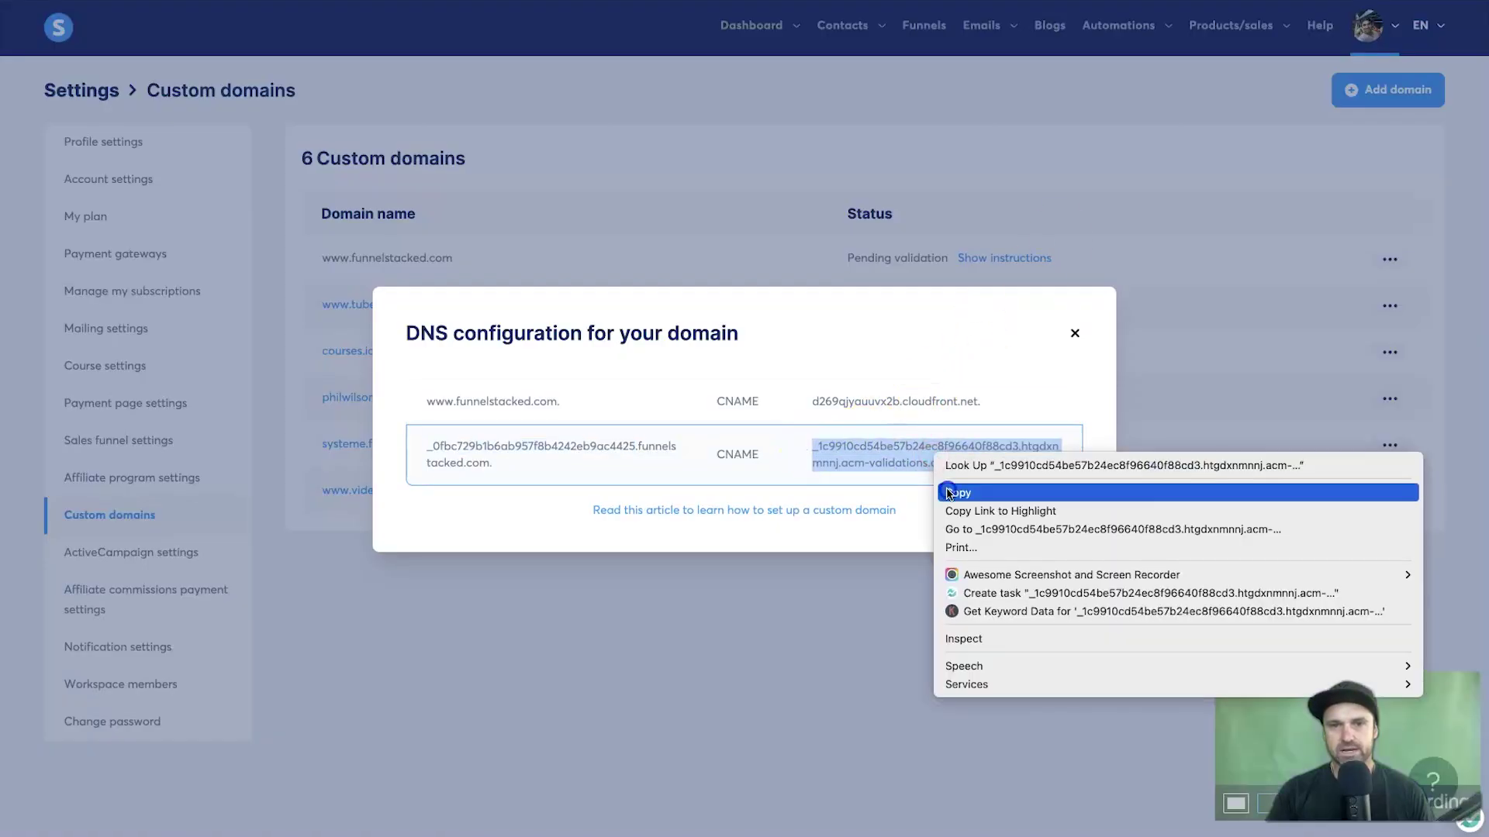
{"action": "left_click", "coordinate": [952, 488]}
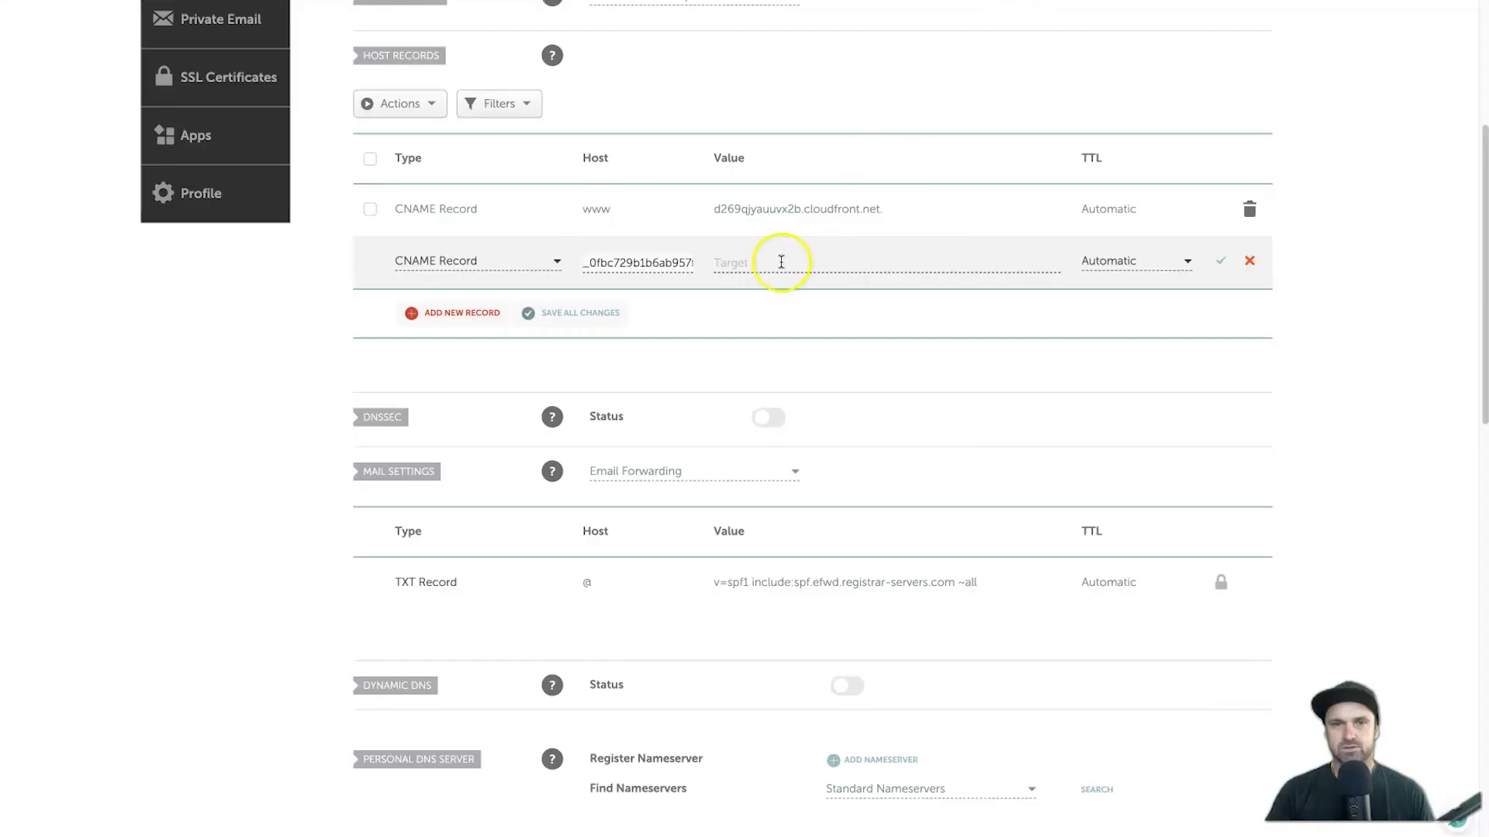
{"action": "right_click", "coordinate": [749, 264]}
{"action": "left_click", "coordinate": [785, 387]}
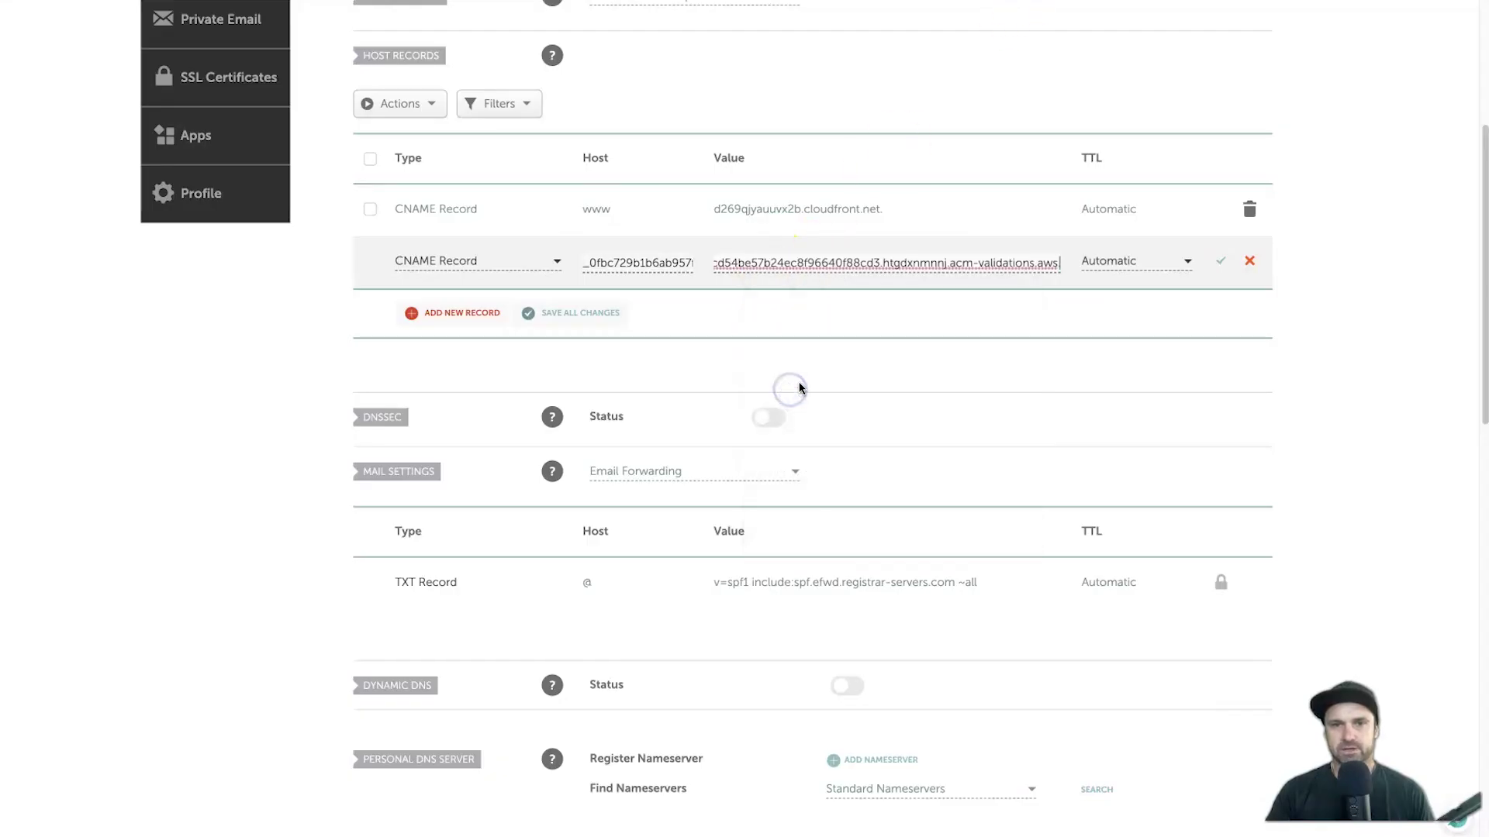
{"action": "left_click", "coordinate": [1218, 264]}
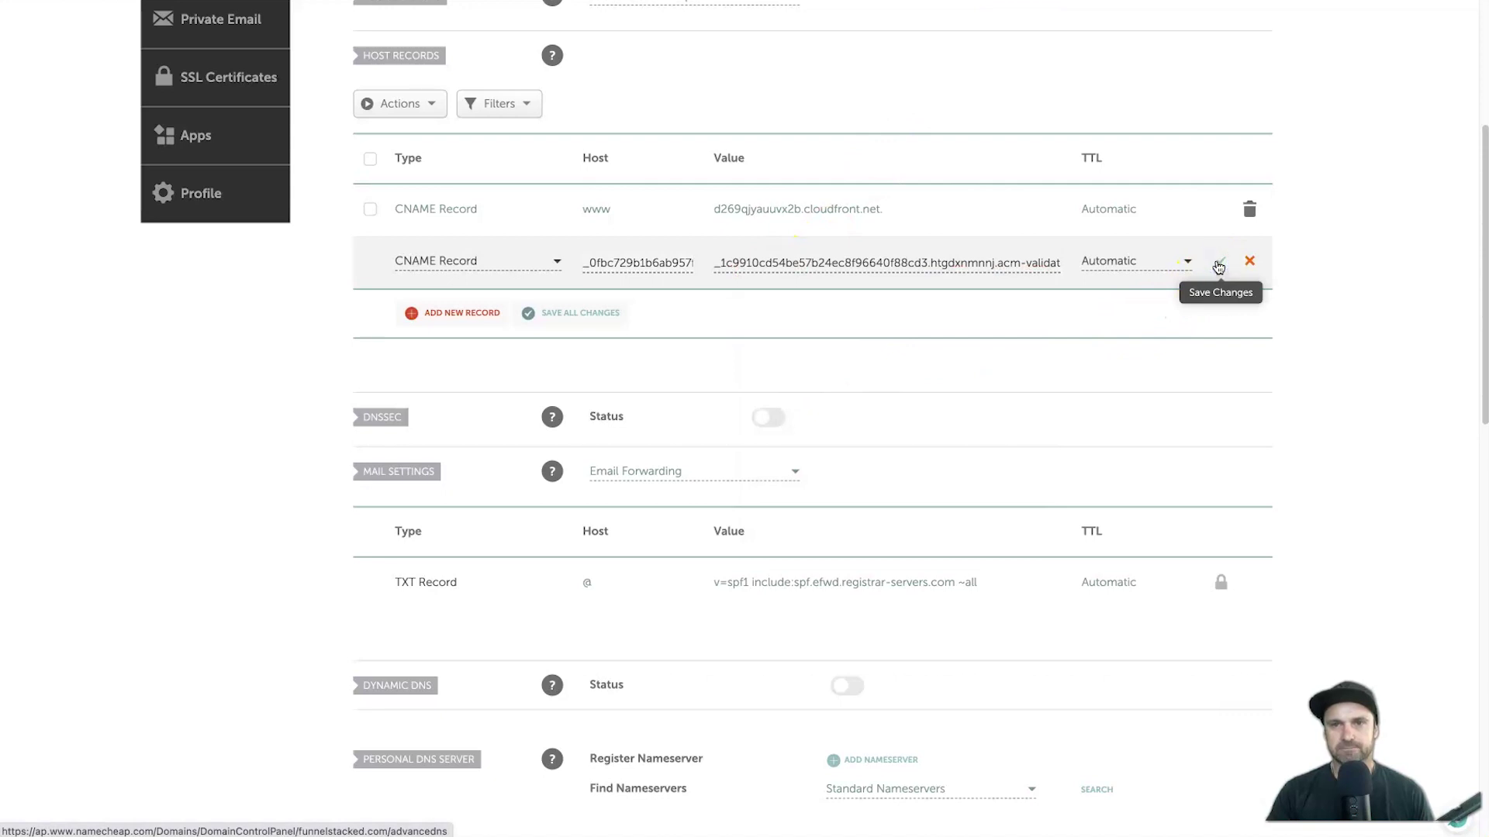
{"action": "left_click", "coordinate": [1219, 265]}
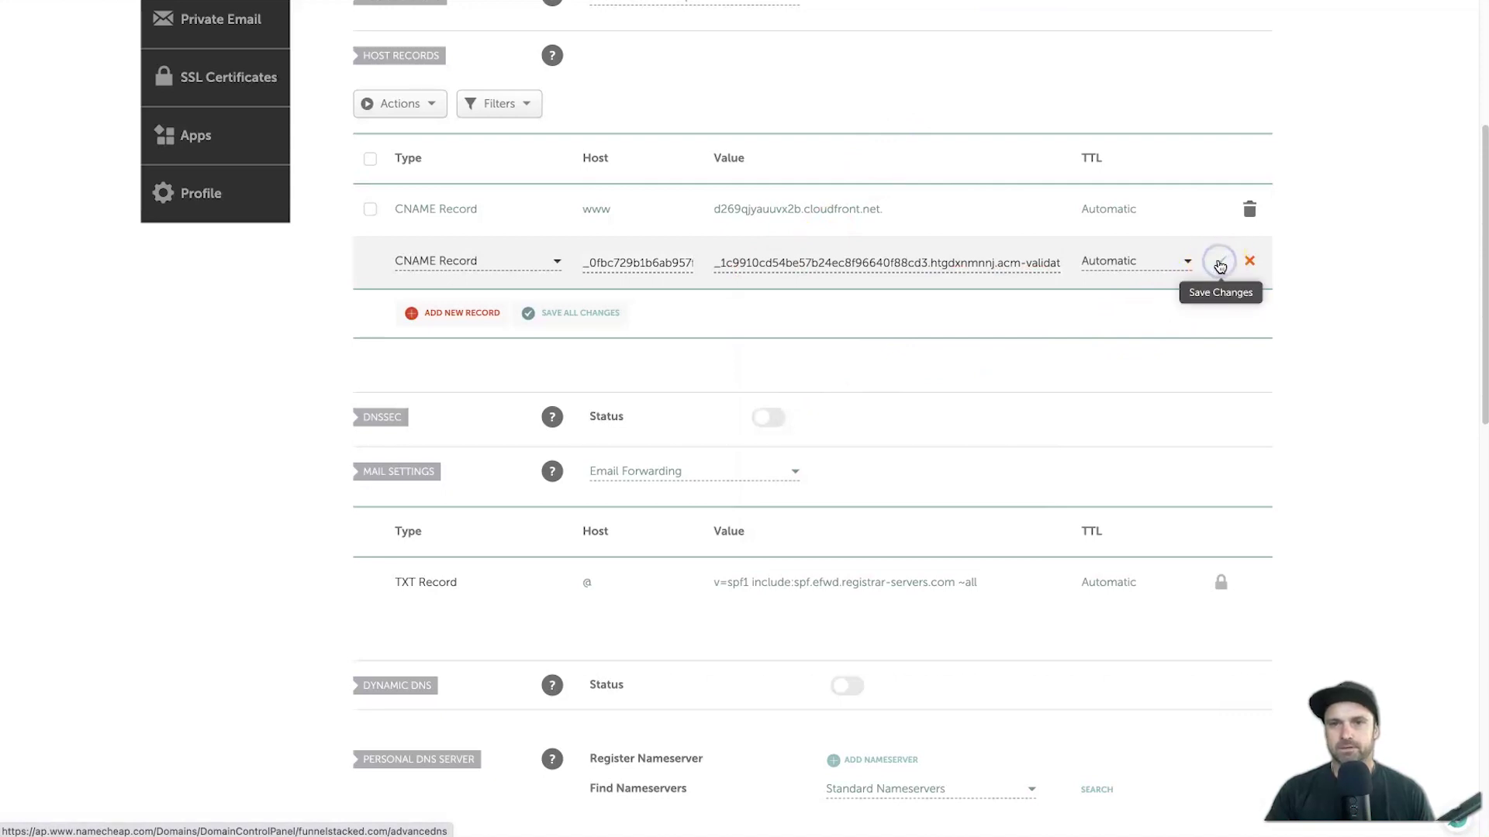
{"action": "scroll", "coordinate": [1218, 279], "scroll_direction": "up", "scroll_amount": 3}
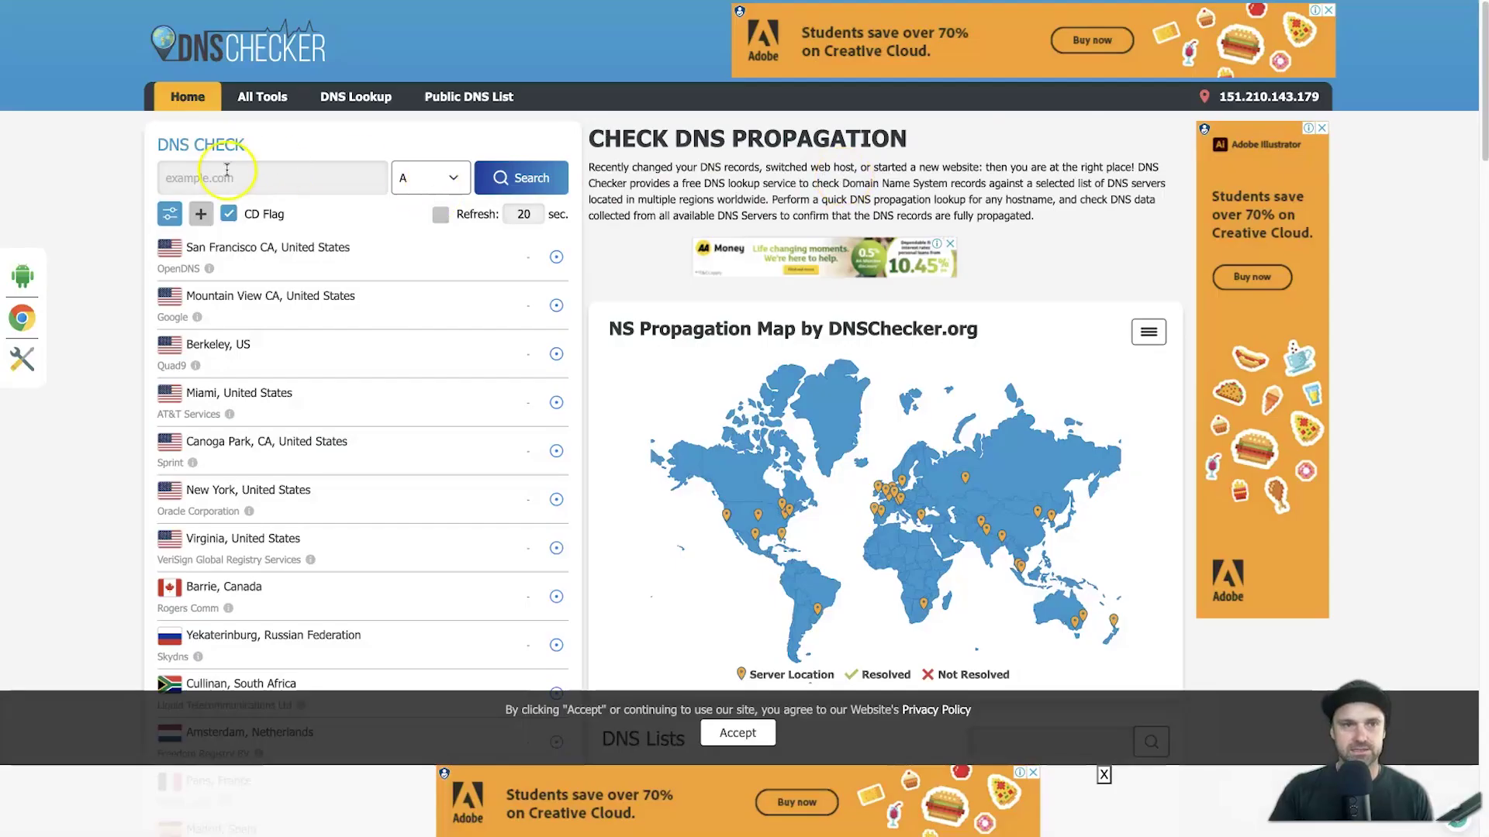
{"action": "left_click", "coordinate": [223, 174]}
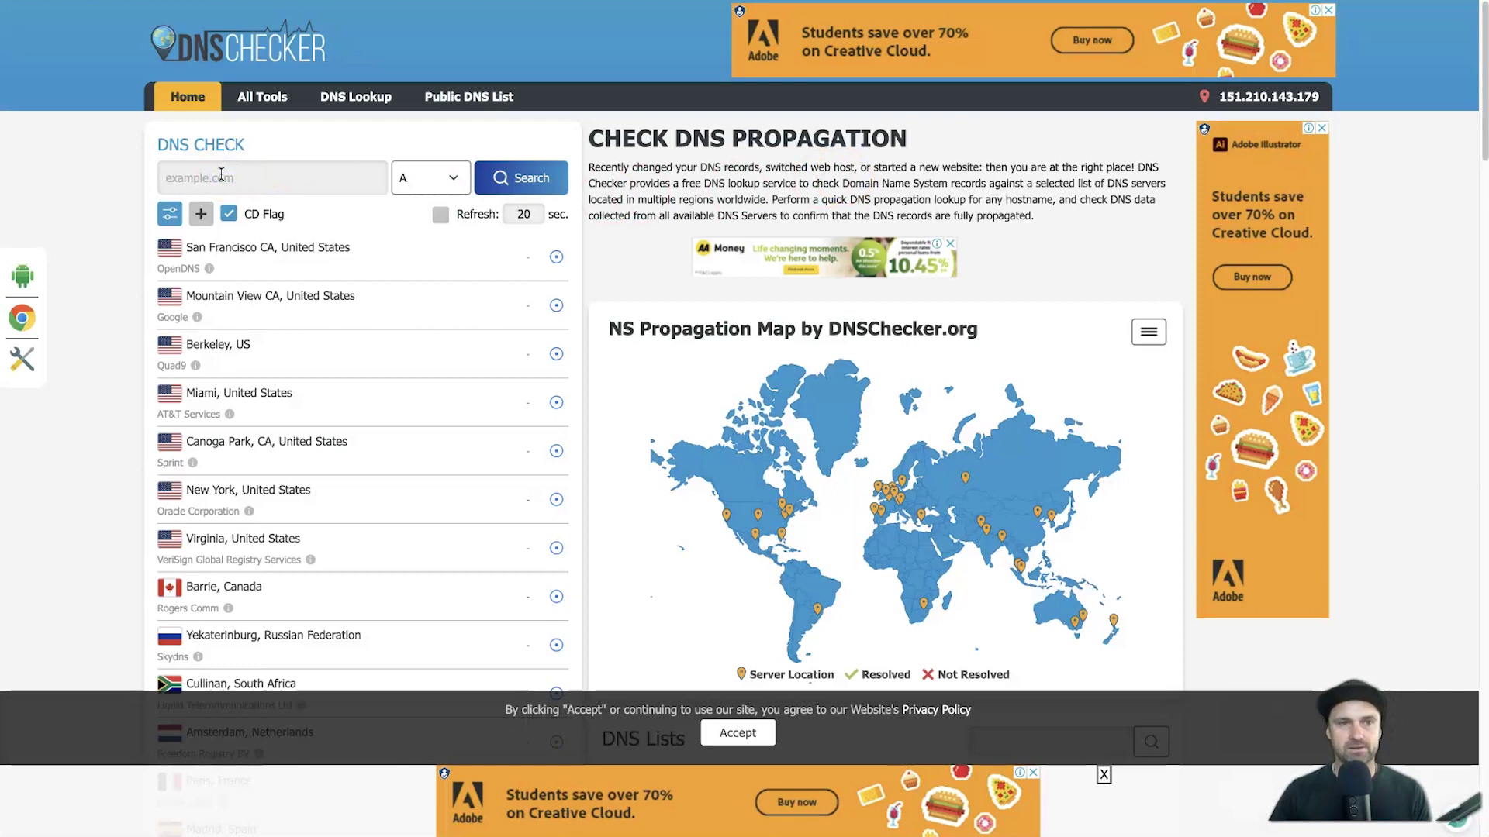
{"action": "type", "text": "www.fun"}
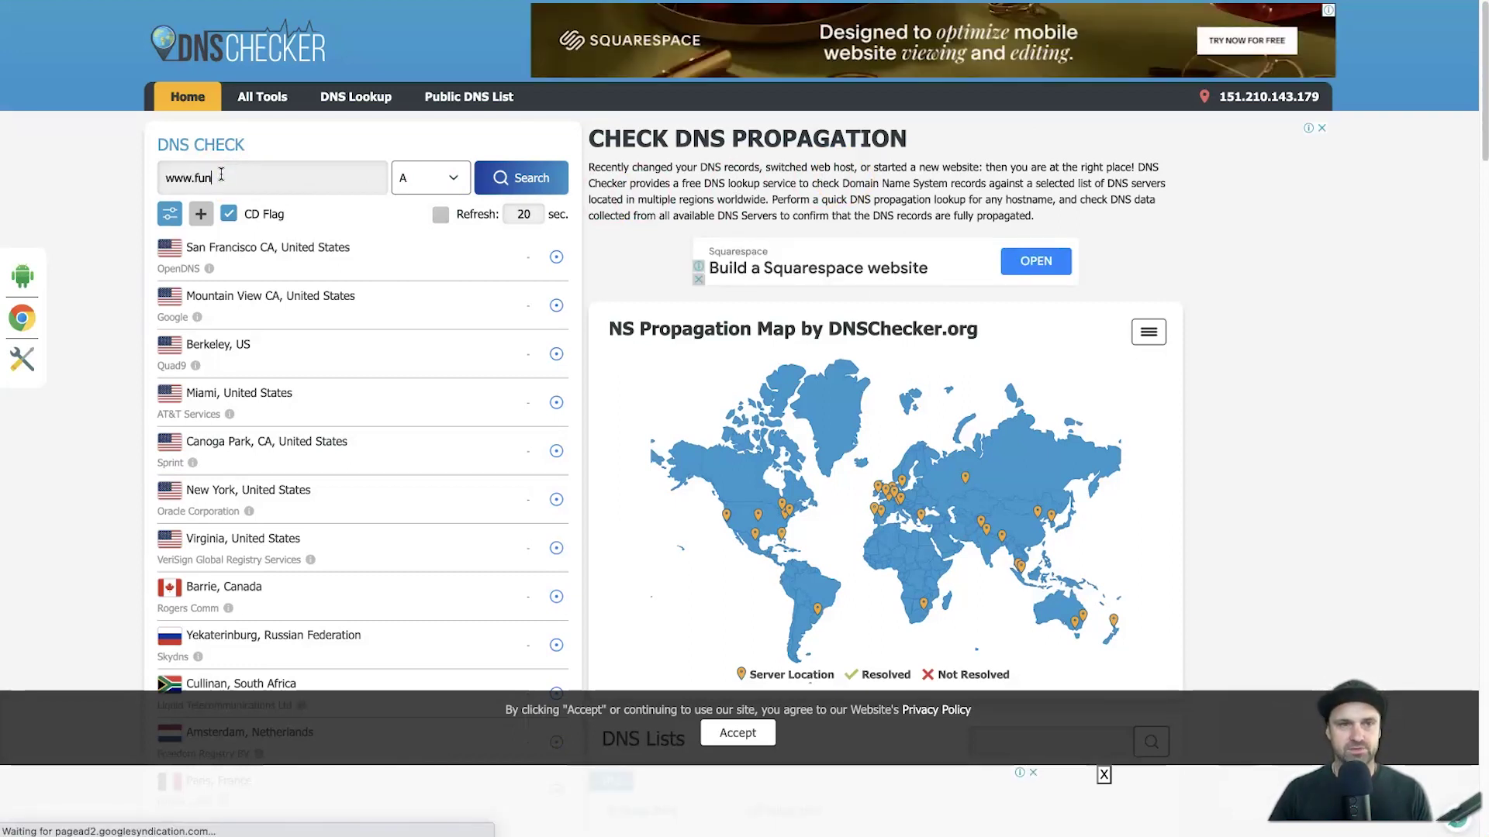
{"action": "type", "text": "nelstacked.com"}
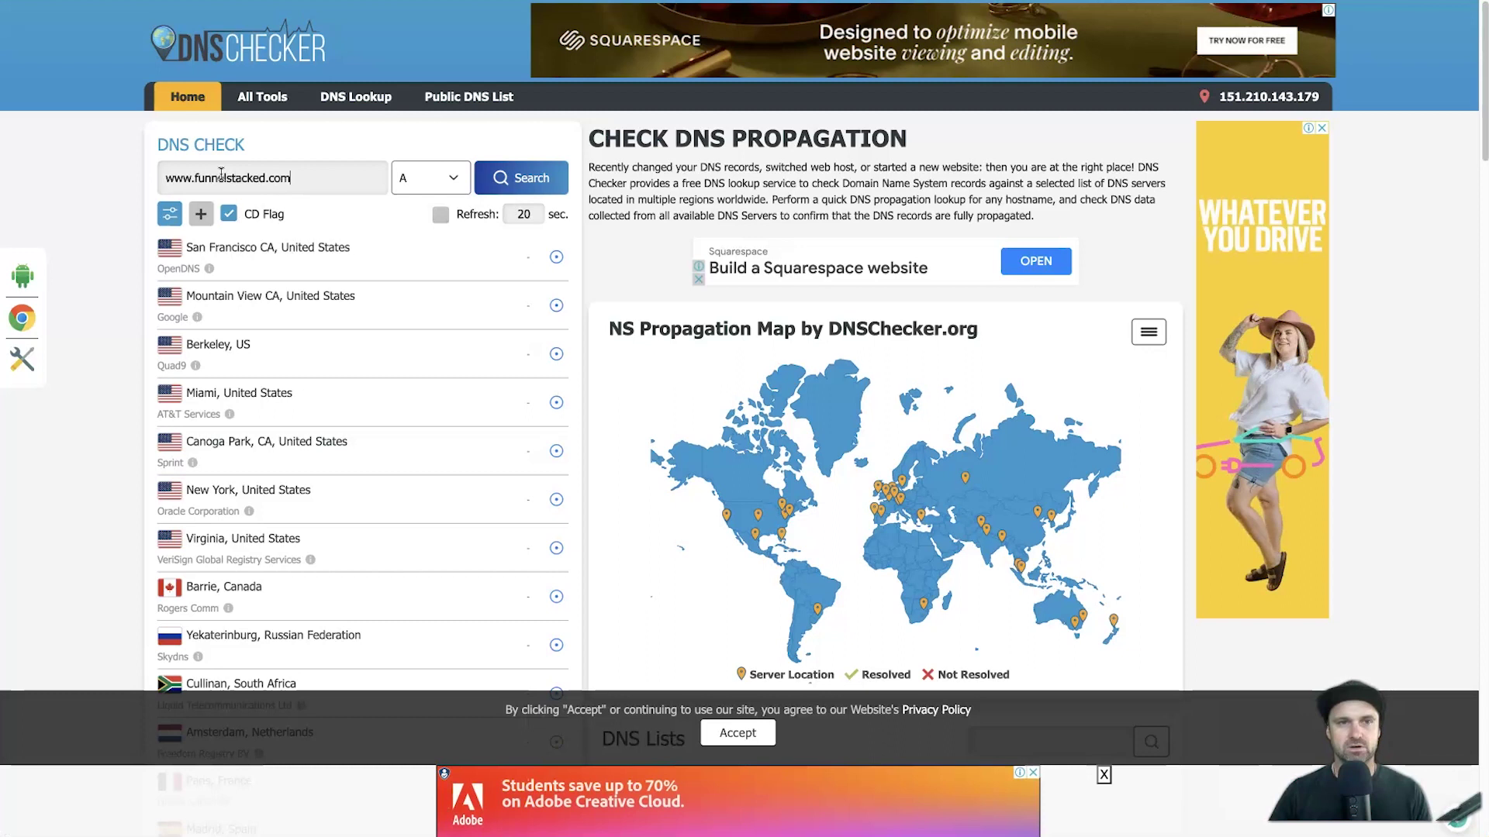
{"action": "left_click", "coordinate": [426, 178]}
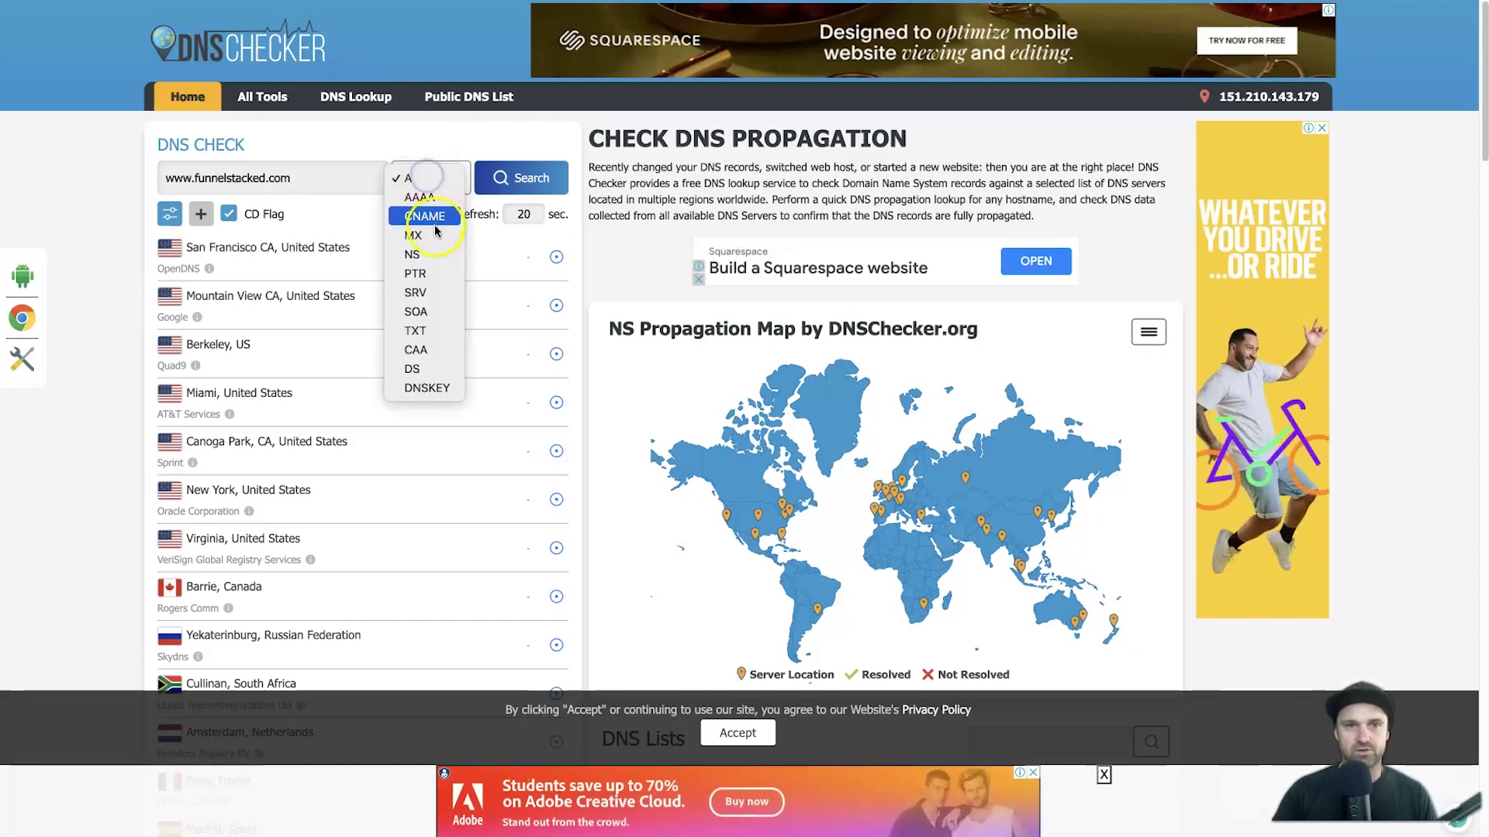
{"action": "left_click", "coordinate": [425, 217]}
{"action": "left_click", "coordinate": [511, 180]}
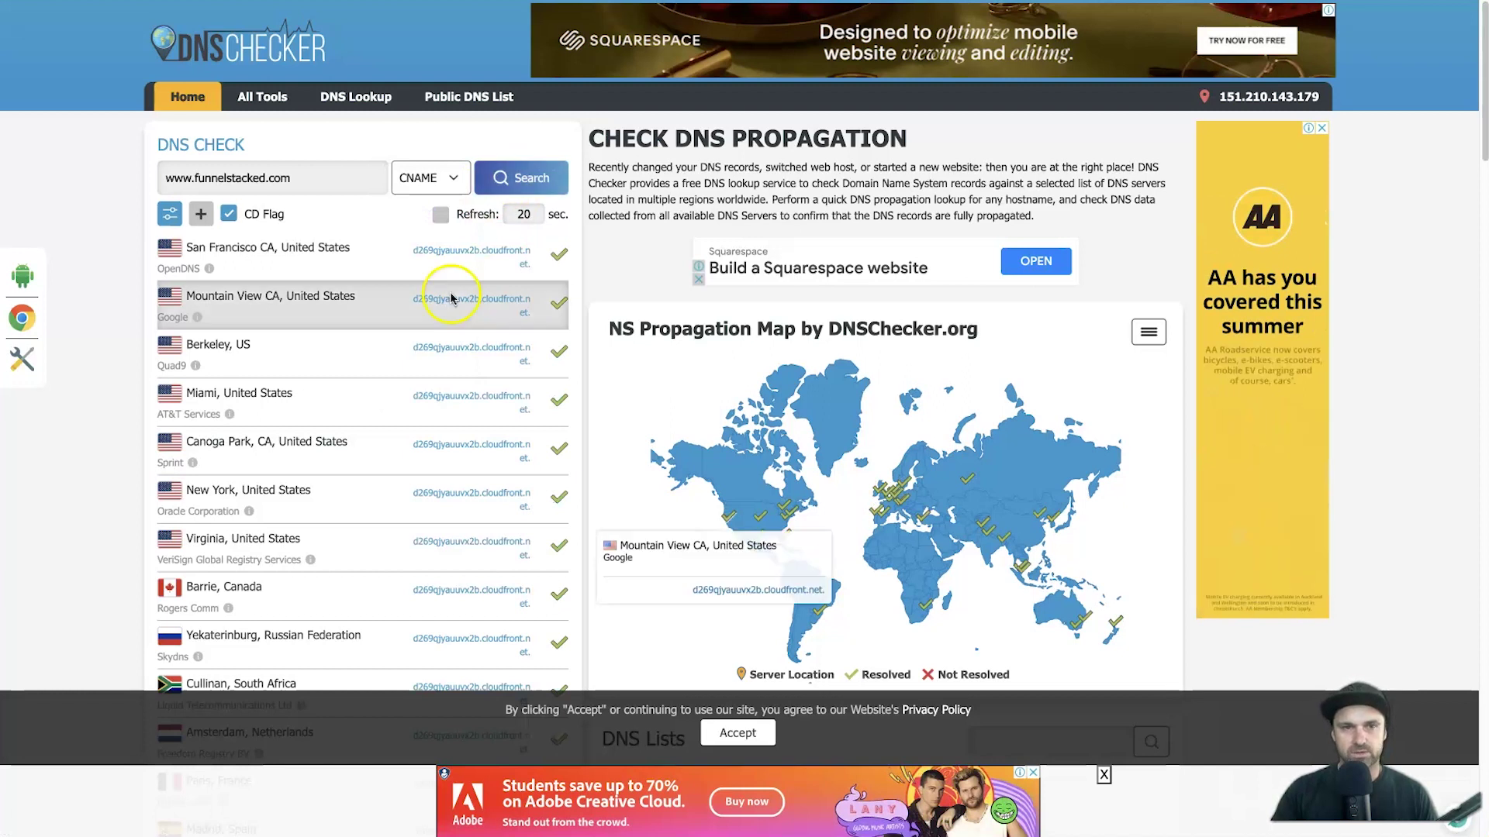
{"action": "scroll", "coordinate": [493, 320], "scroll_direction": "down", "scroll_amount": 2}
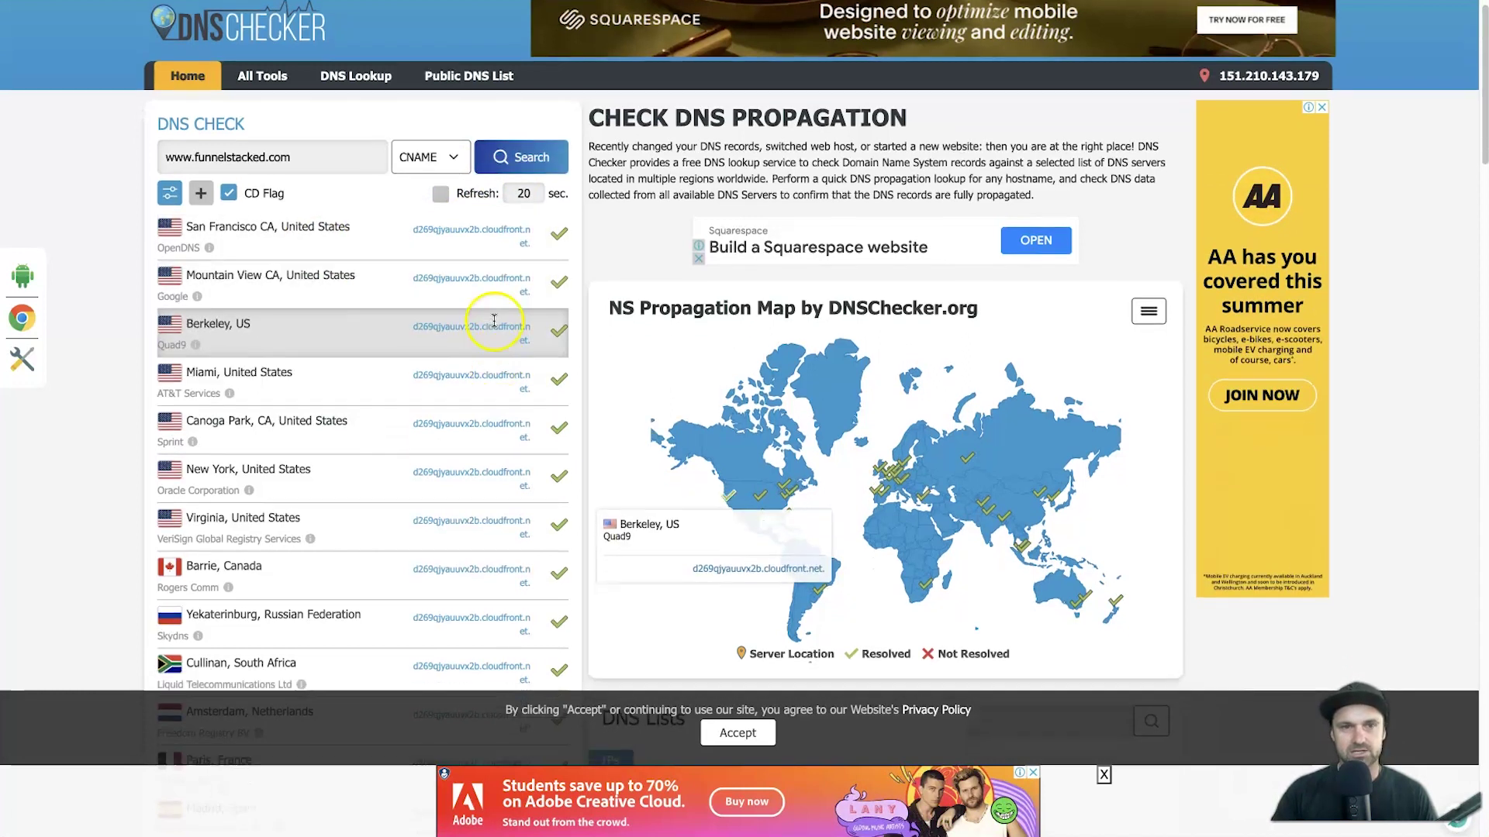
{"action": "scroll", "coordinate": [494, 320], "scroll_direction": "down", "scroll_amount": 10}
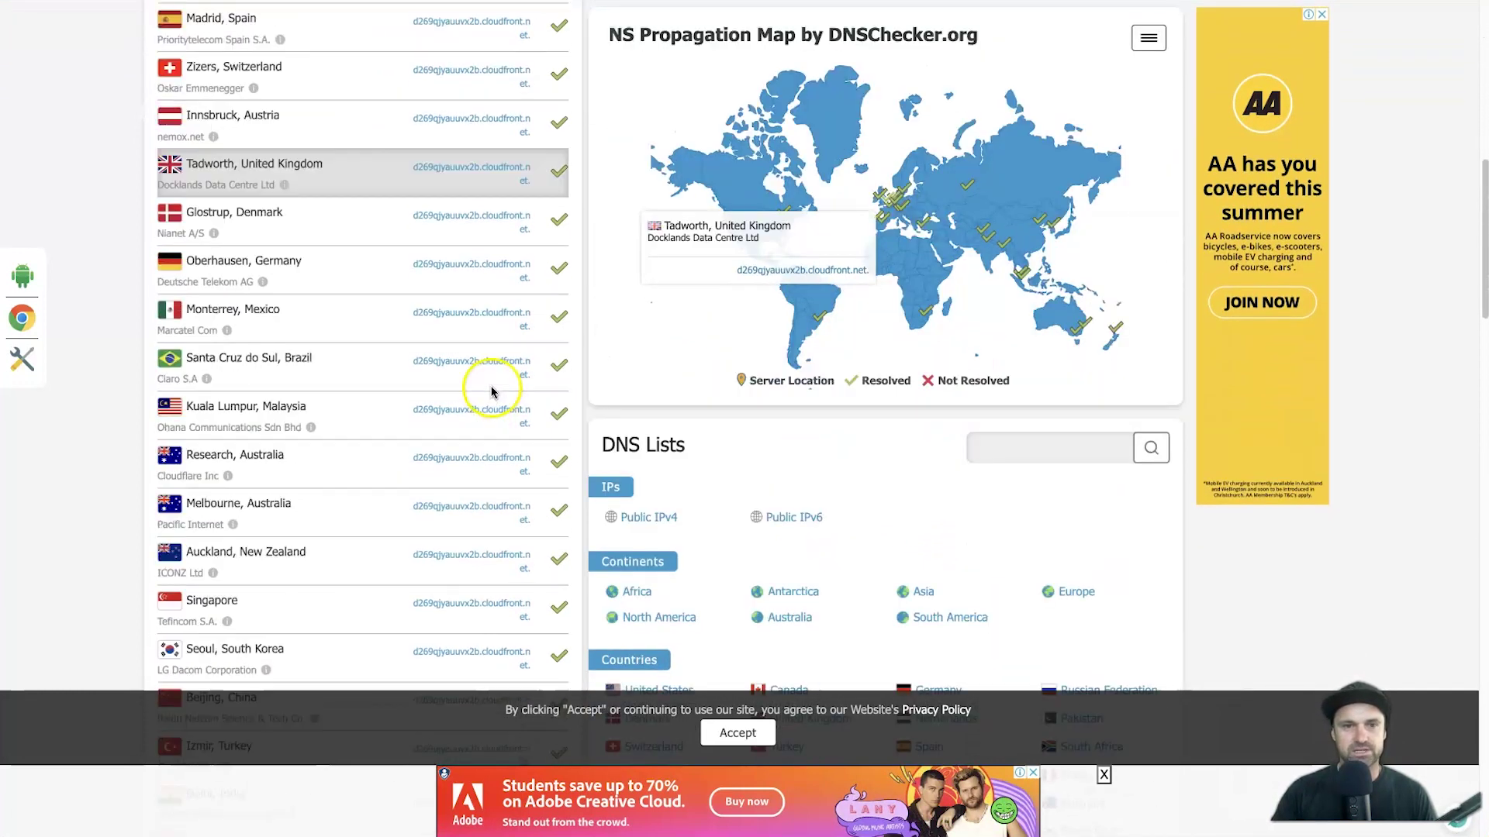
{"action": "scroll", "coordinate": [491, 392], "scroll_direction": "down", "scroll_amount": 8}
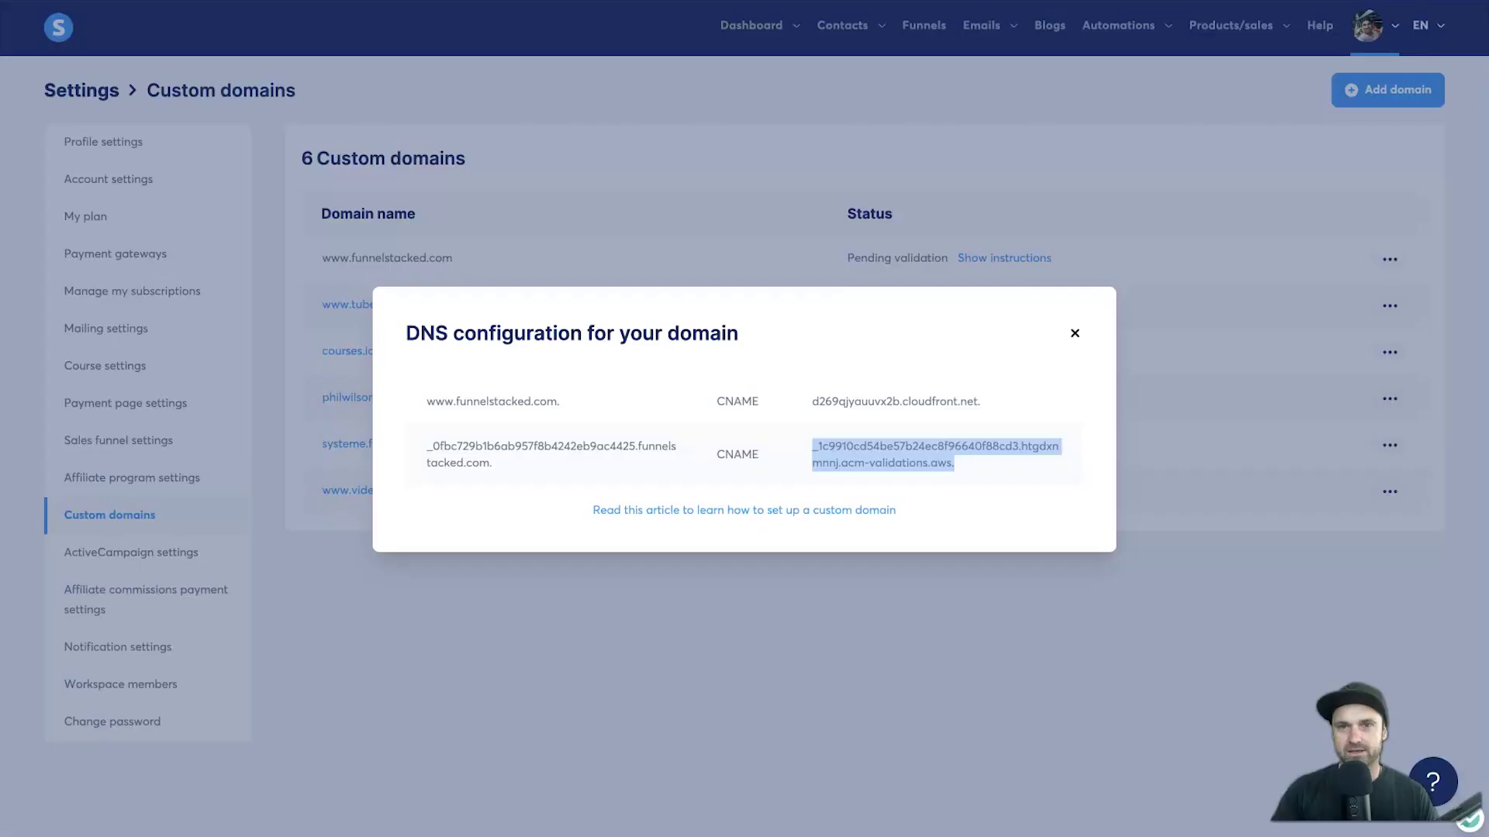
Close the DNS configuration dialog and reload the Custom domains page to refresh the domain statuses
{"action": "left_click", "coordinate": [1075, 336]}
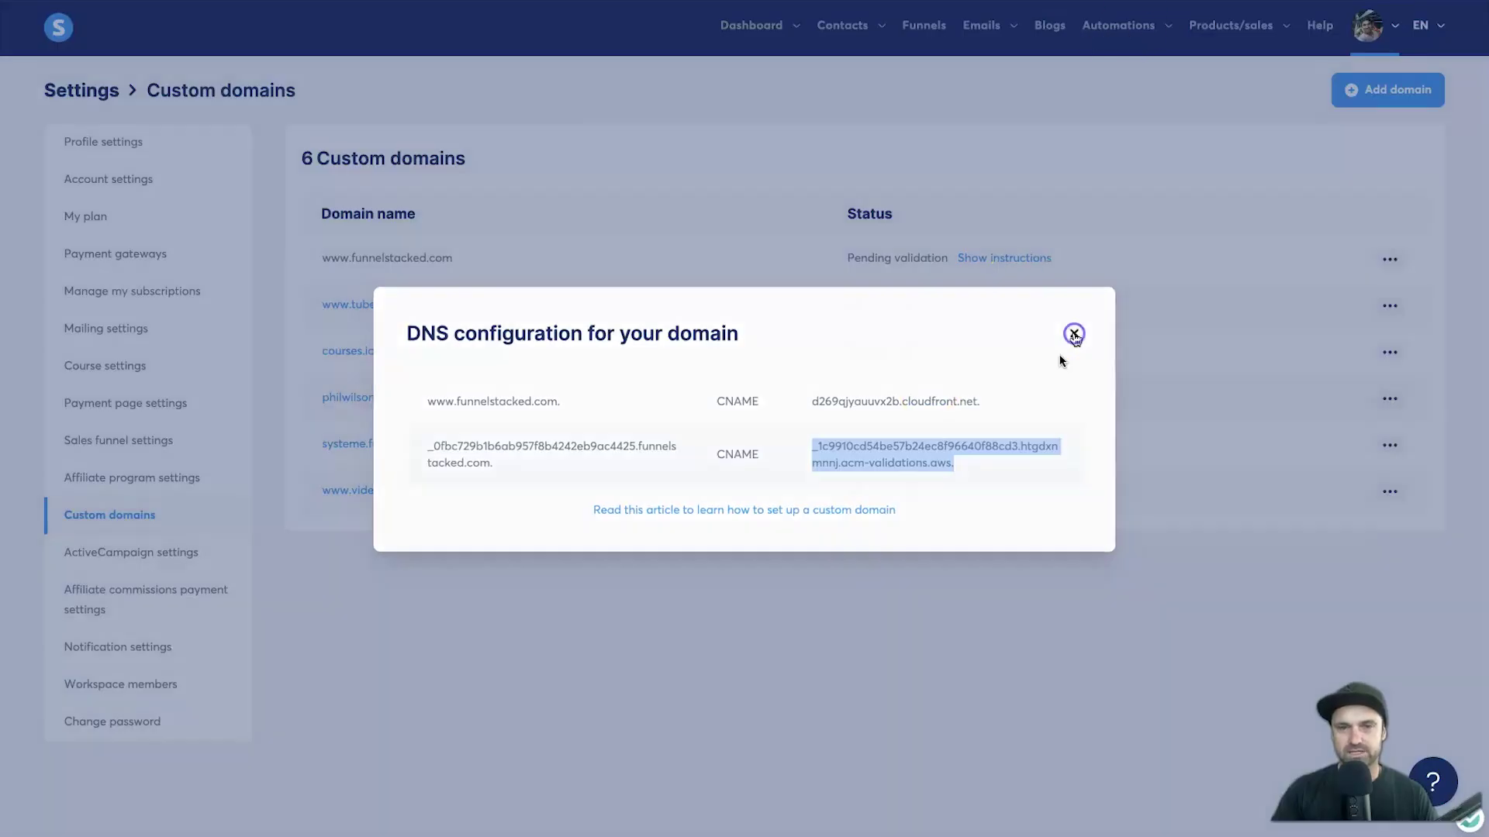
{"action": "right_click", "coordinate": [522, 546]}
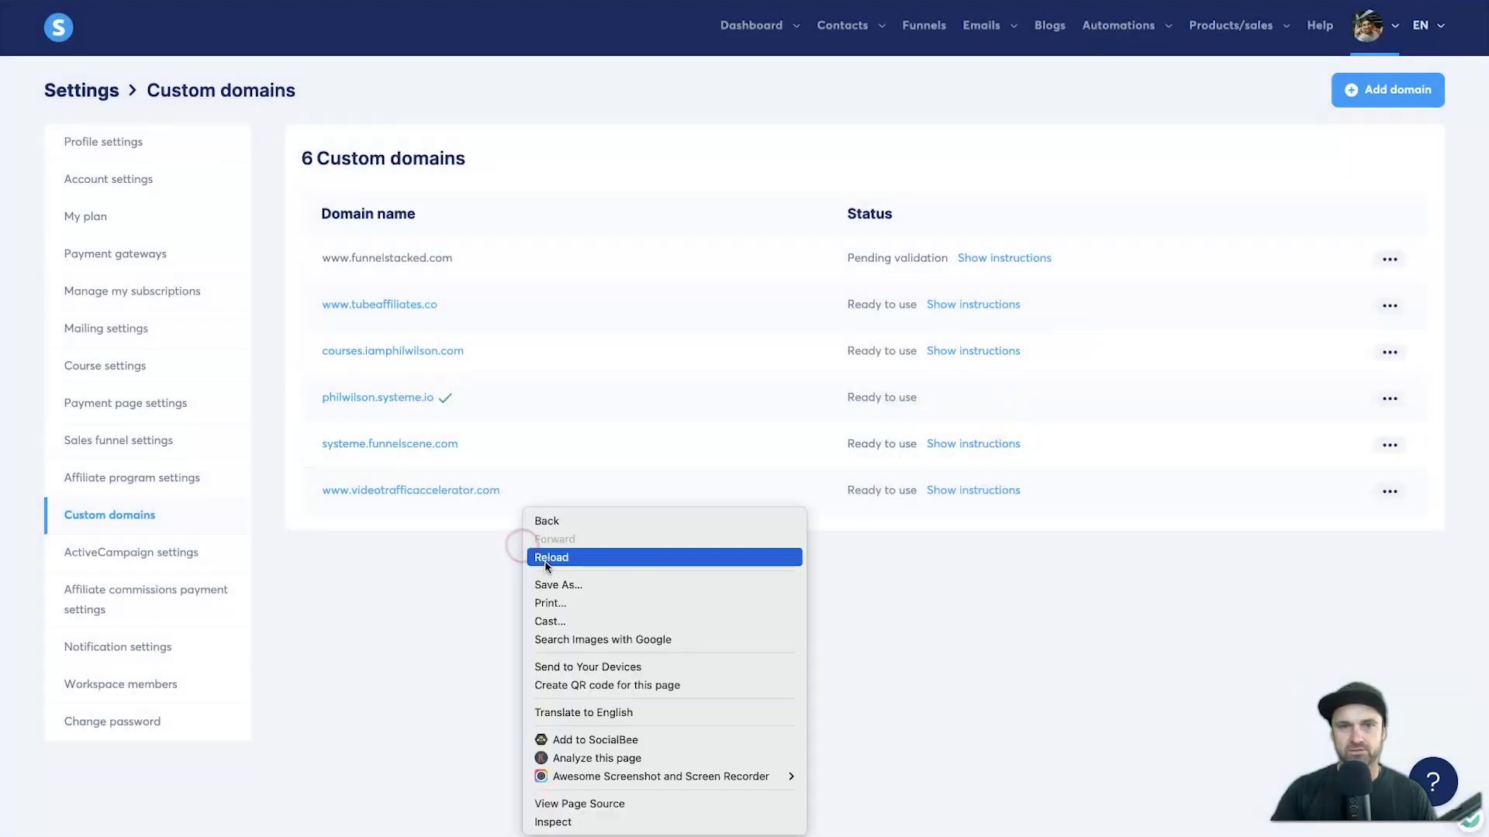
{"action": "left_click", "coordinate": [546, 558]}
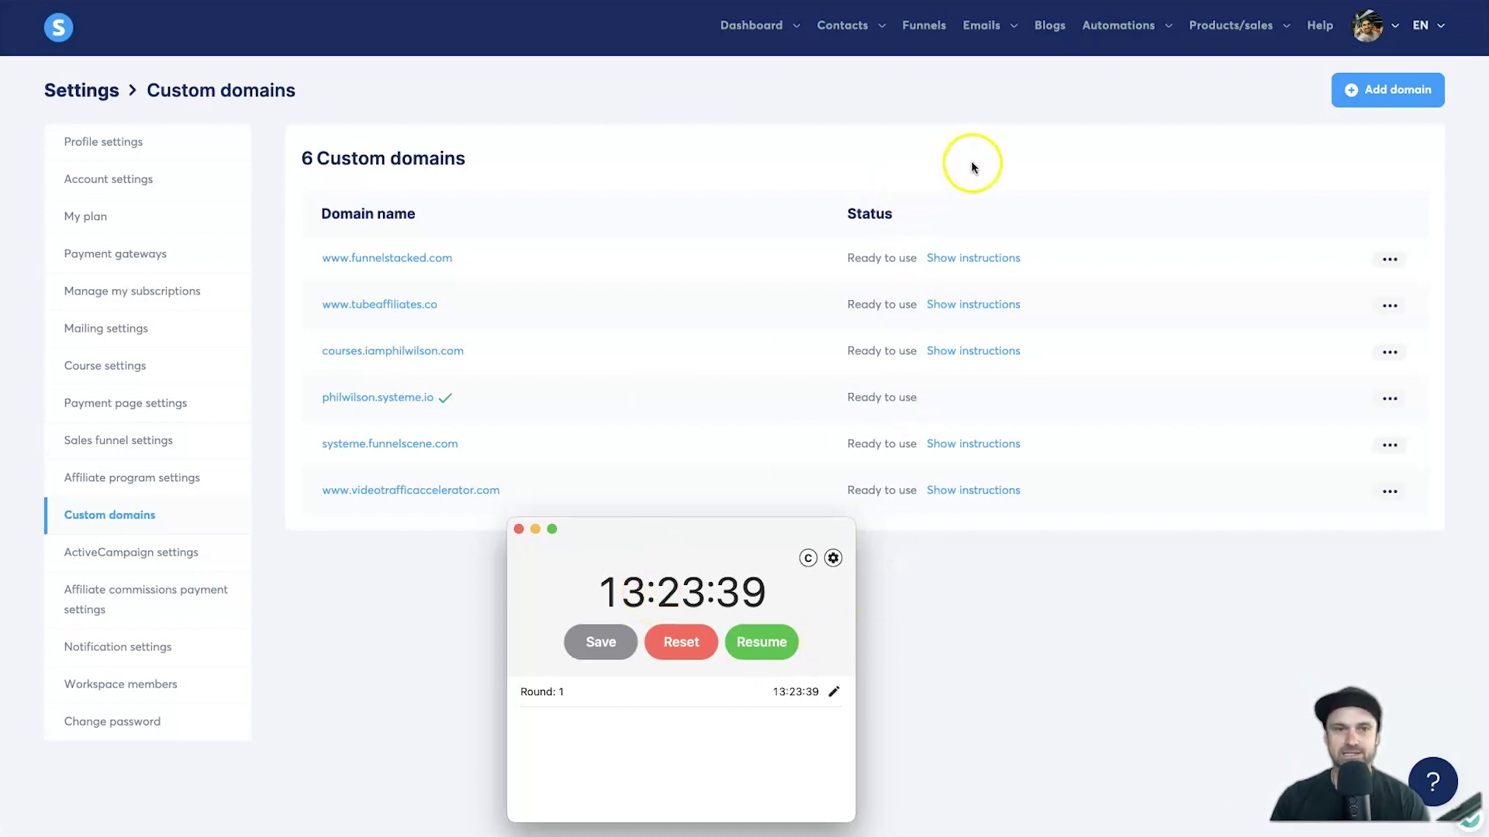
{"action": "left_click", "coordinate": [1072, 178]}
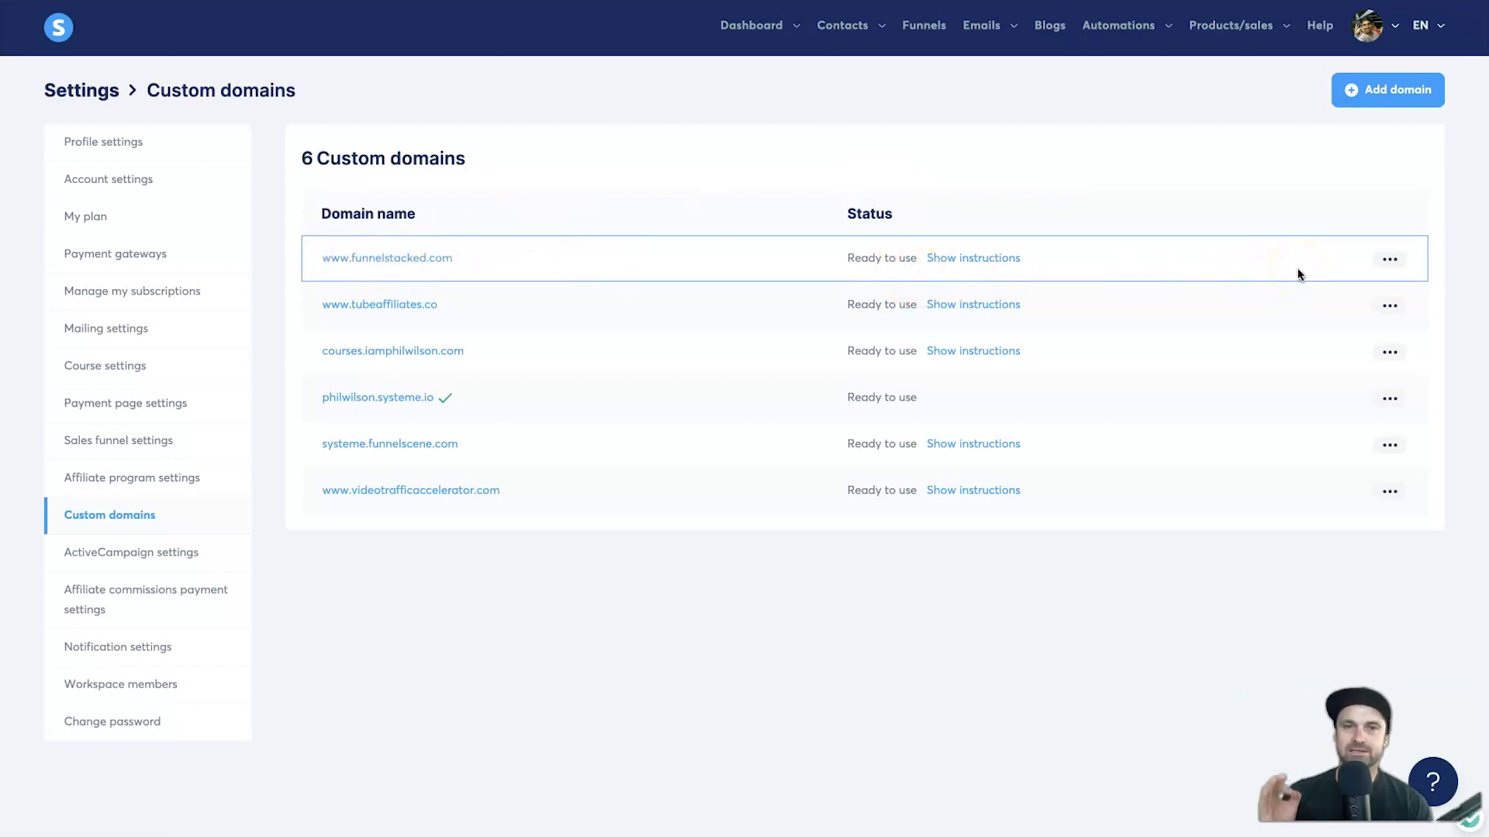
{"action": "left_click", "coordinate": [1400, 262]}
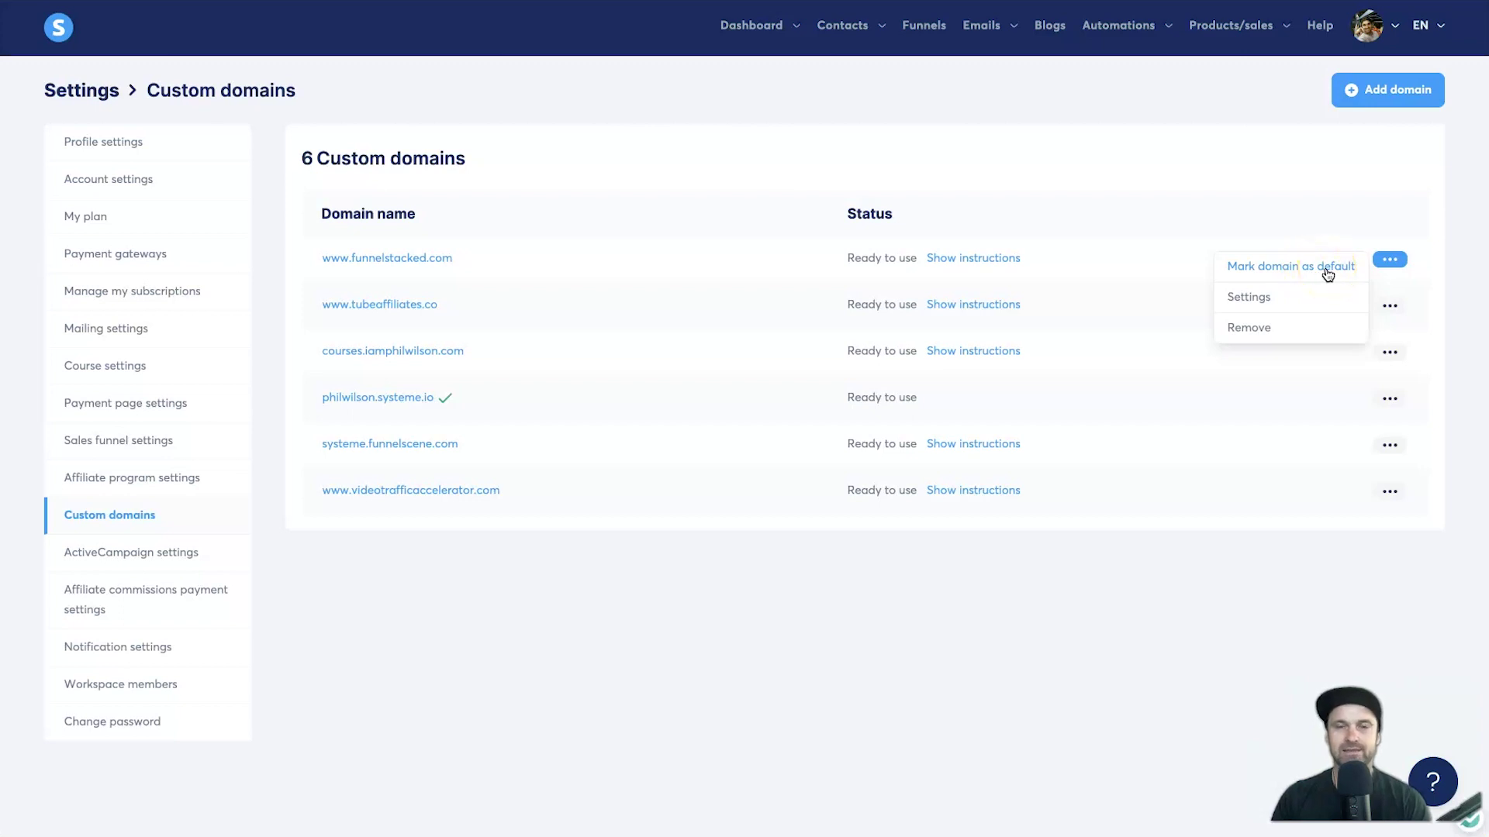
{"action": "left_click", "coordinate": [1050, 186]}
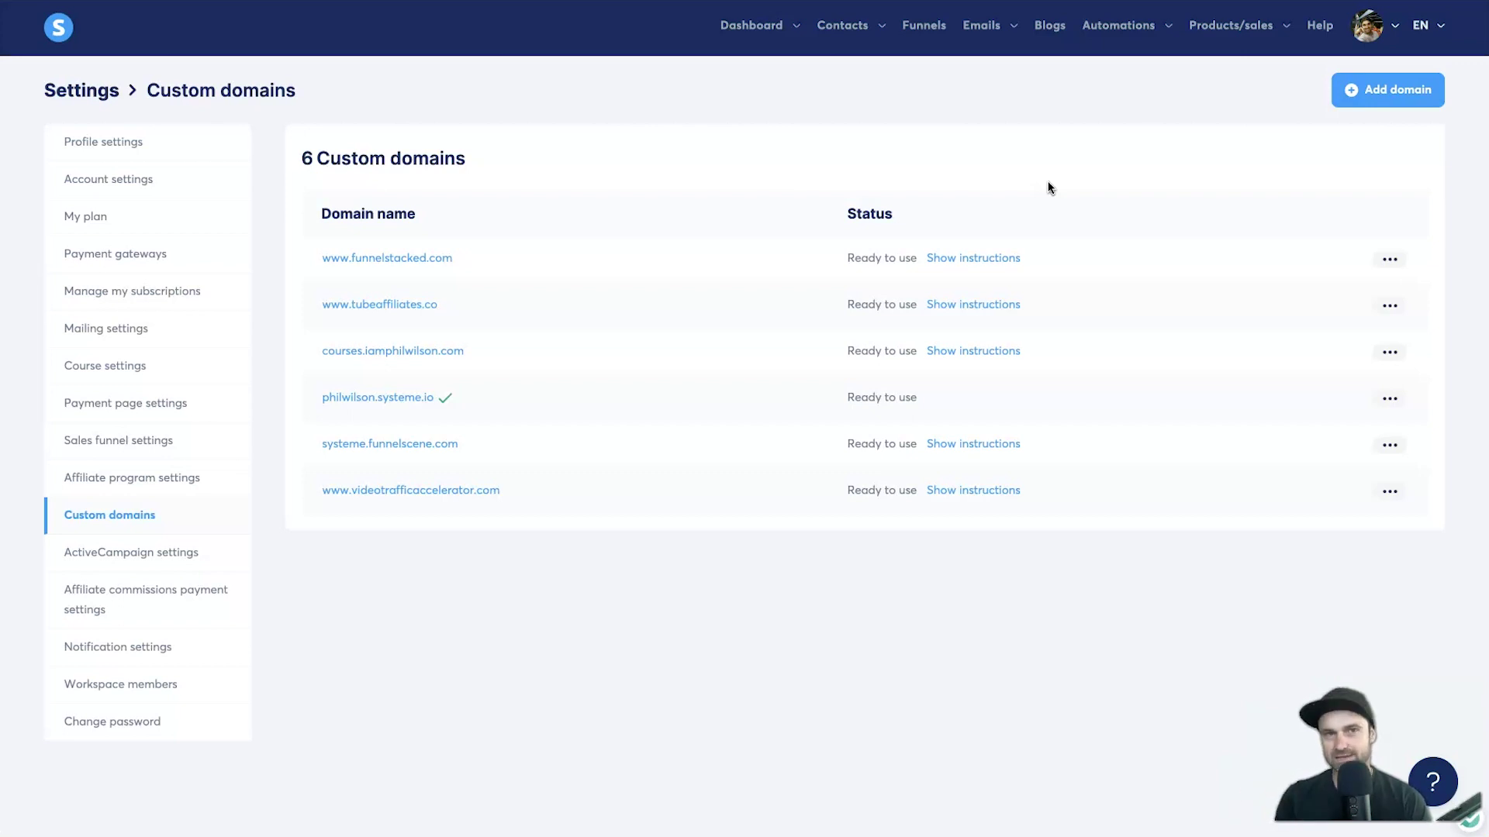
{"action": "left_click", "coordinate": [1390, 259]}
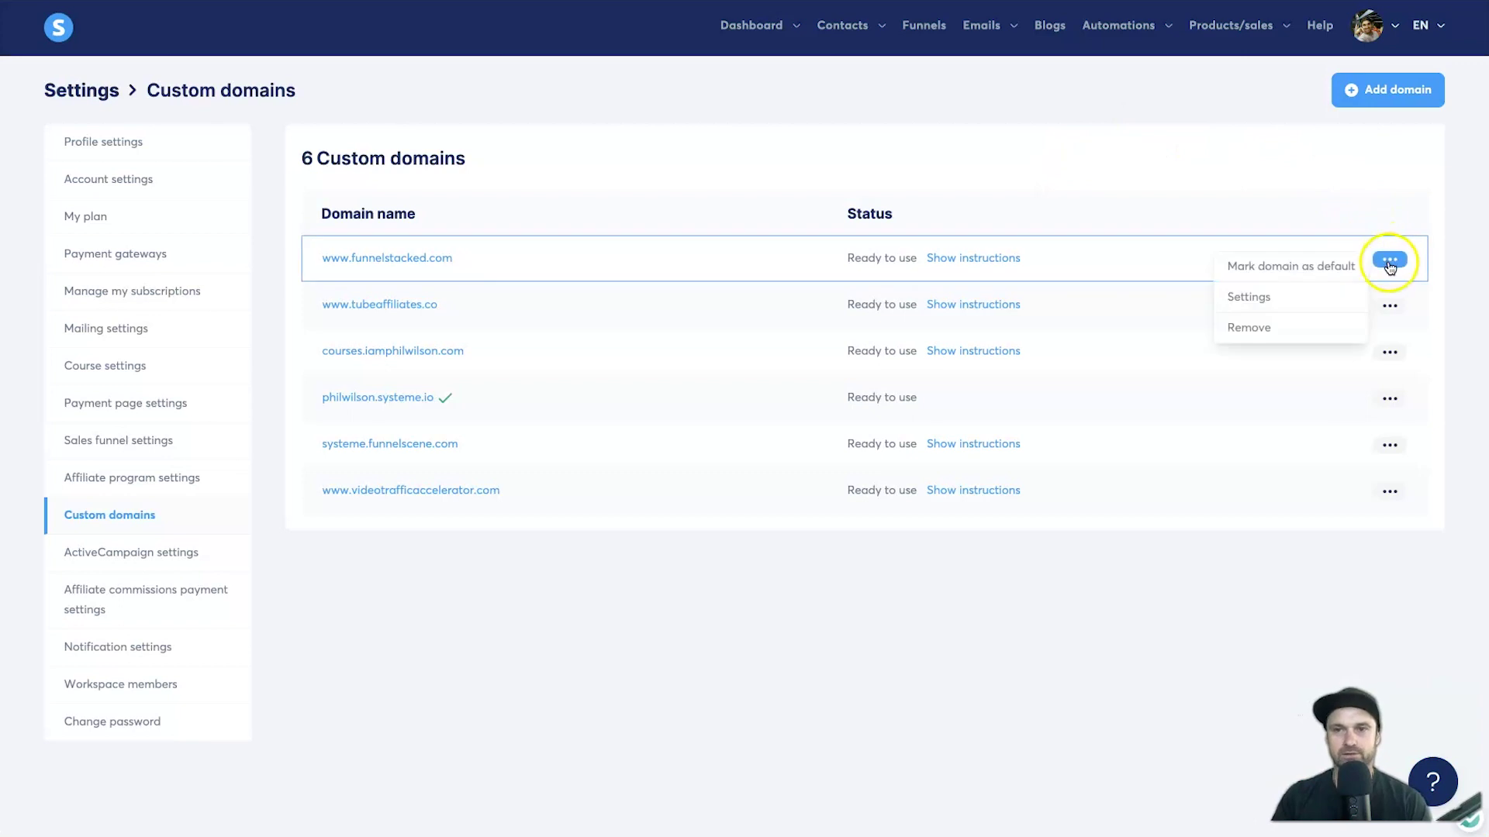
{"action": "left_click", "coordinate": [1293, 309]}
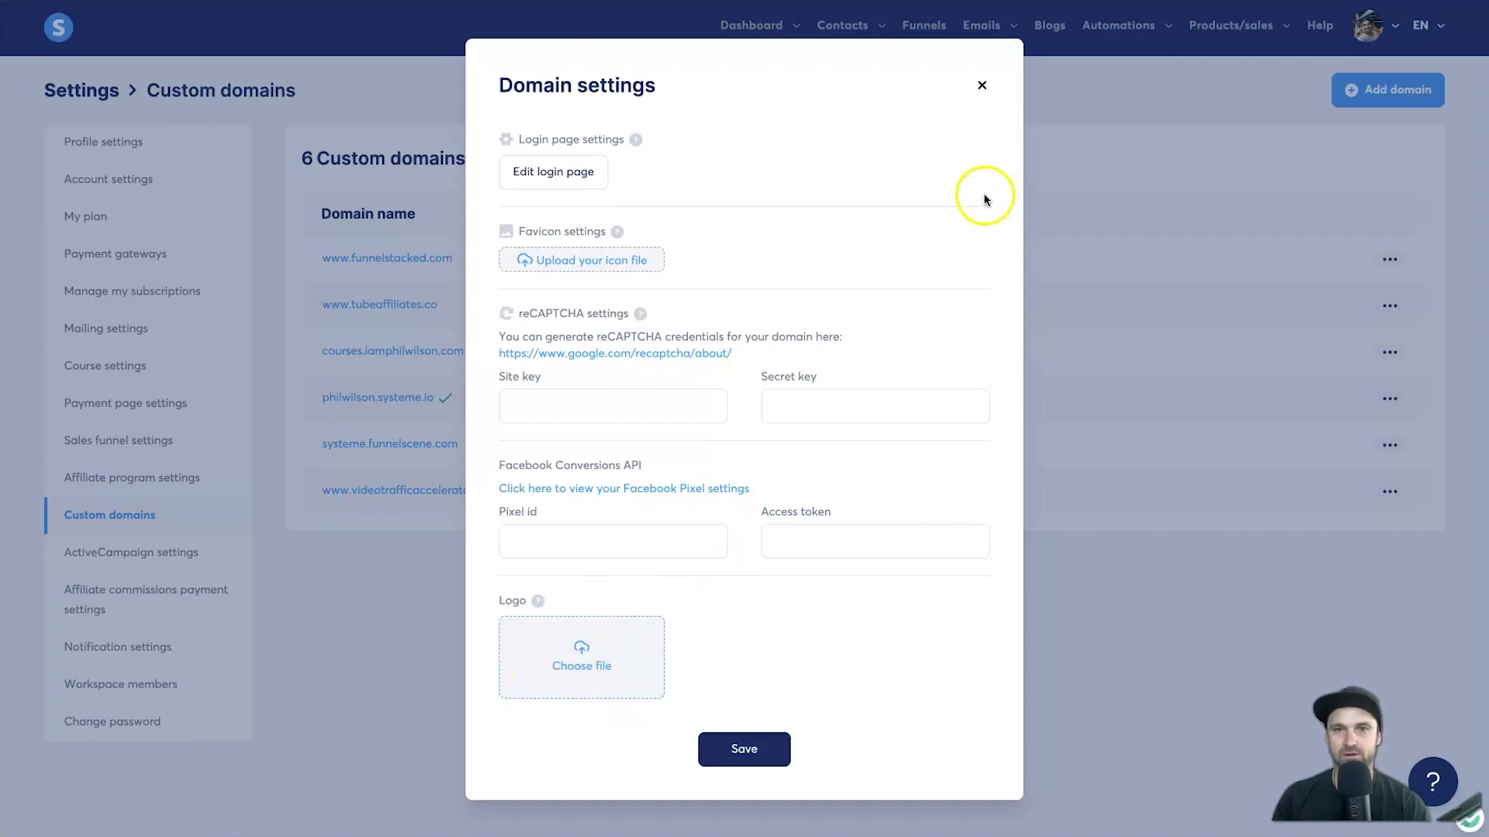
{"action": "left_click", "coordinate": [983, 86]}
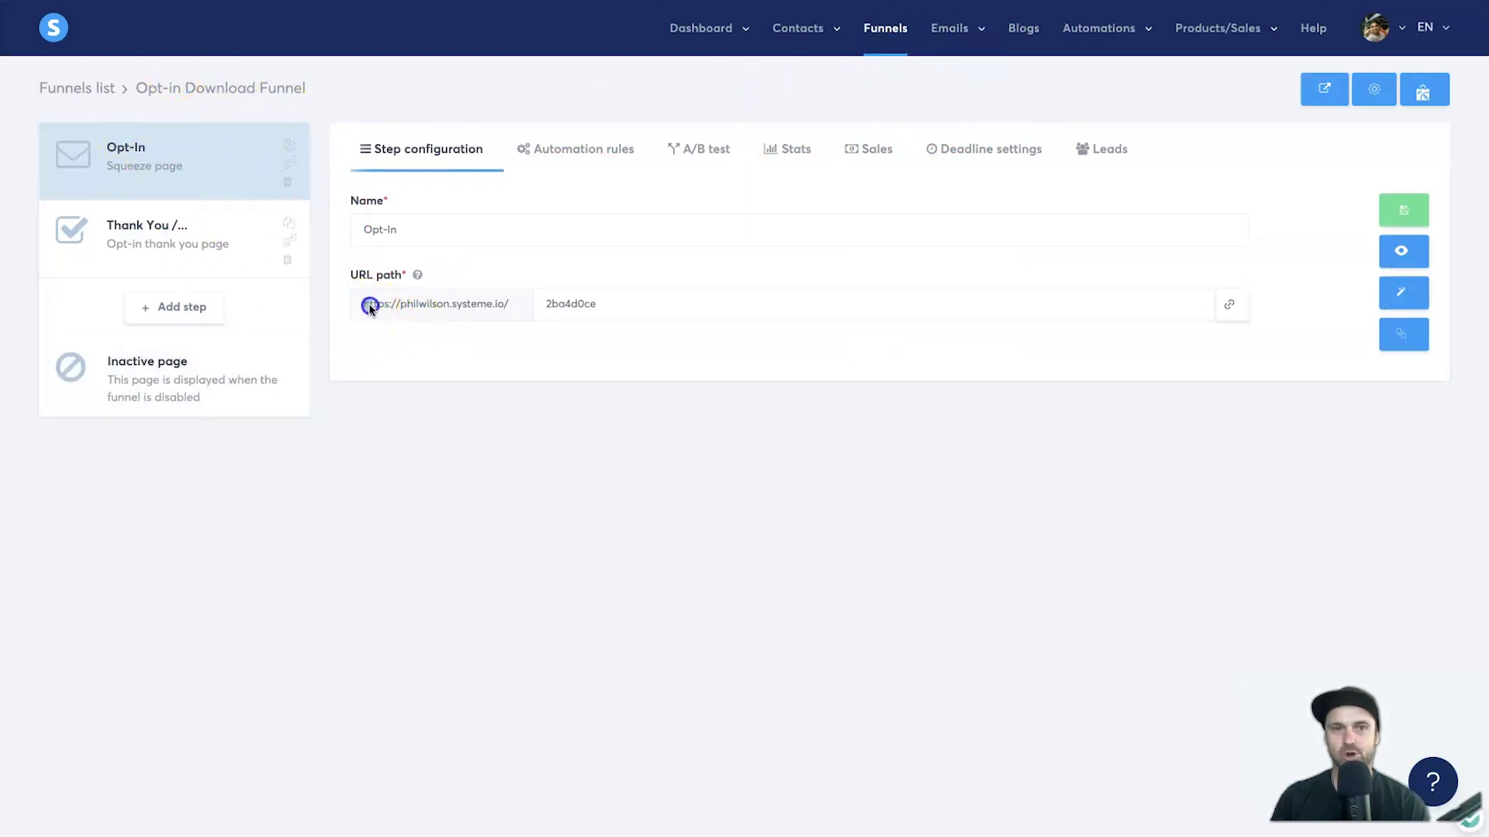
Highlight the default systeme.io subdomain in the Opt-In step's URL
{"action": "left_click_drag", "start_coordinate": [370, 307], "coordinate": [516, 304]}
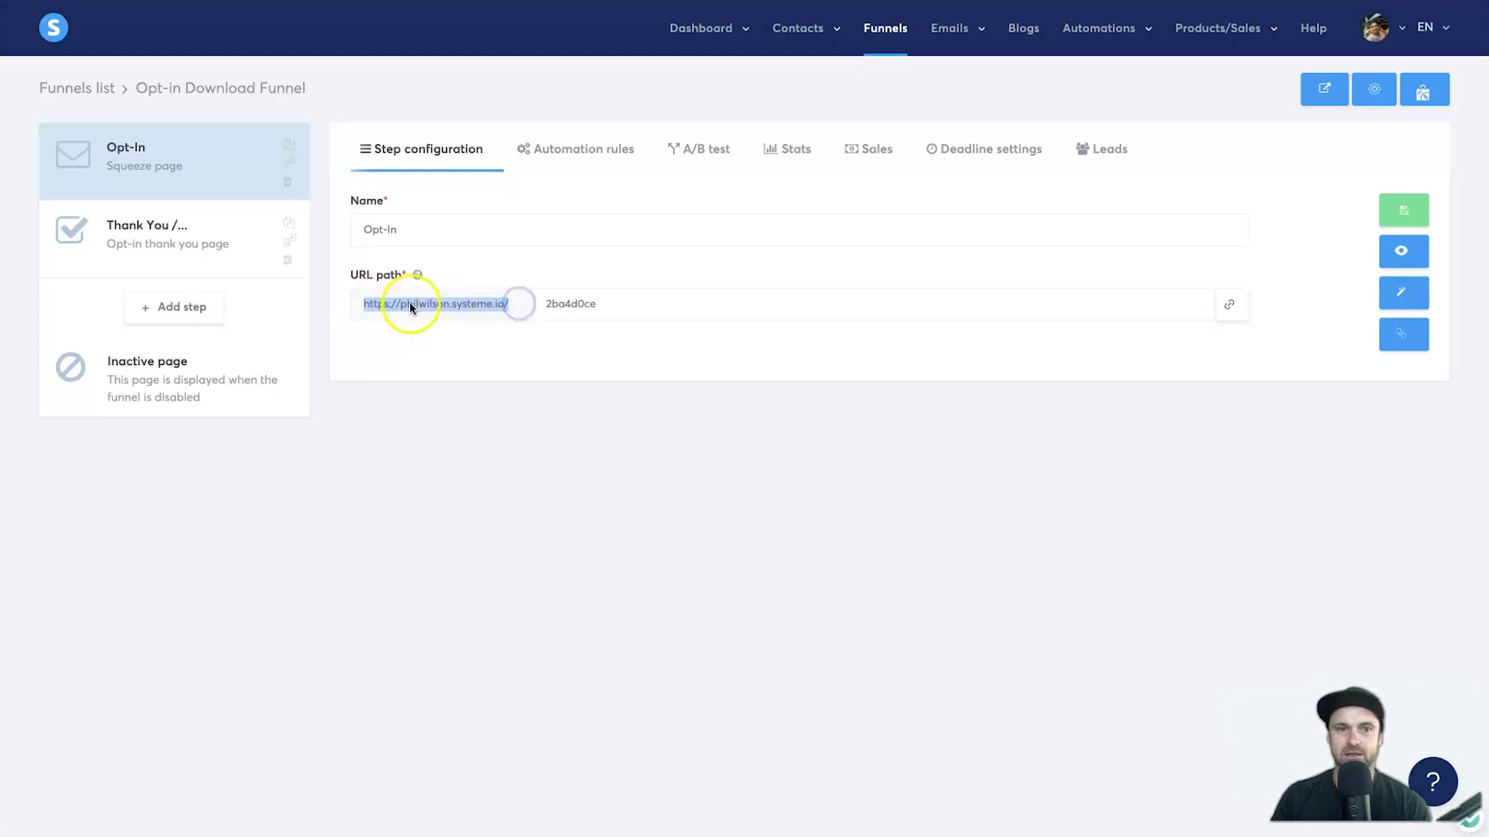
{"action": "left_click_drag", "start_coordinate": [413, 304], "coordinate": [510, 307]}
{"action": "left_click", "coordinate": [511, 307]}
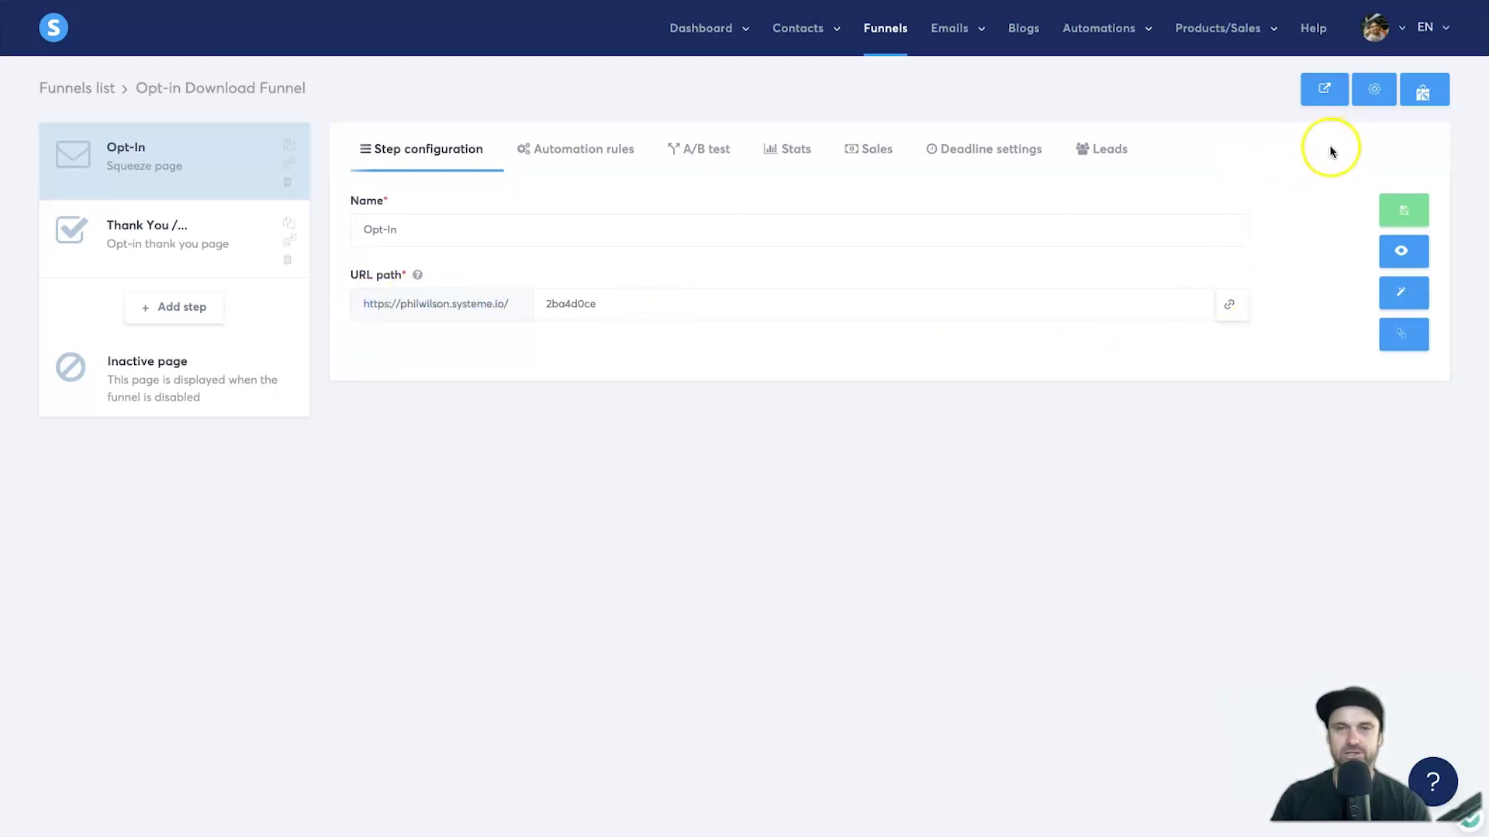
{"action": "left_click", "coordinate": [1373, 91]}
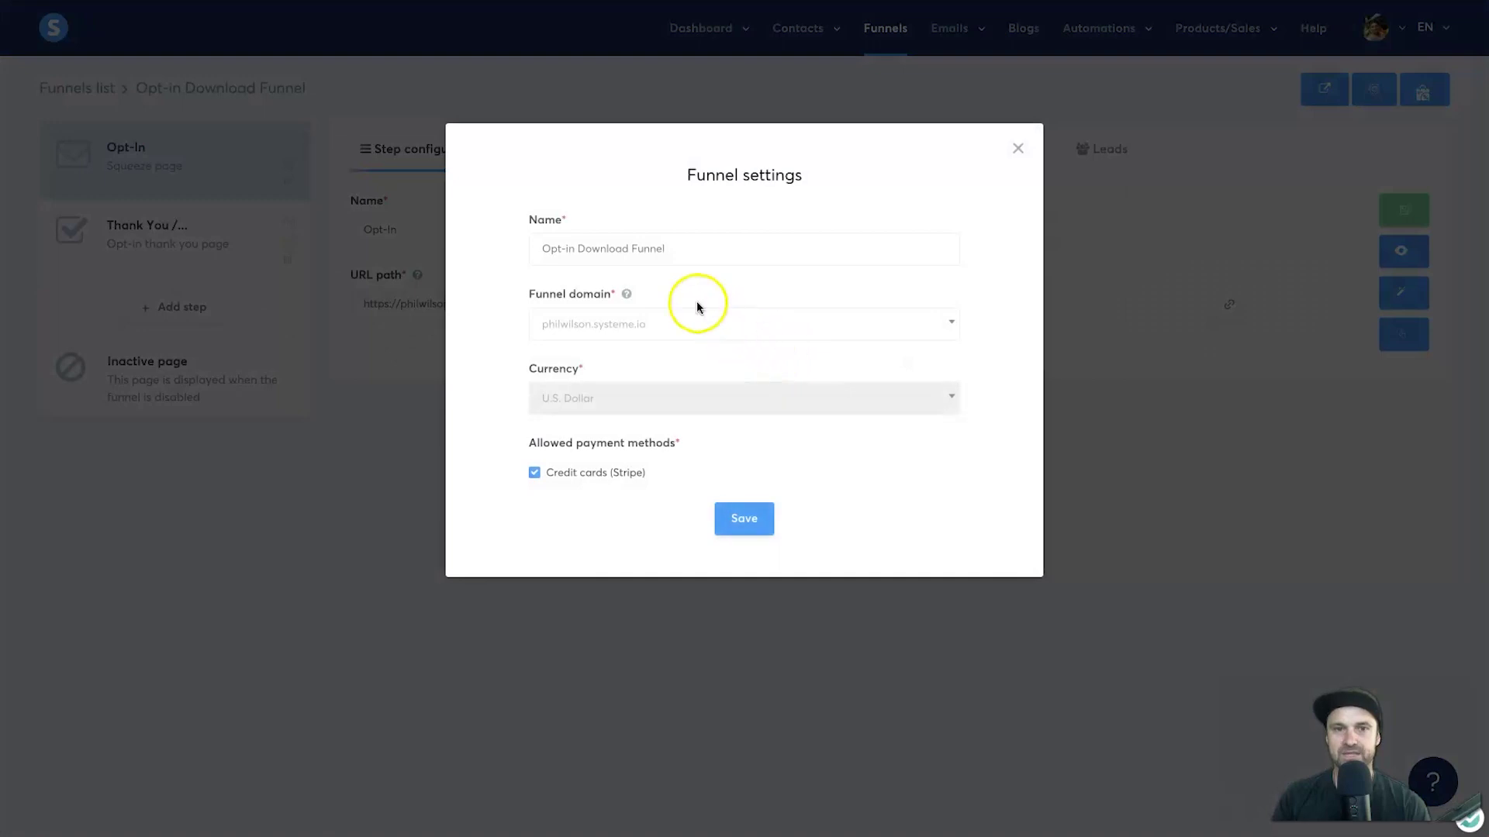
{"action": "left_click_drag", "start_coordinate": [495, 302], "coordinate": [632, 308]}
{"action": "left_click", "coordinate": [711, 323]}
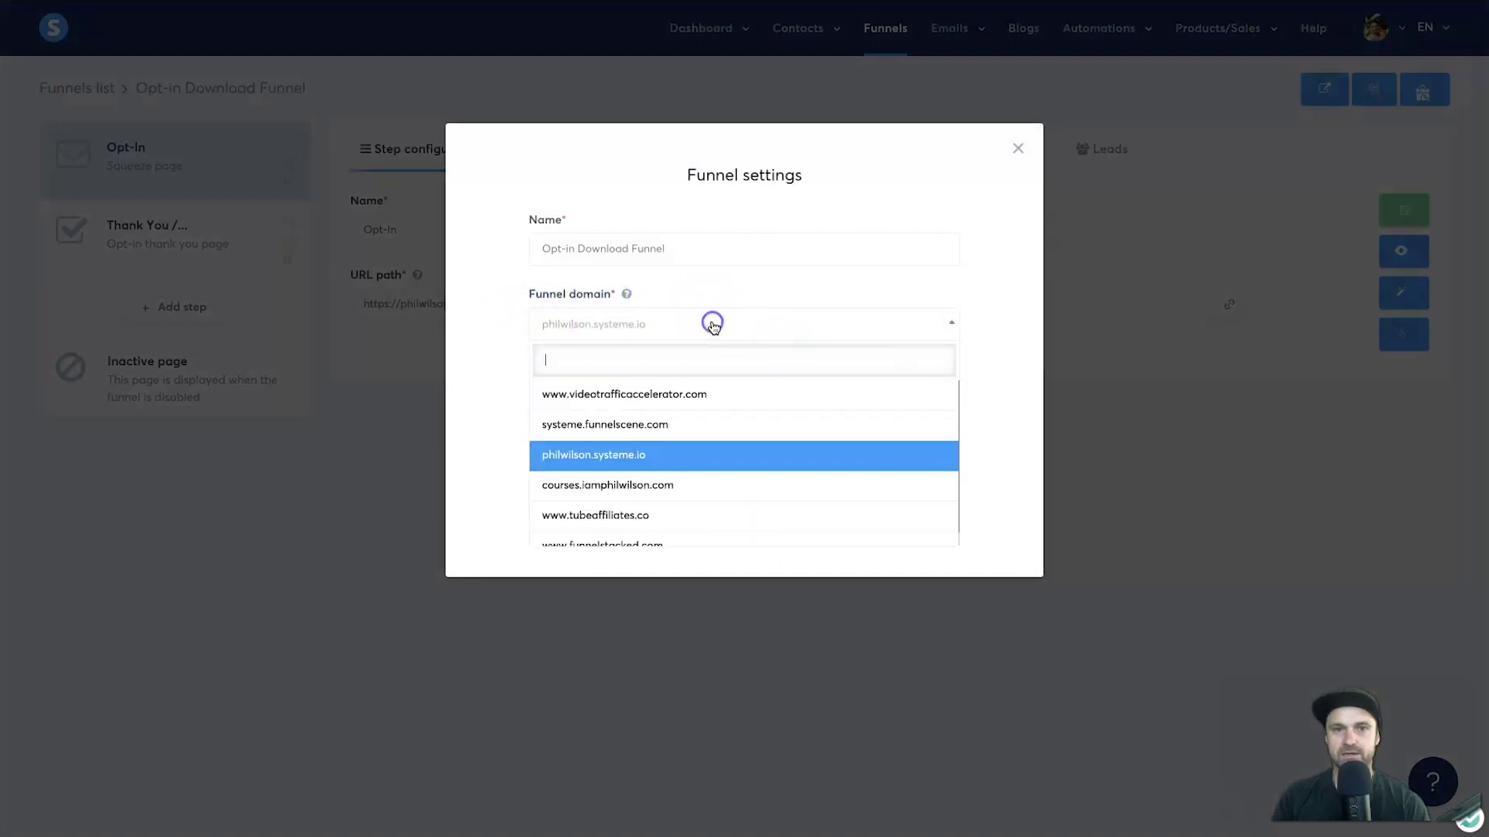
{"action": "scroll", "coordinate": [644, 496], "scroll_direction": "down", "scroll_amount": 1}
{"action": "left_click", "coordinate": [636, 534]}
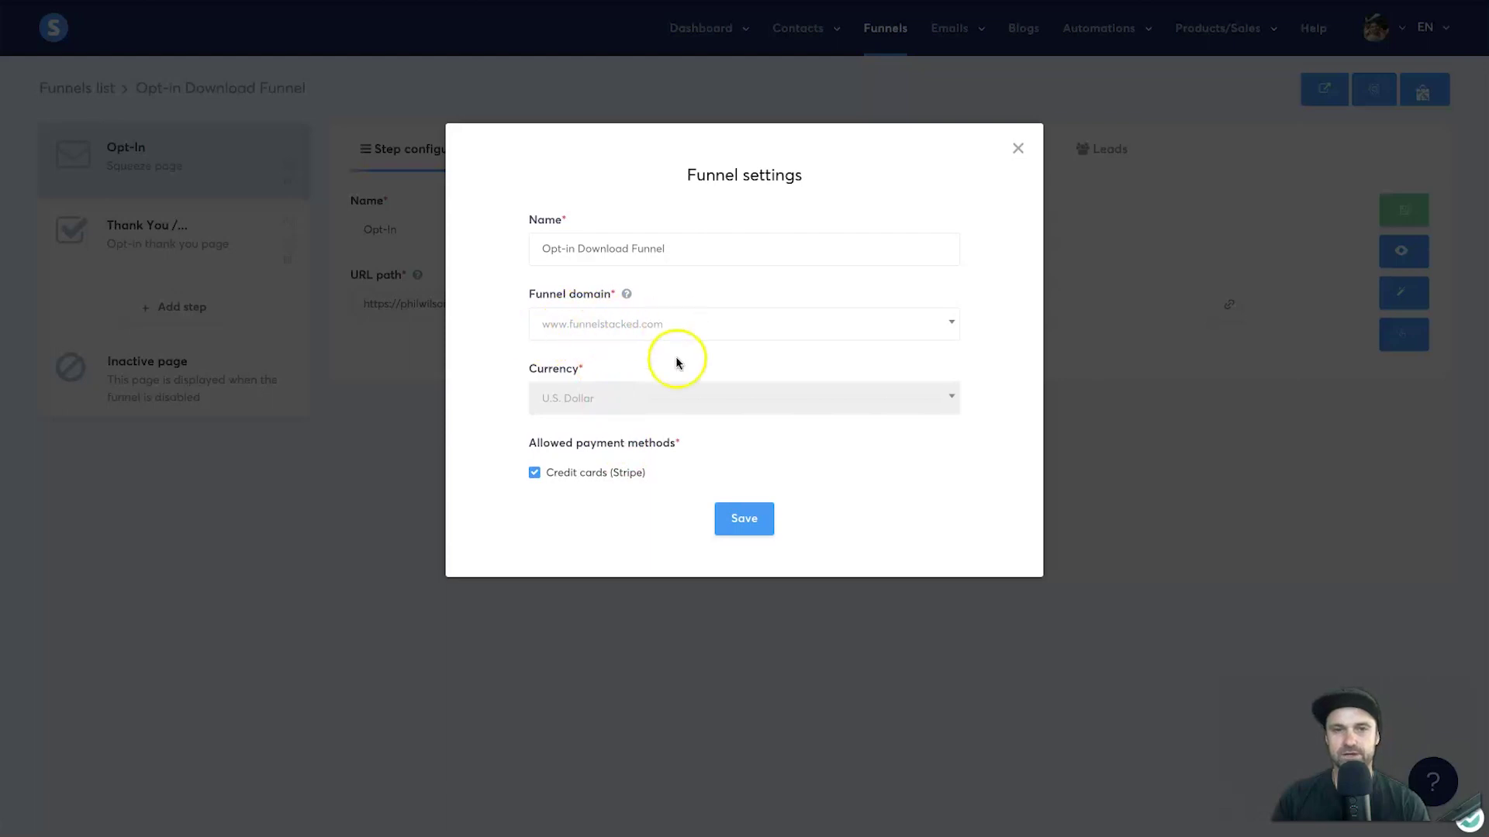
{"action": "left_click", "coordinate": [744, 521]}
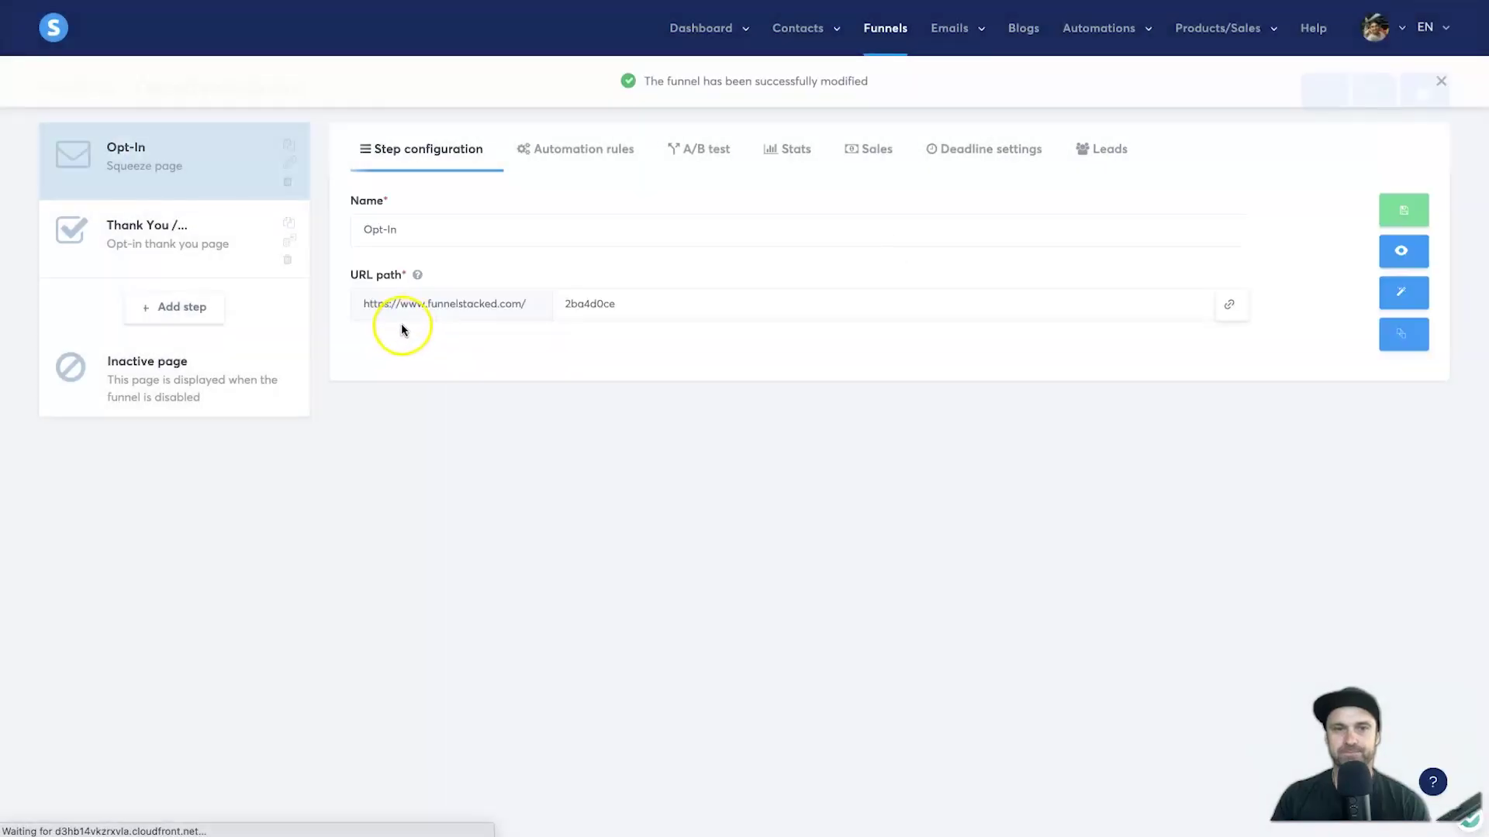
{"action": "left_click", "coordinate": [475, 305]}
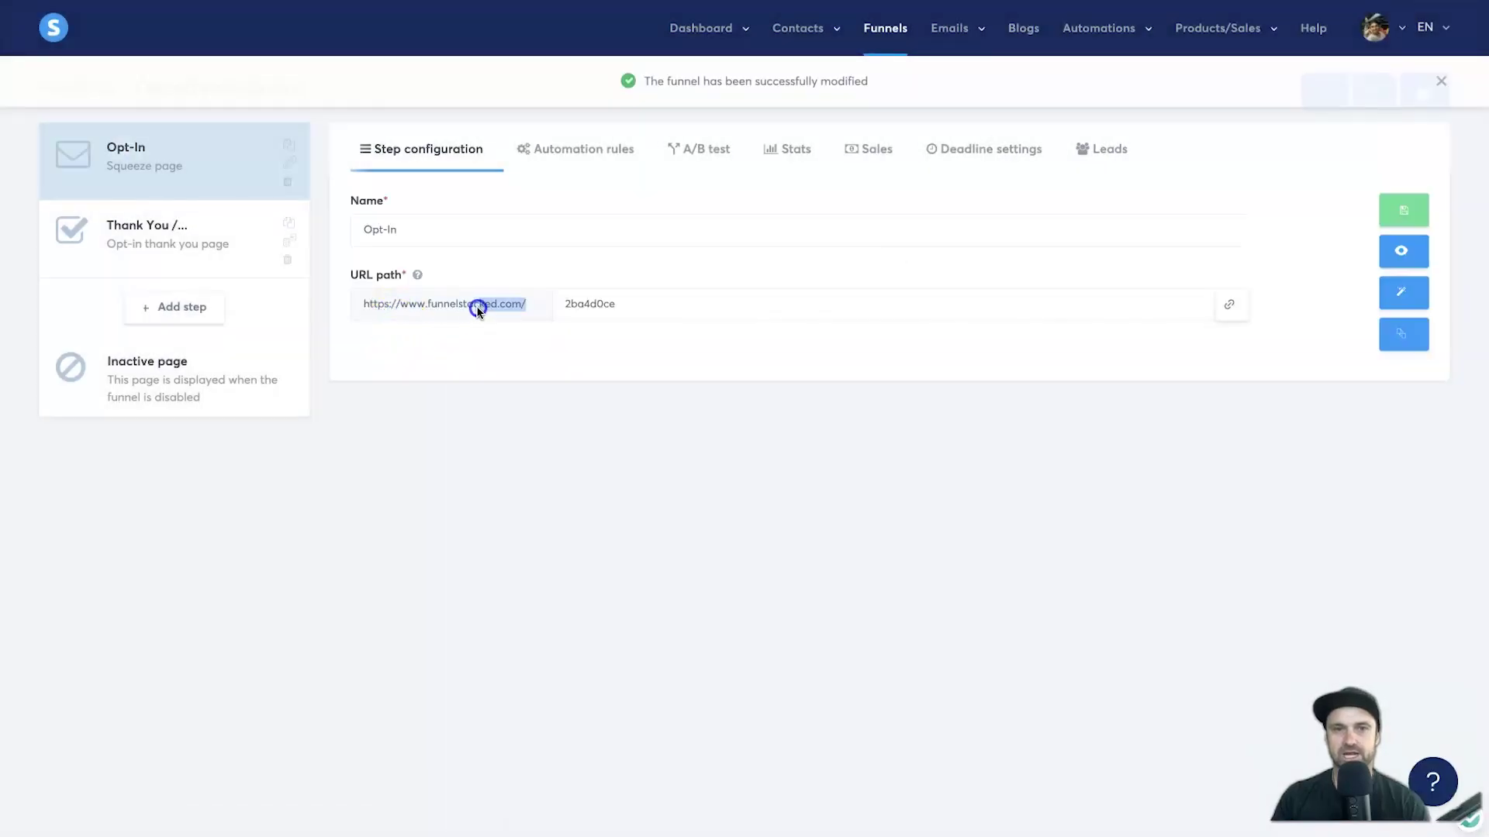
{"action": "left_click", "coordinate": [617, 306]}
{"action": "double_click", "coordinate": [617, 307]}
{"action": "left_click", "coordinate": [649, 335]}
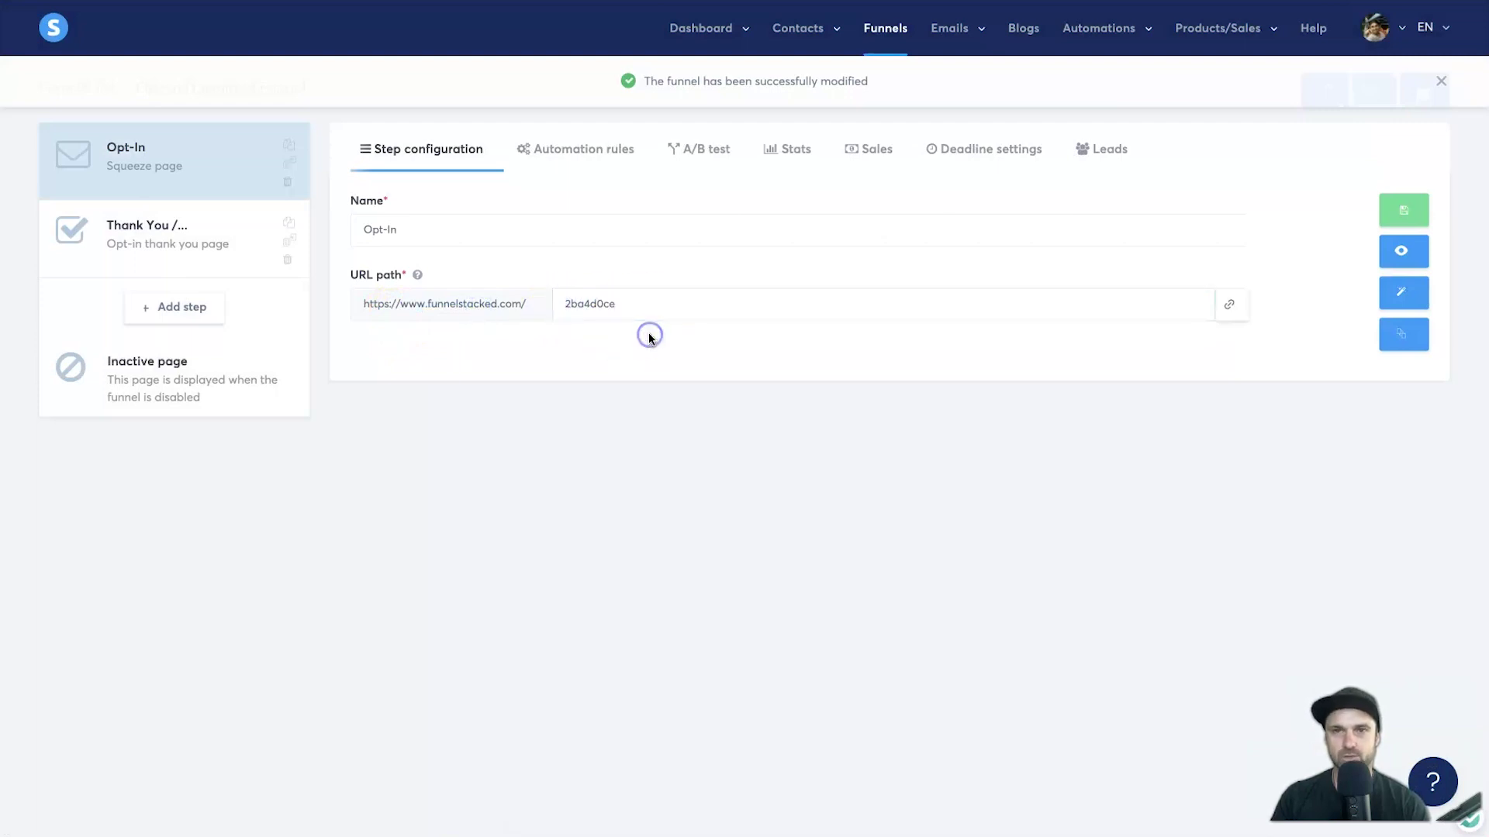